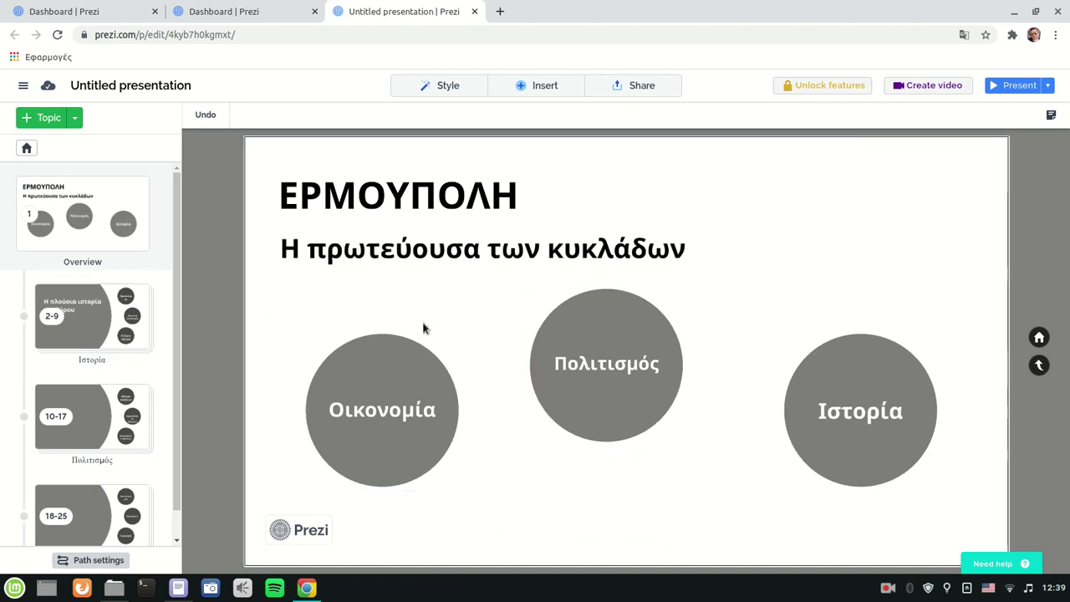
Step: Open the Ιστορία topic and bring up its outline in prezi-notes.txt
mouse_move(82, 308)
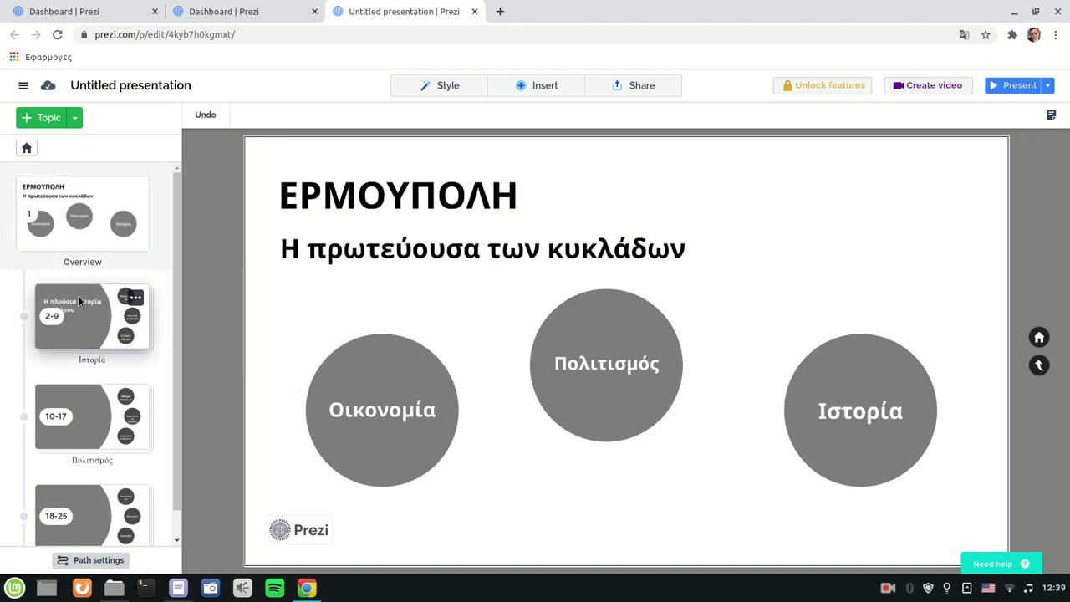
click(79, 302)
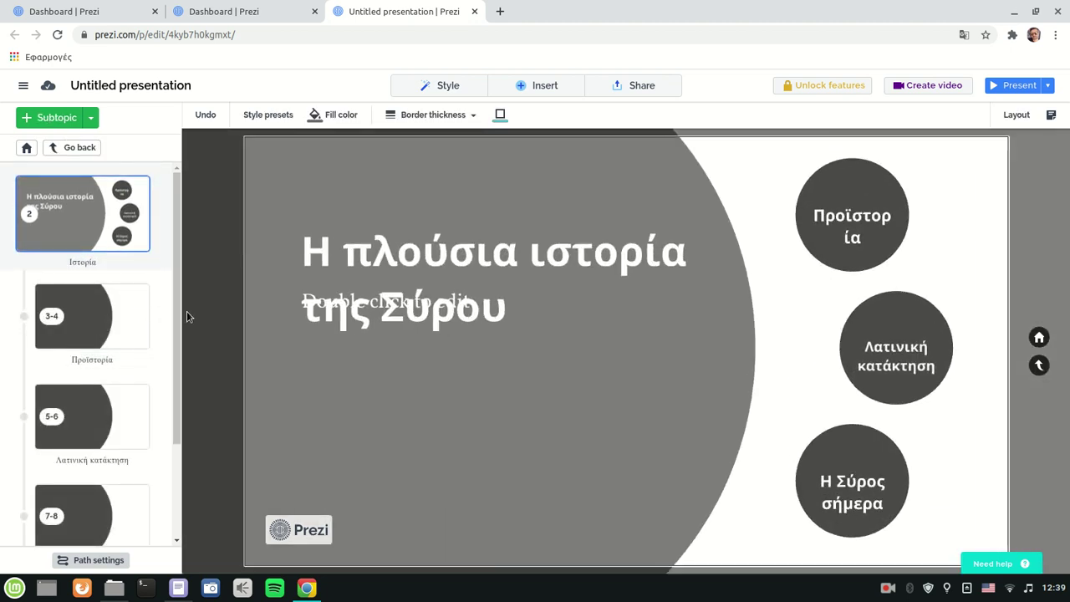
click(184, 590)
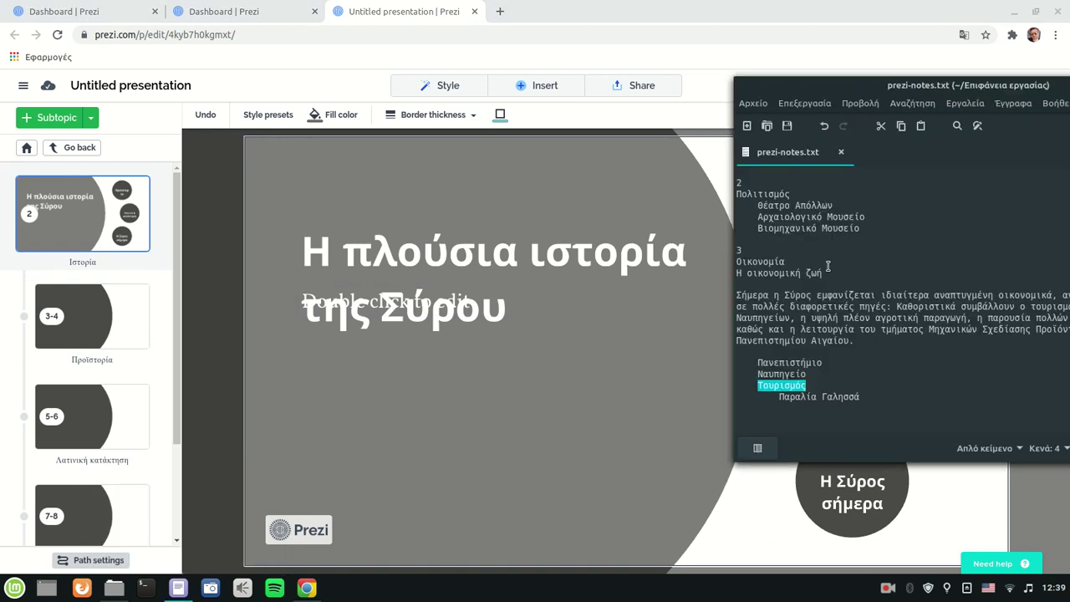
scroll(828, 266, up, 5)
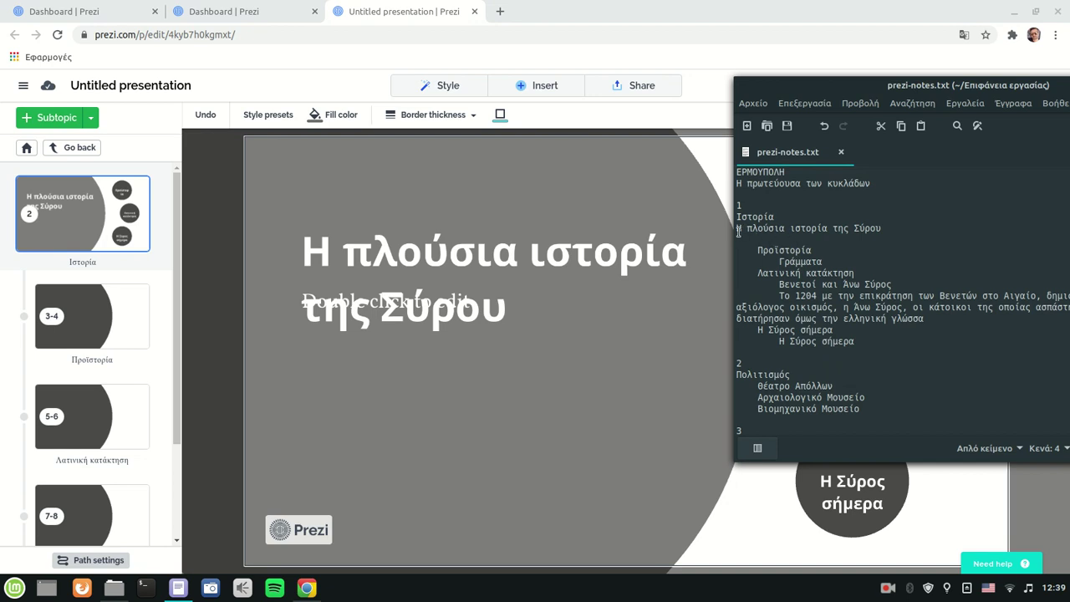
click(433, 264)
click(435, 261)
double_click(434, 261)
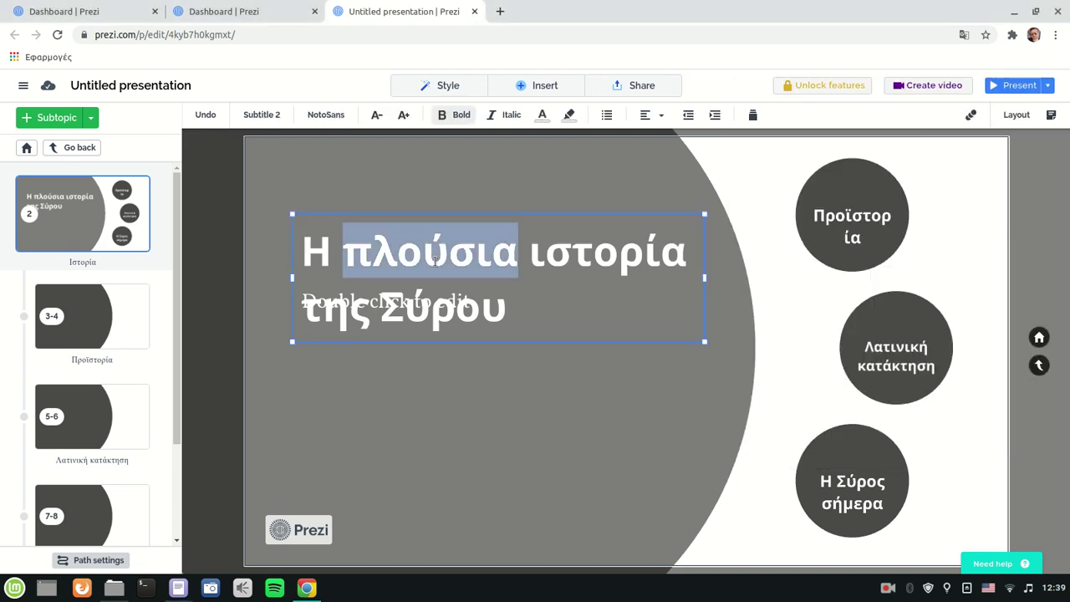
triple_click(435, 262)
key(BackSpace)
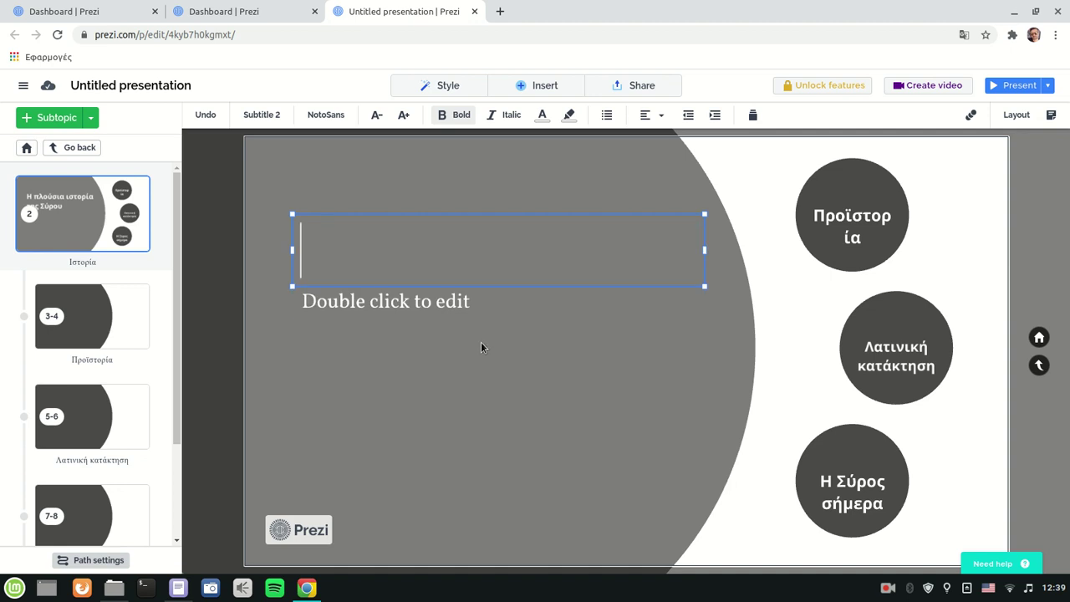
key(ctrl+z)
click(506, 390)
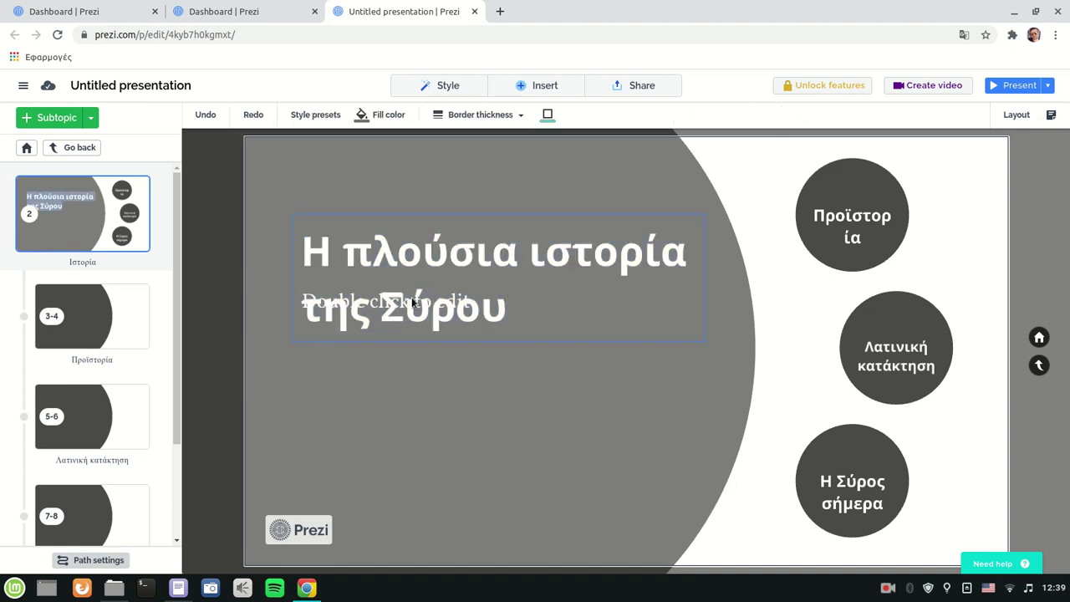
Step: Apply the content layout with one large image above a single-line title to the Ιστορία topic
click(1016, 119)
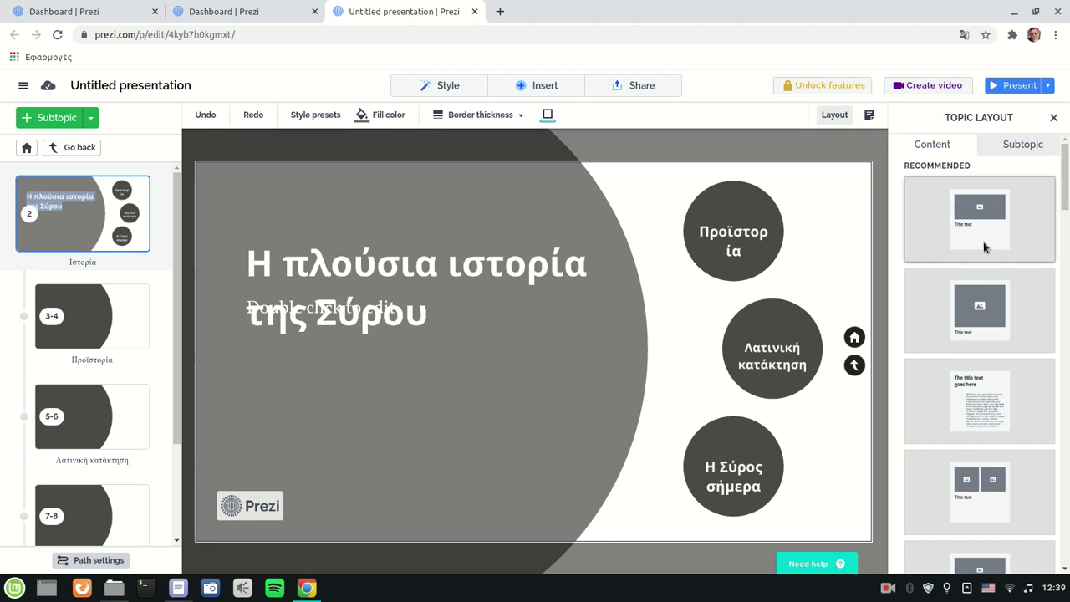
scroll(971, 359, down, 4)
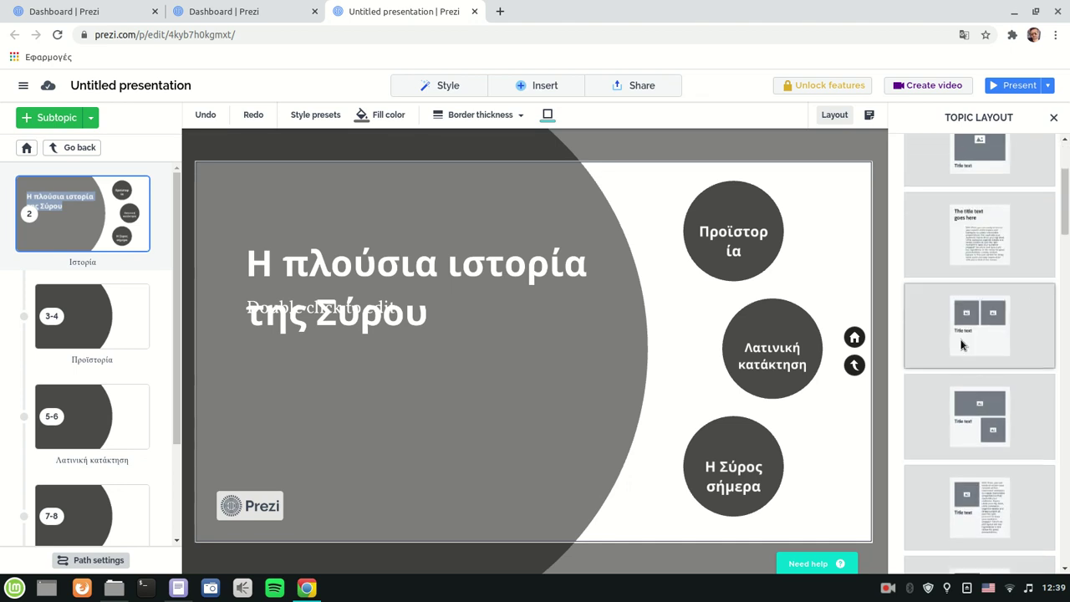
scroll(983, 263, up, 2)
click(972, 245)
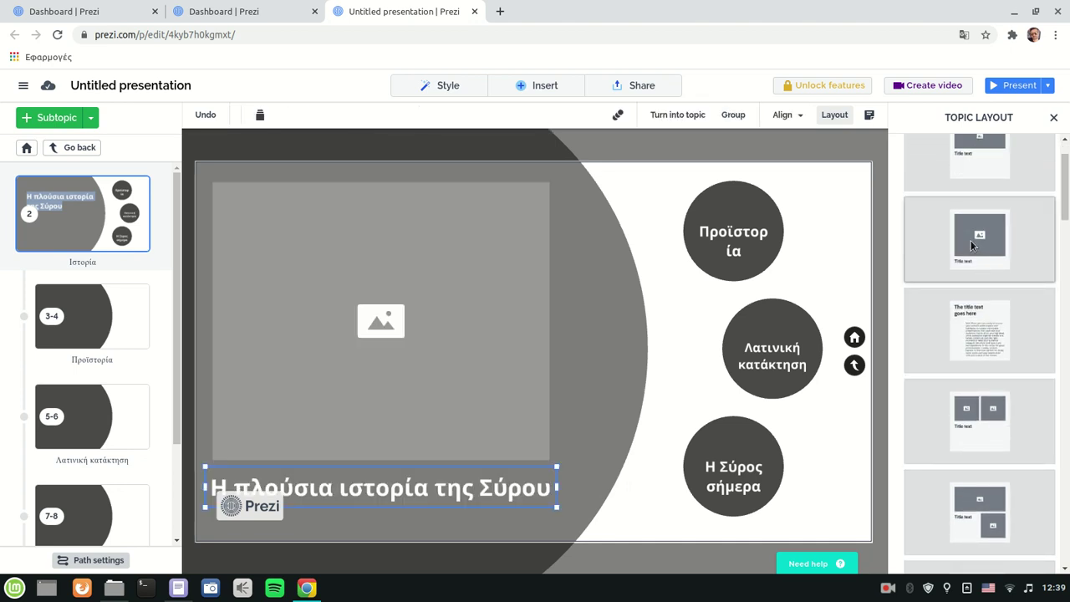
Step: Fill the Ιστορία topic's image placeholder with the uploaded file prezi-1-0-history.jpg
click(370, 325)
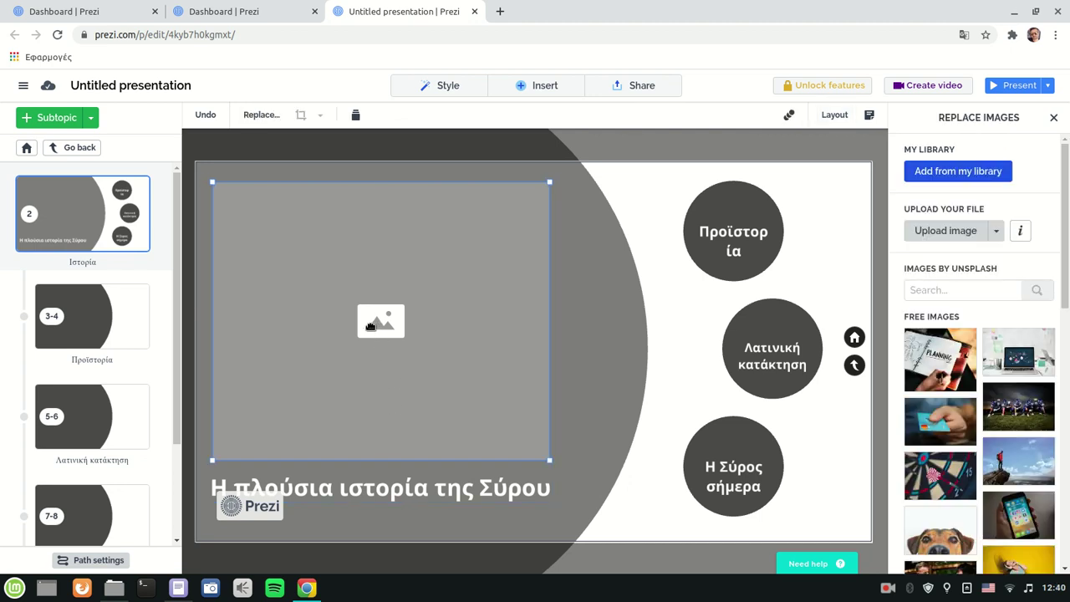
click(948, 234)
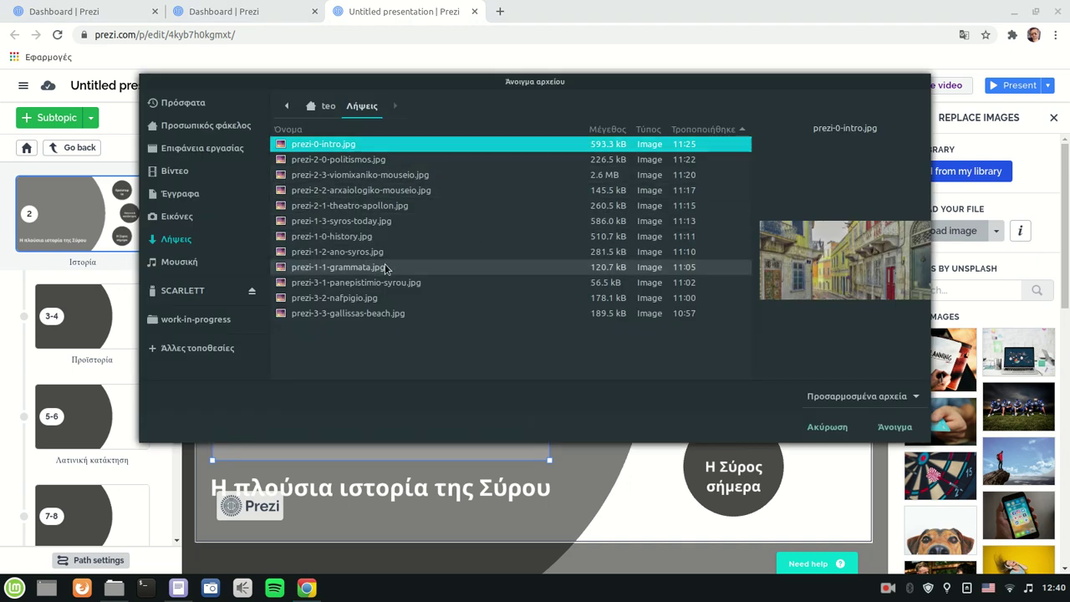
click(345, 240)
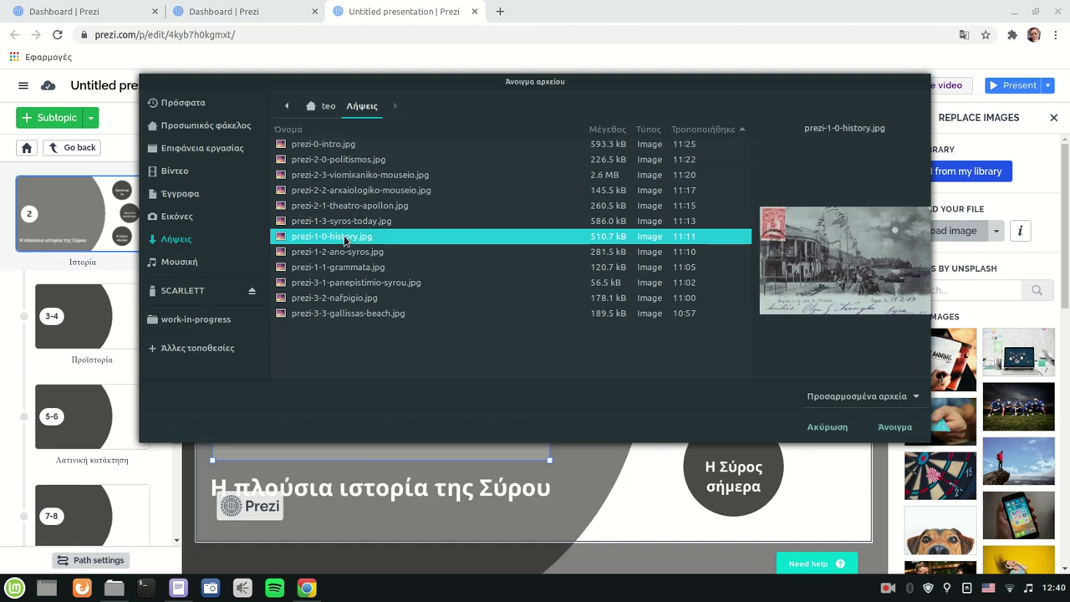
double_click(343, 240)
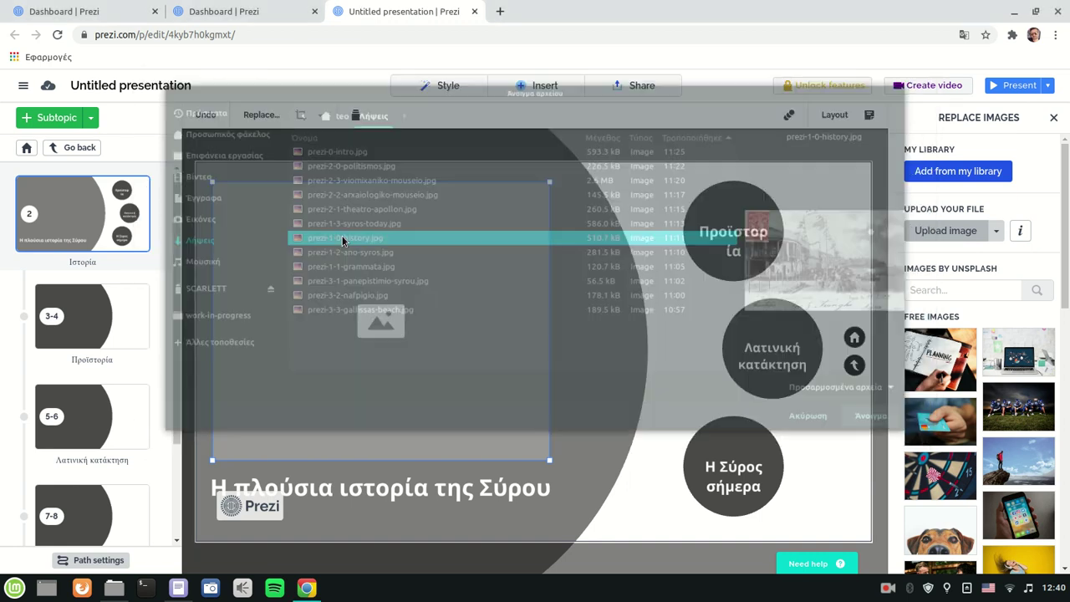
click(376, 491)
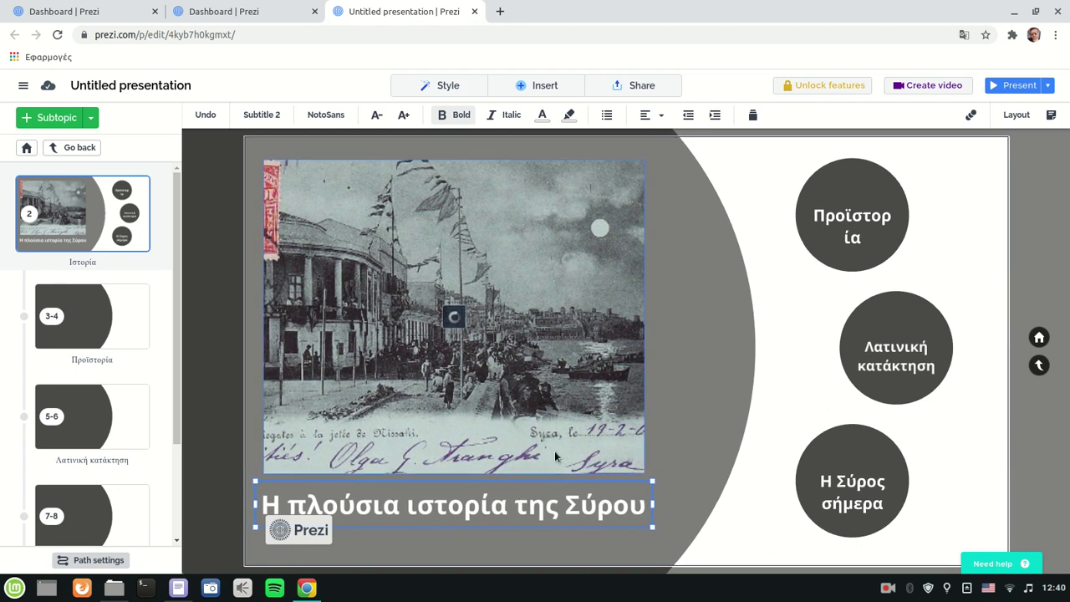
click(687, 416)
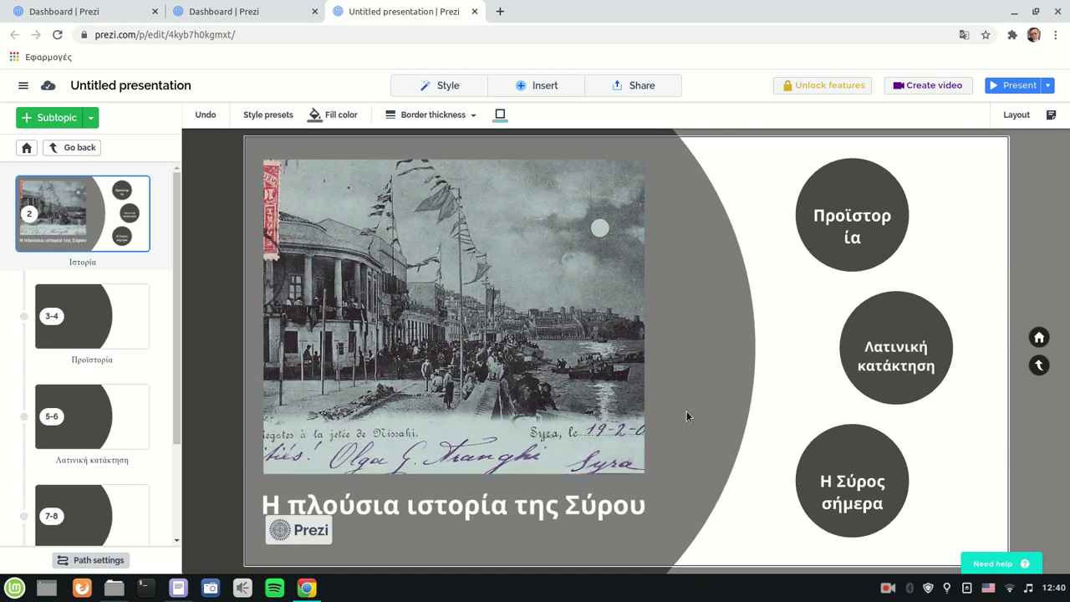
Step: Open the Προϊστορία subtopic and apply the layout with a large upright image and a title banner overlapping its lower right corner
click(860, 207)
double_click(849, 193)
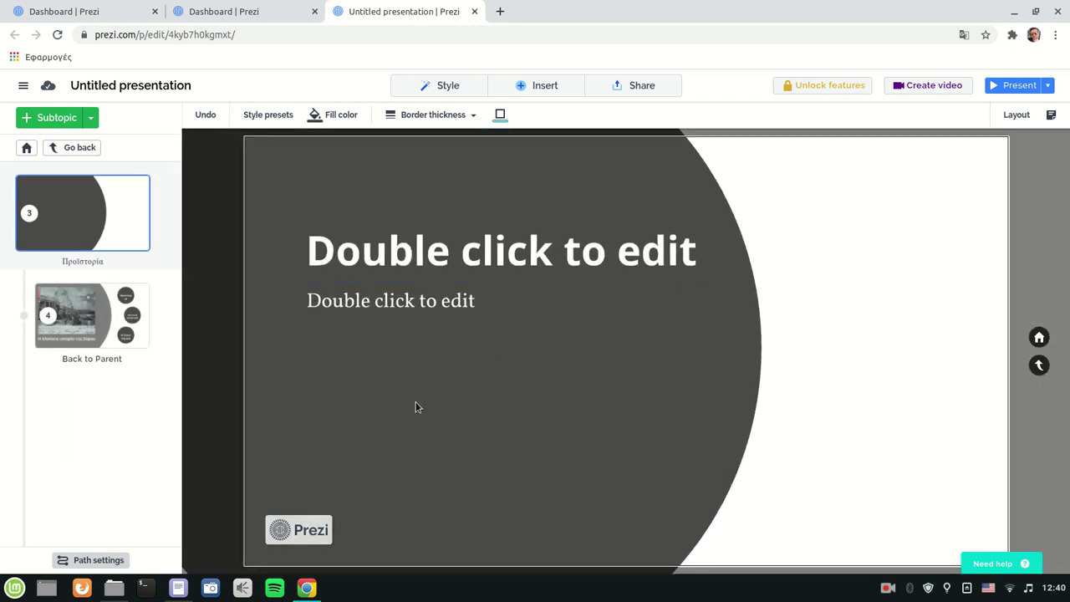
key(alt+Tab)
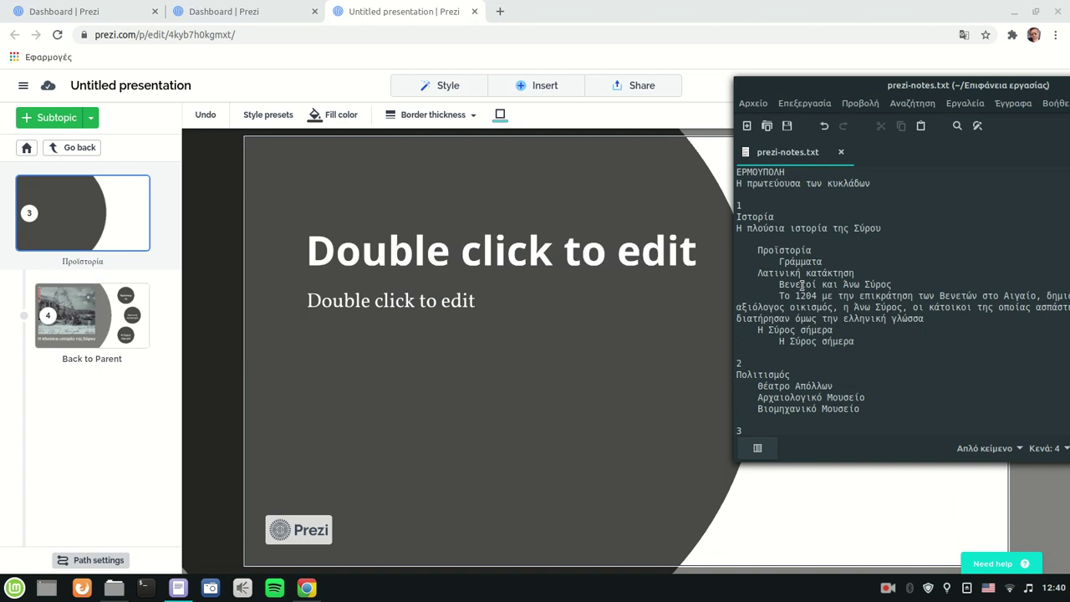
key(alt+Tab)
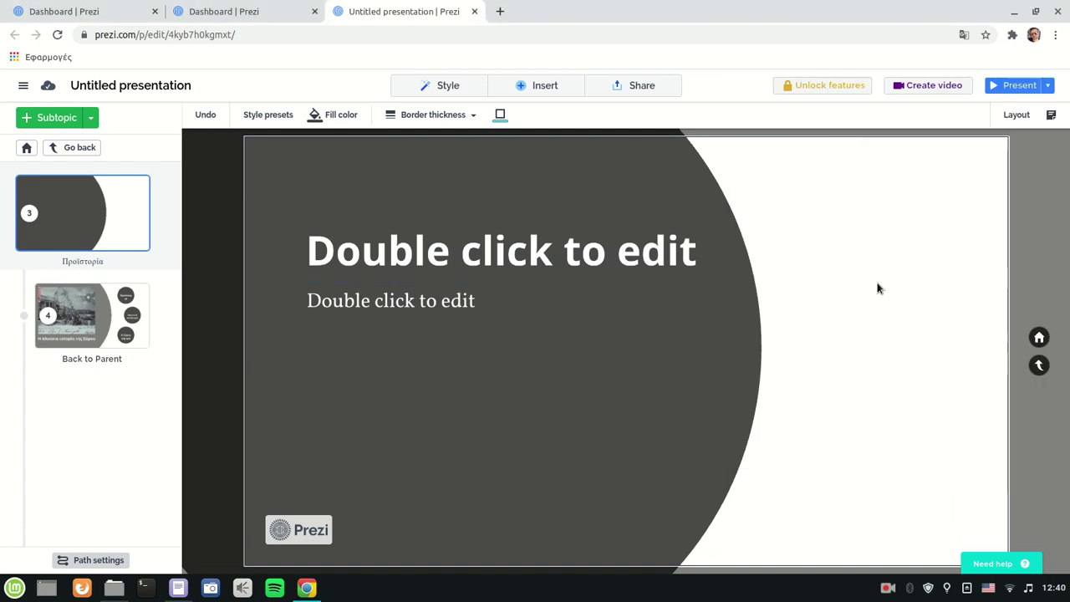
click(1015, 115)
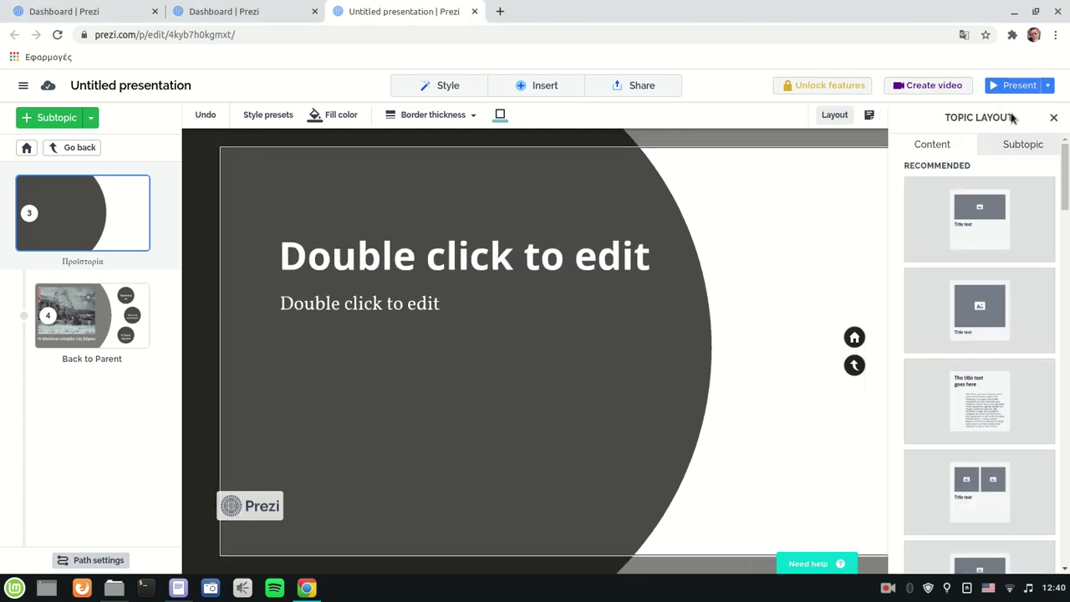
scroll(979, 351, down, 10)
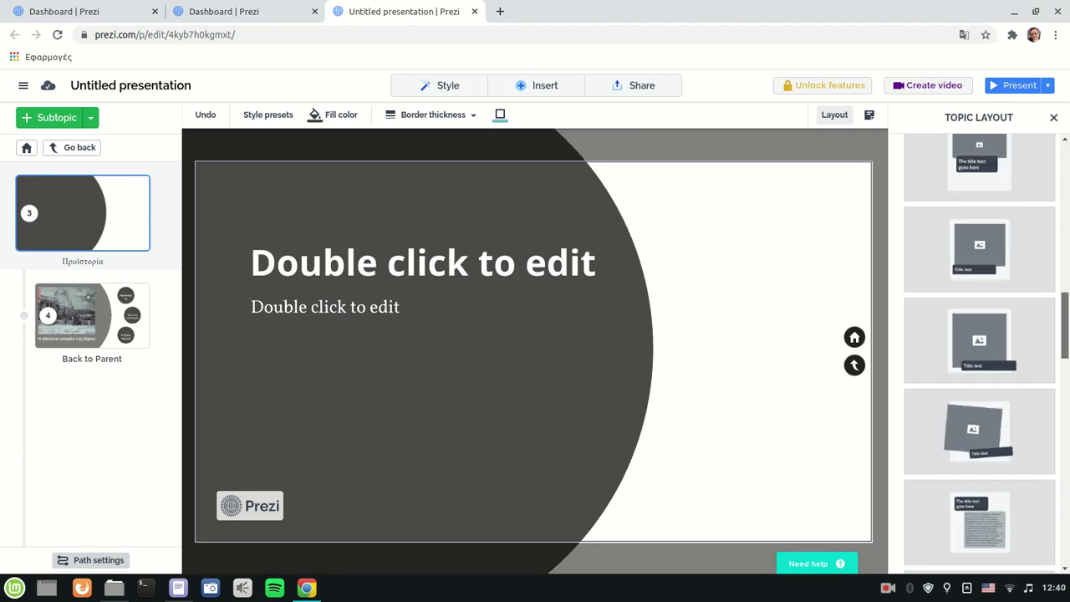
scroll(984, 257, down, 1)
click(984, 257)
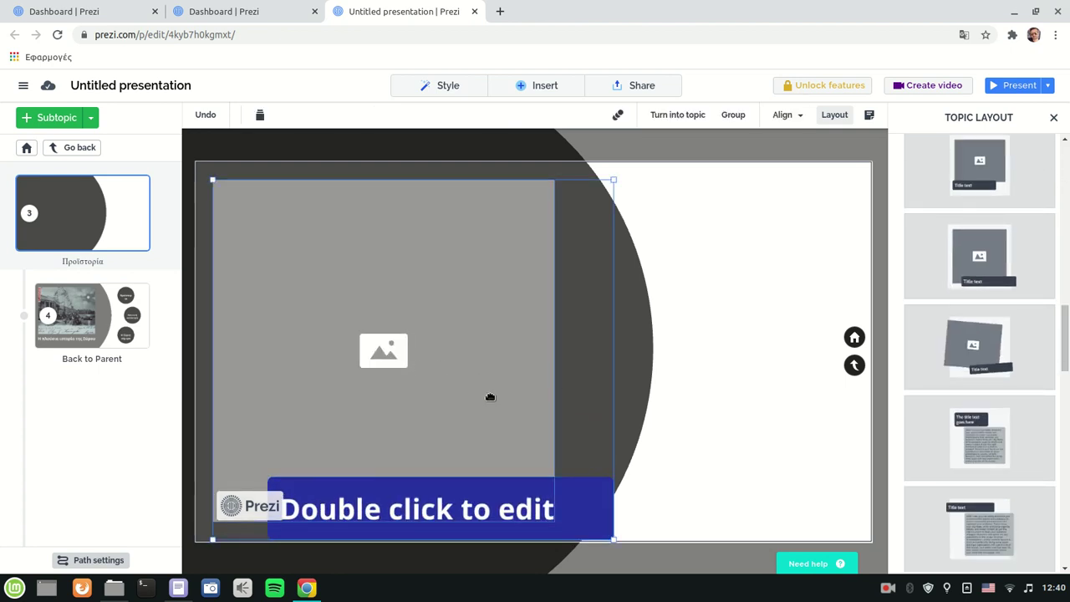
Step: Fill the Προϊστορία subtopic's image placeholder with the uploaded file prezi-1-1-grammata.jpg
click(386, 353)
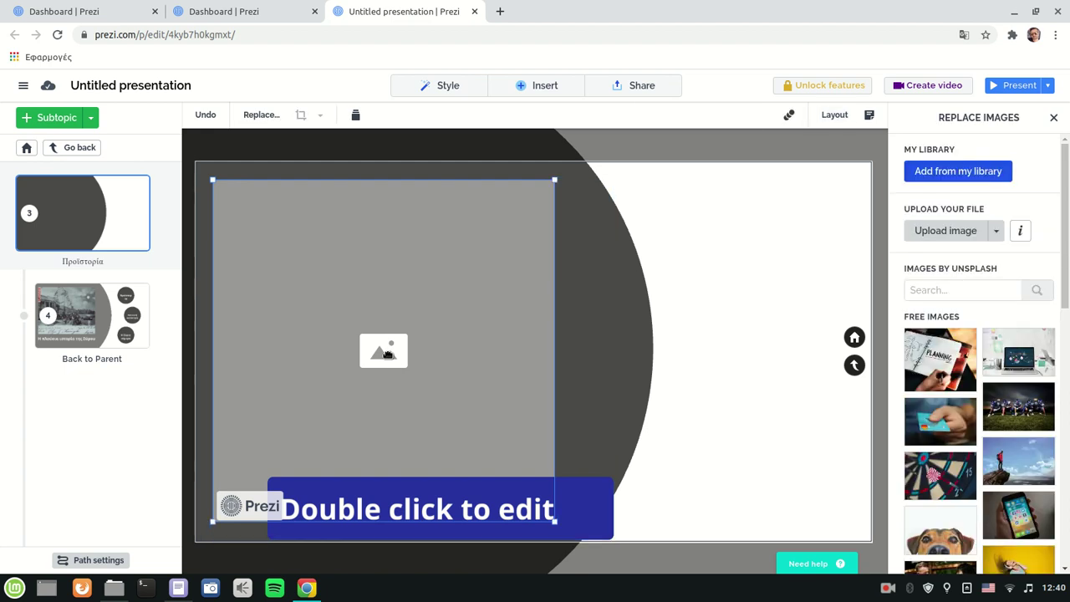
click(941, 231)
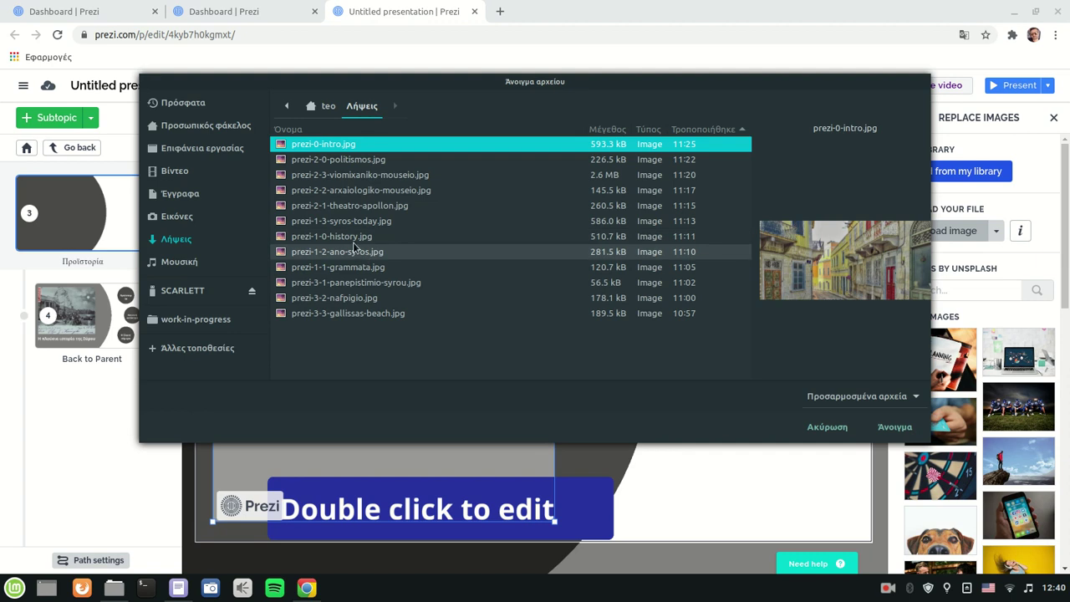
click(355, 269)
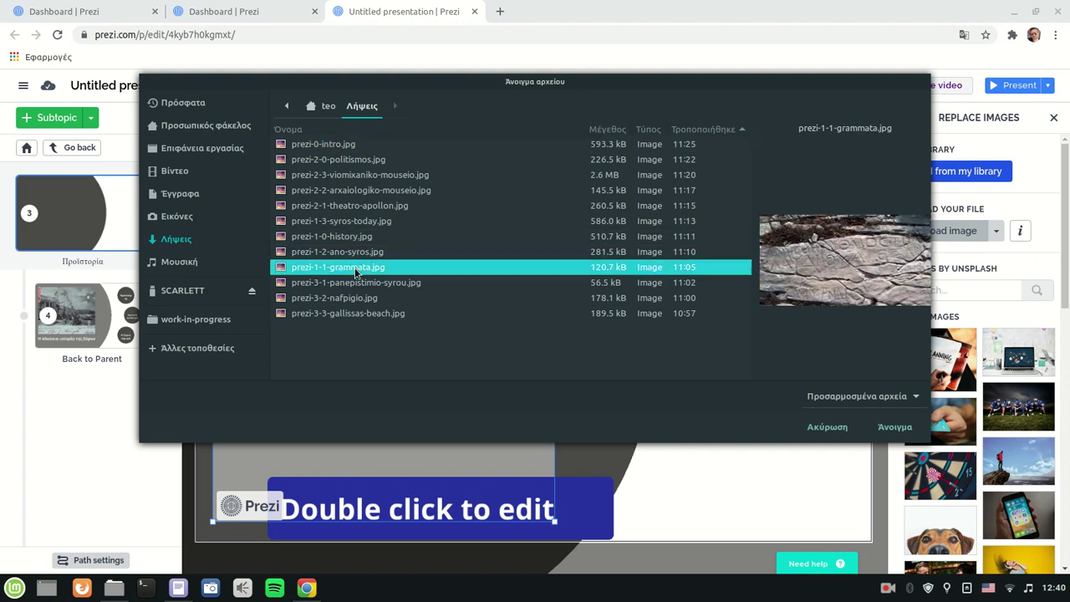
double_click(355, 269)
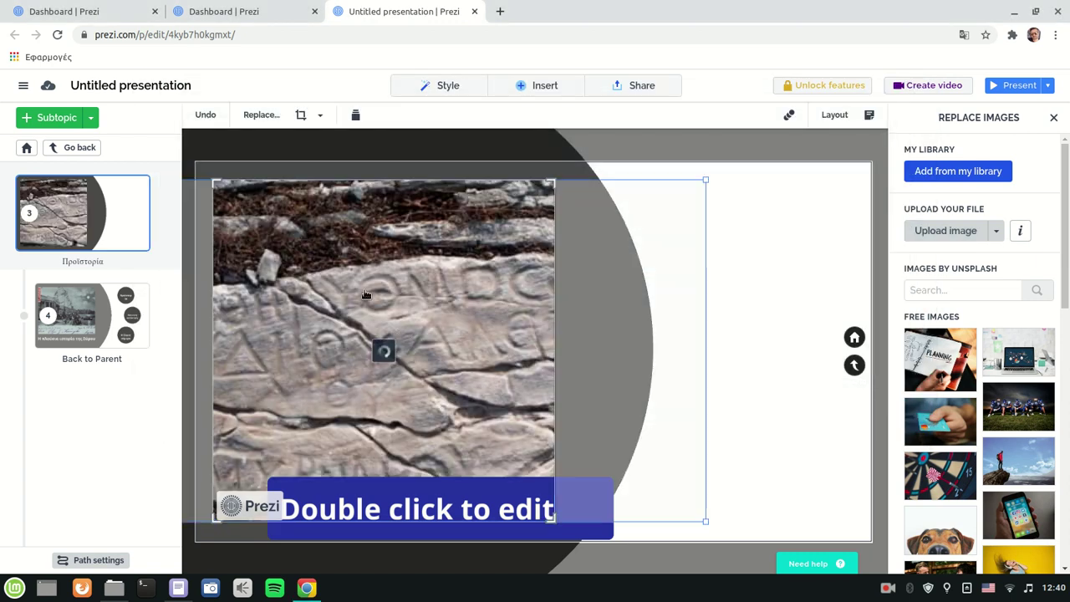
Step: Copy Γράμματα from prezi-notes.txt and paste it as the title in the Προϊστορία subtopic's blue banner
key(alt+Tab)
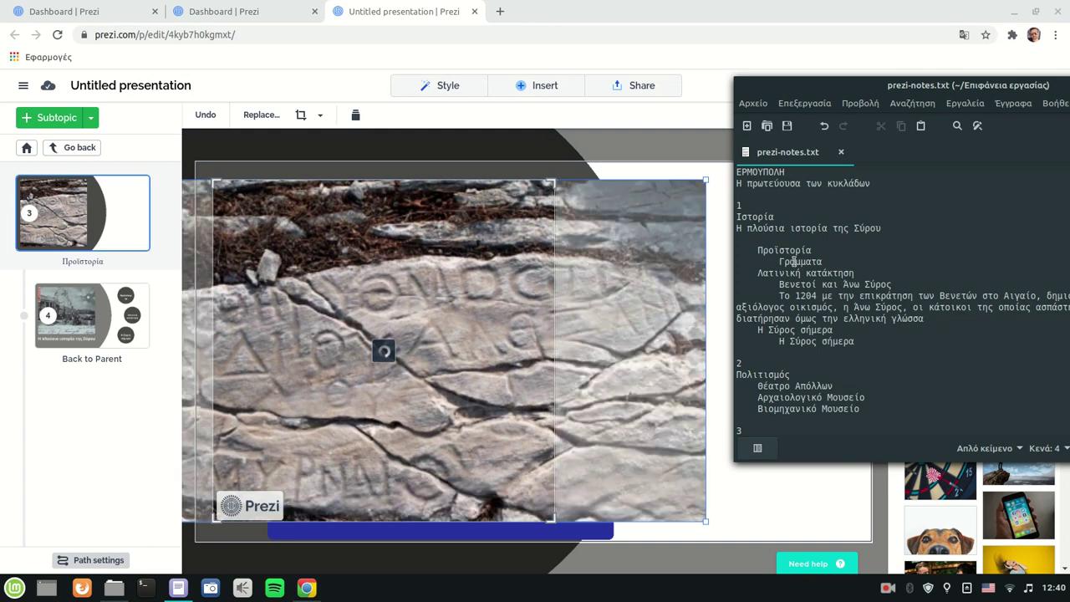
double_click(800, 261)
key(ctrl+c)
click(442, 348)
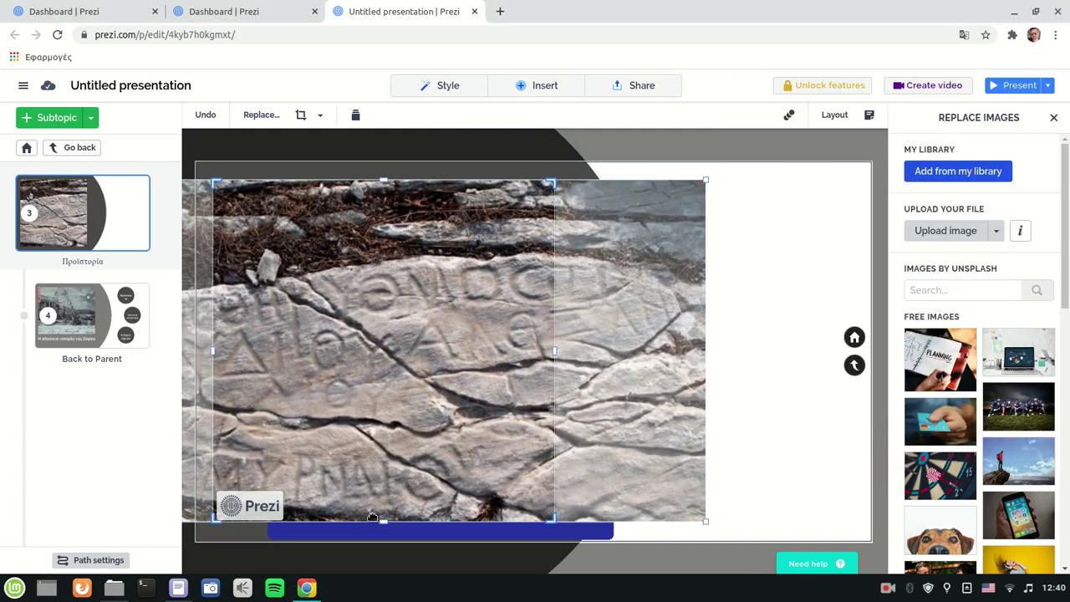
click(358, 535)
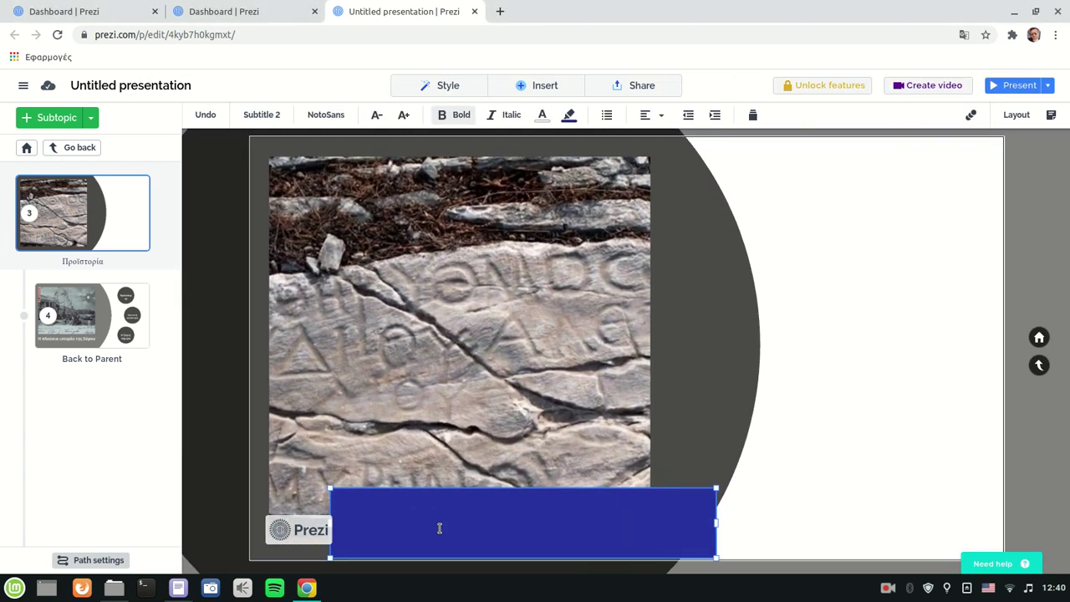
key(ctrl+v)
key(Escape)
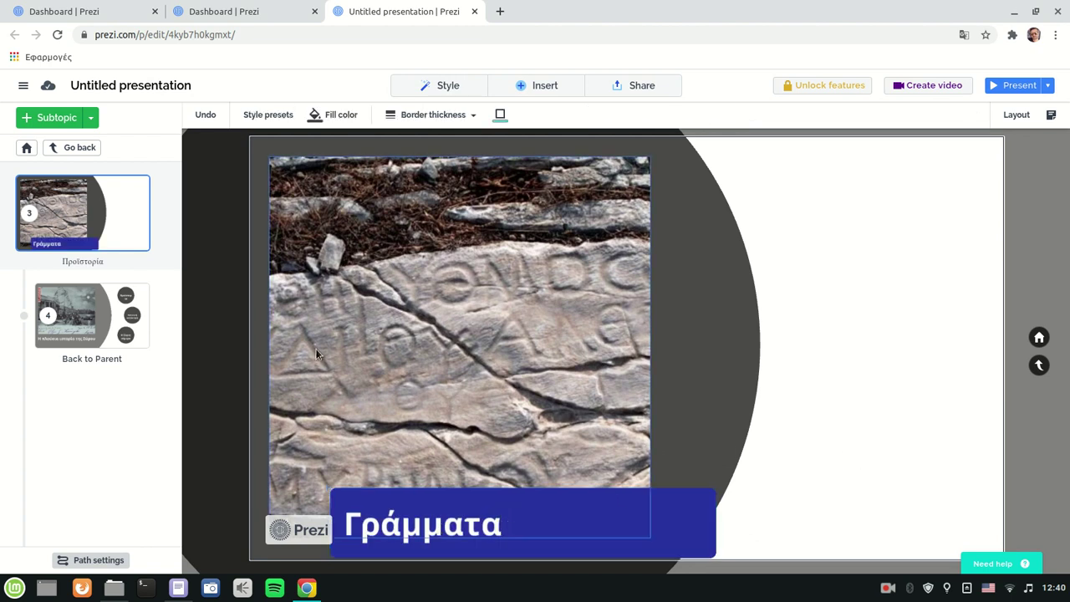
Step: Return to the Ιστορία topic and open its Λατινική κατάκτηση subtopic
click(79, 147)
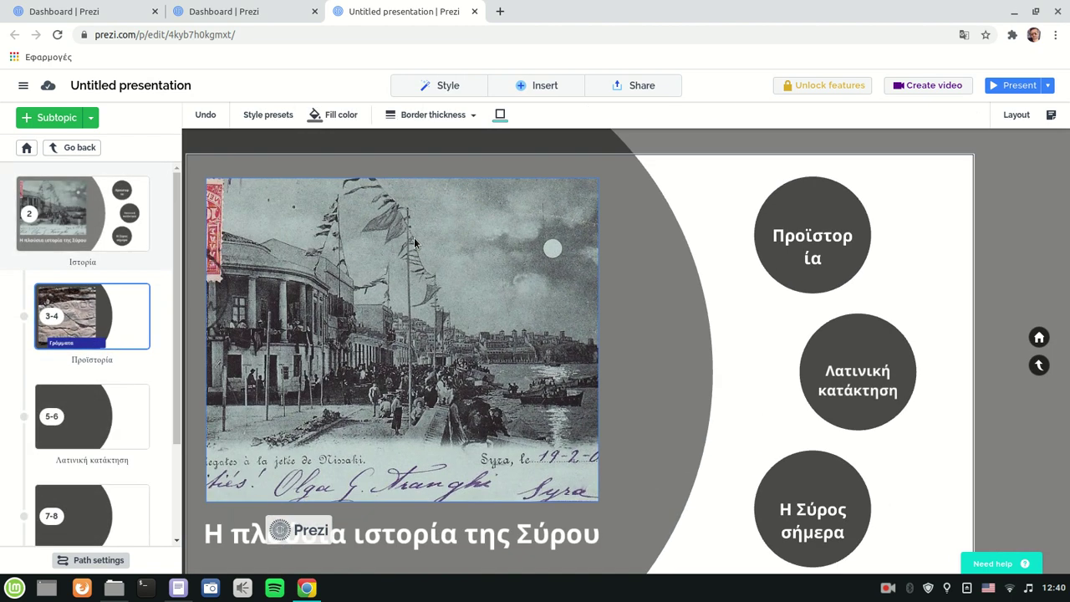
click(890, 322)
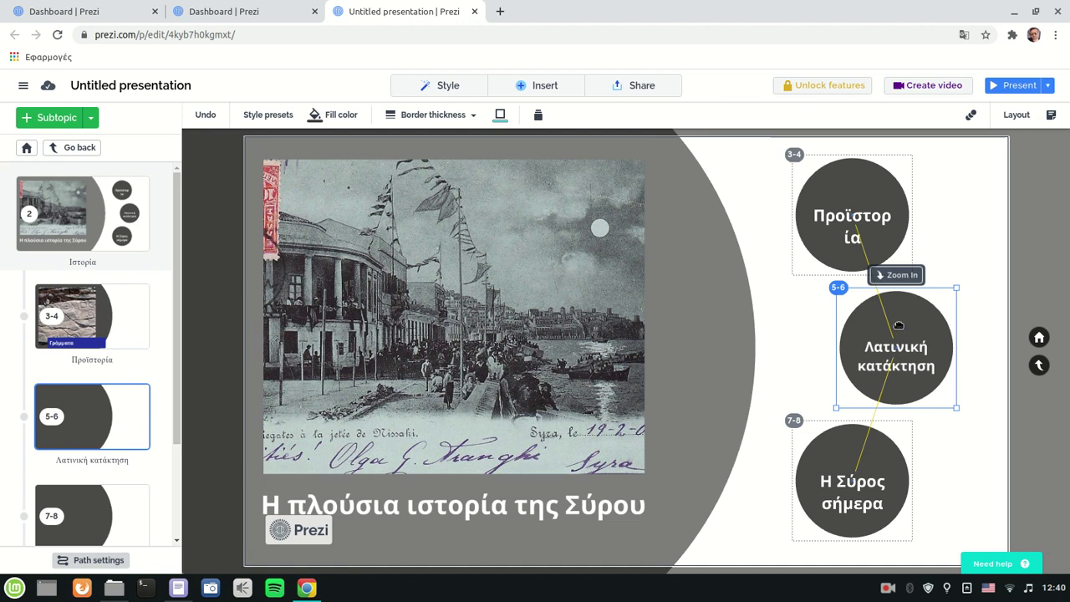
click(906, 324)
Step: Copy the heading Λατινική κατάκτηση from prezi-notes.txt and switch back to the presentation in Prezi
key(alt+Tab)
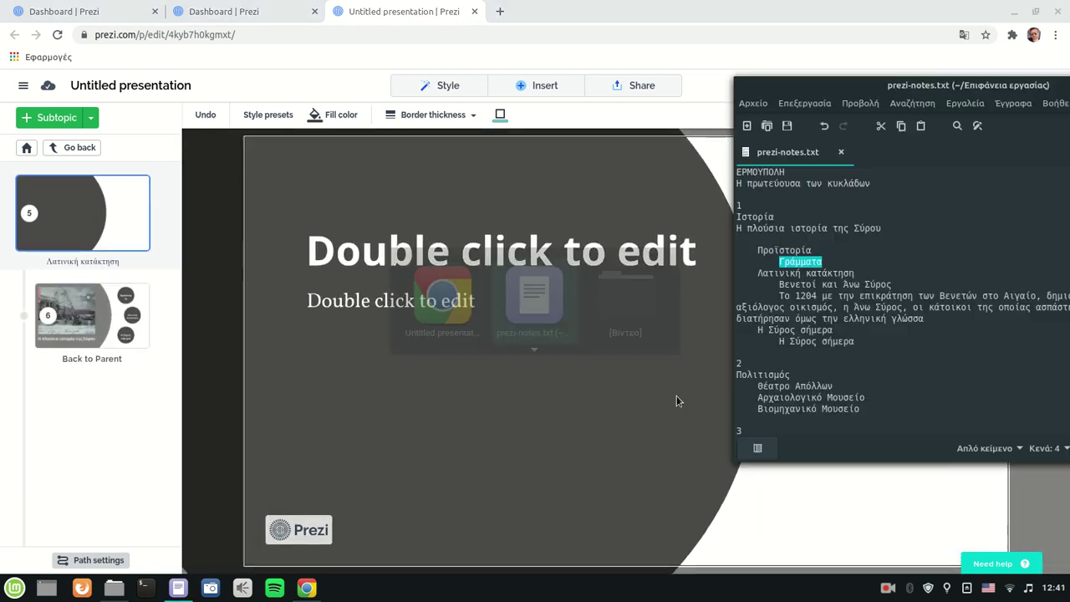
double_click(779, 273)
click(779, 273)
drag(758, 273, 860, 274)
key(ctrl+c)
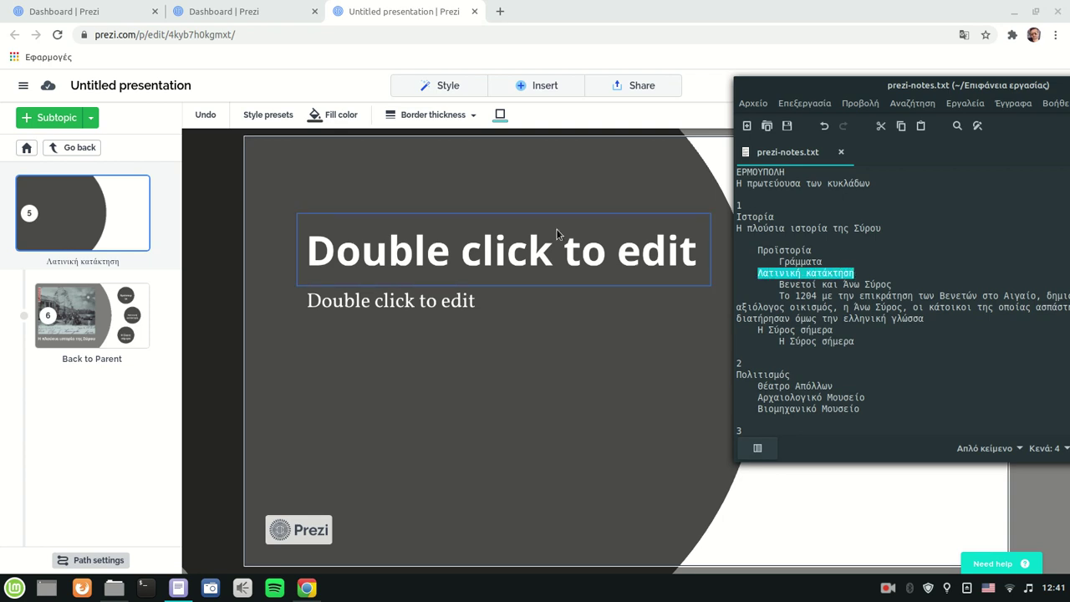
click(558, 193)
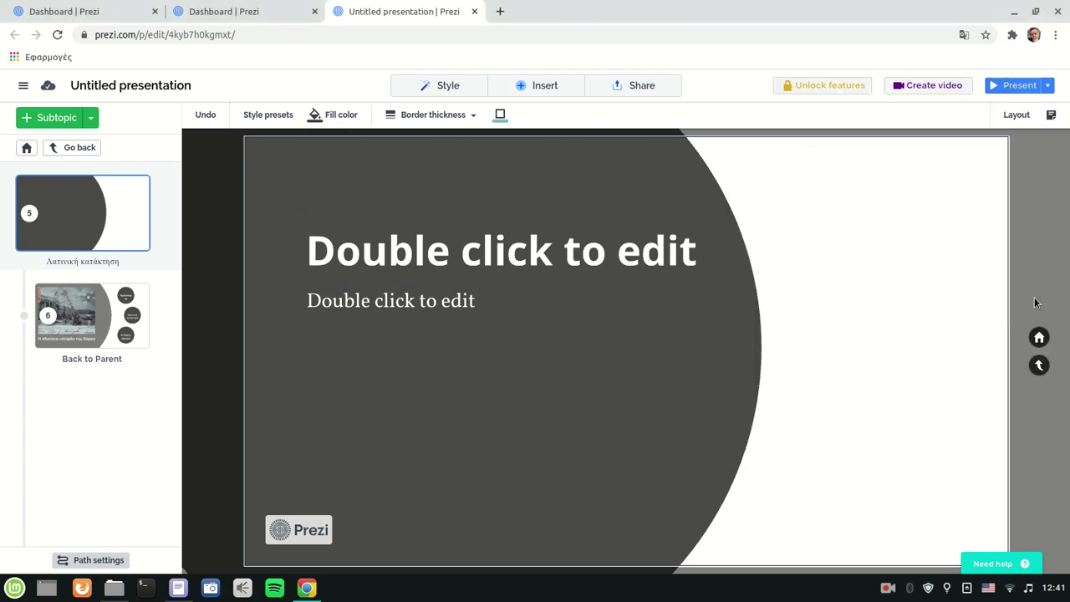
Step: Apply to the Λατινική κατάκτηση subtopic the layout with one image, a title beside it and body text underneath
click(1016, 115)
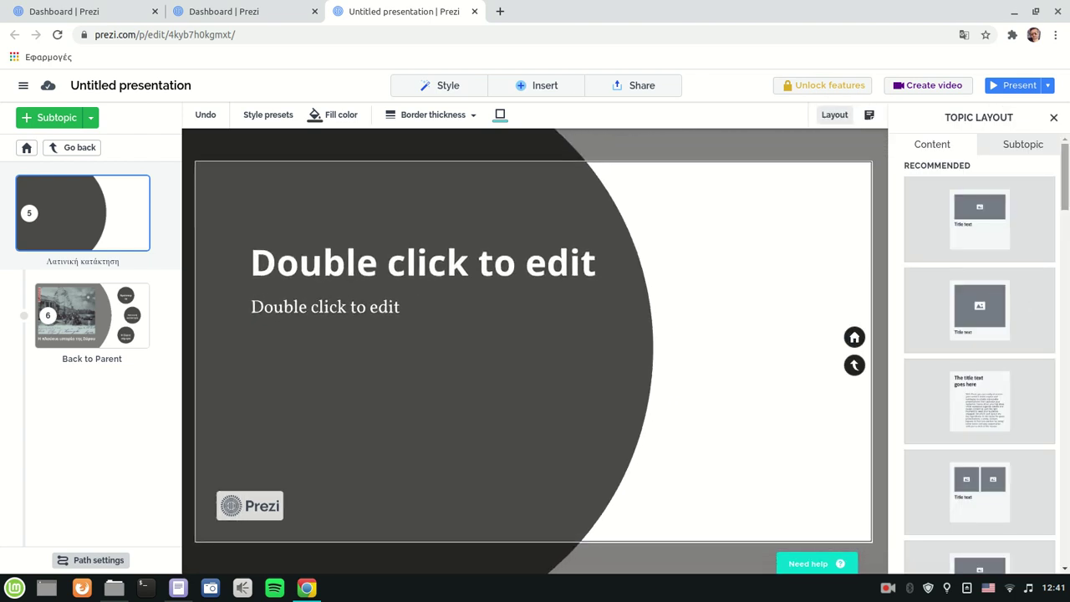
drag(1067, 195, 1067, 266)
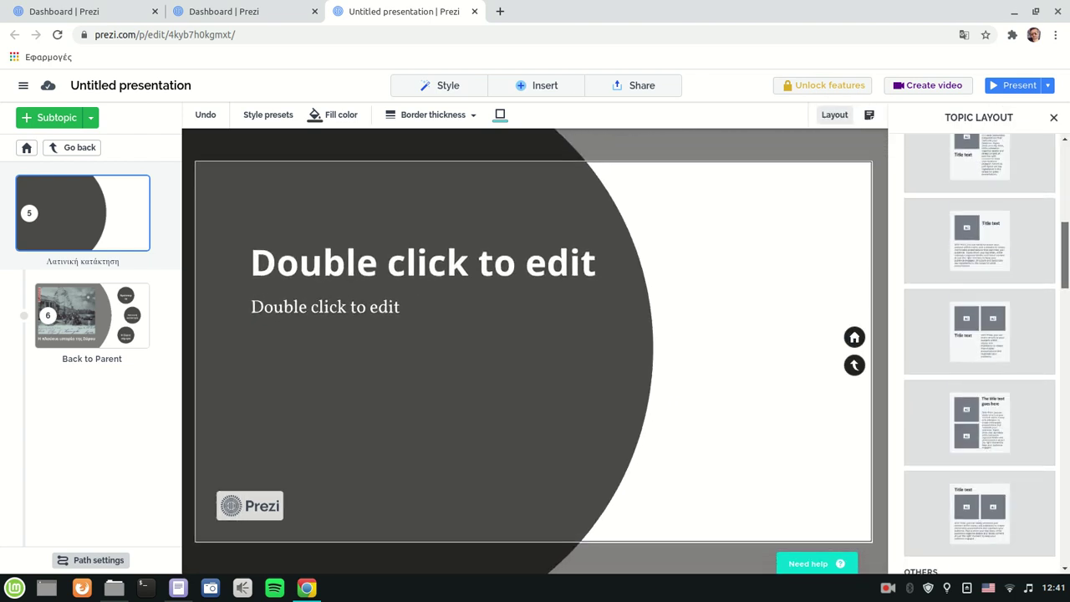
click(990, 254)
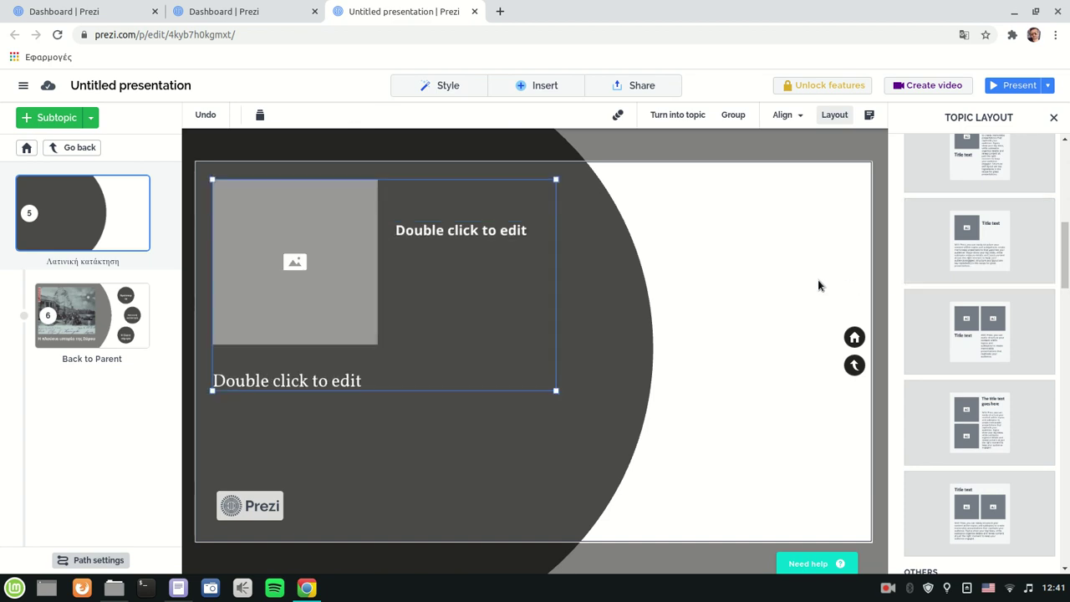
Step: Paste the copied heading Λατινική κατάκτηση into the title placeholder beside the image placeholder
key(alt+Tab)
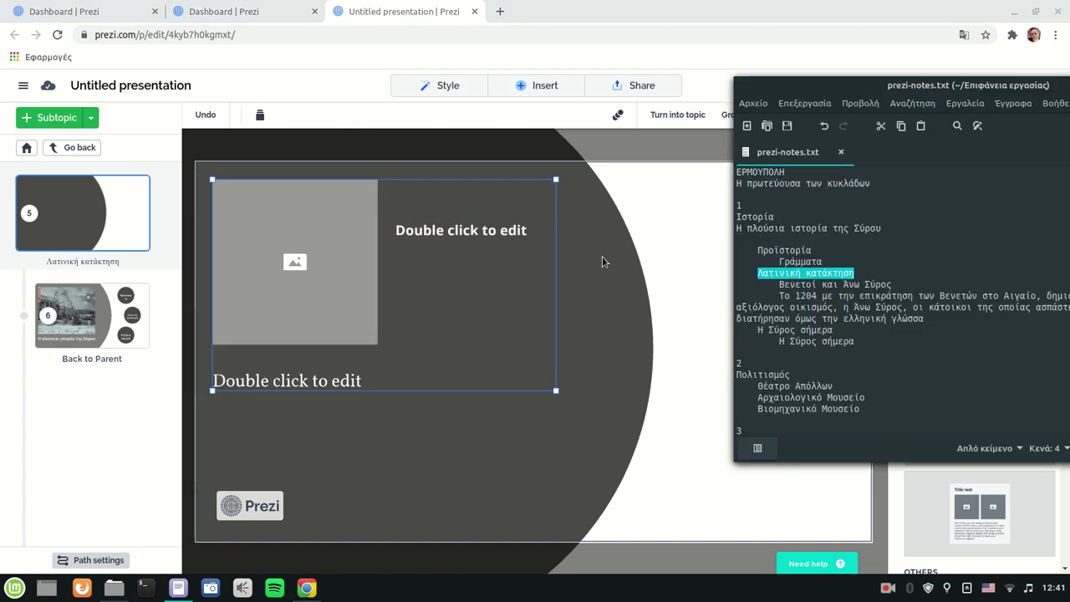
double_click(459, 232)
key(ctrl+v)
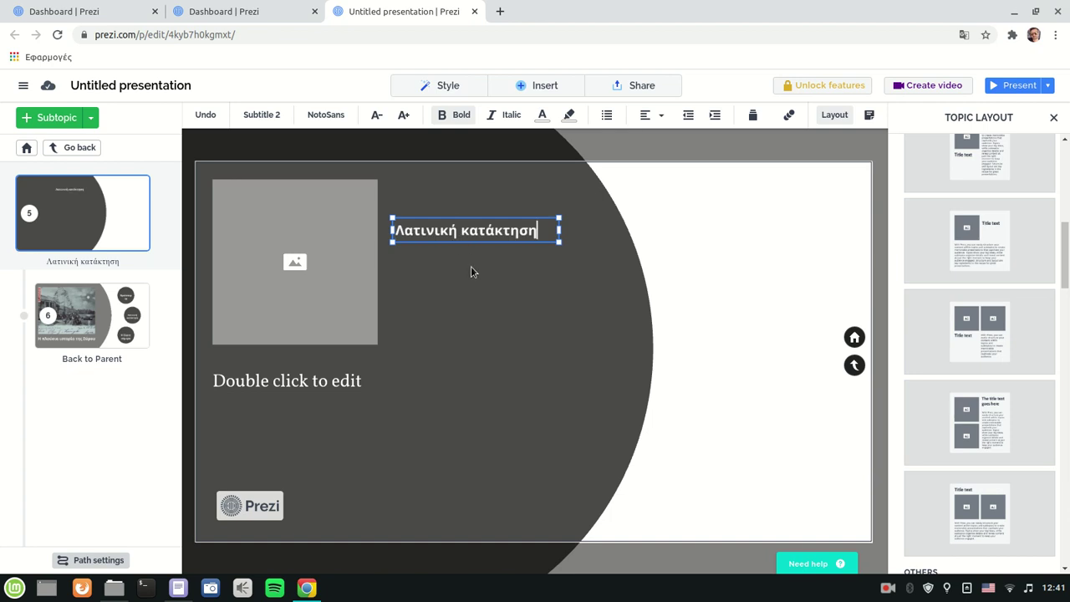
click(477, 282)
Step: Check the notes in prezi-notes.txt, return to the presentation and undo the pasted Λατινική κατάκτηση title
key(alt+Tab)
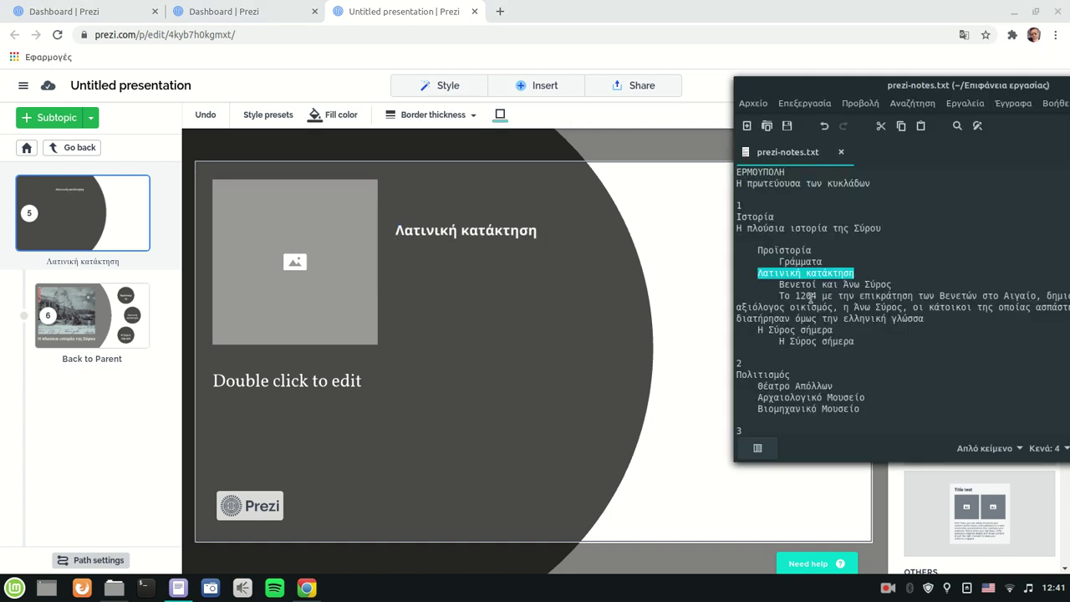
click(810, 296)
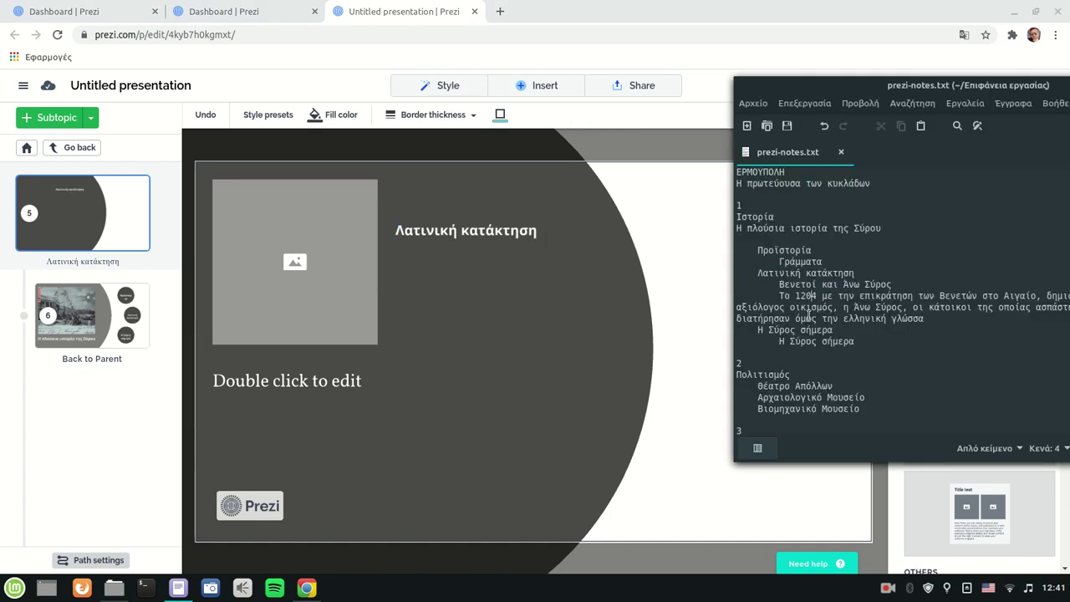
key(Page_Down)
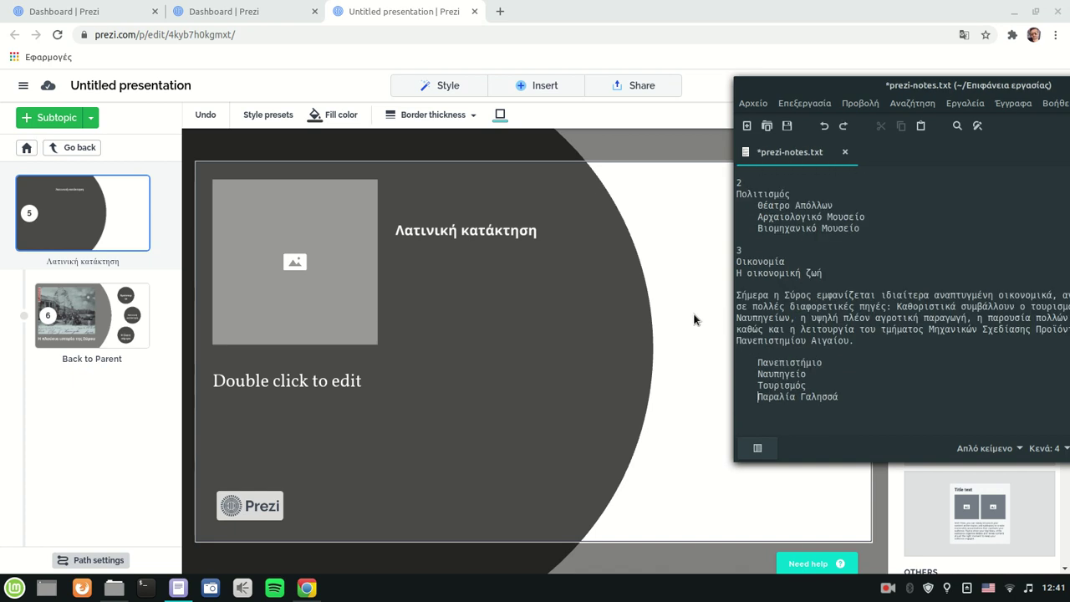
click(468, 233)
click(495, 305)
key(ctrl+z)
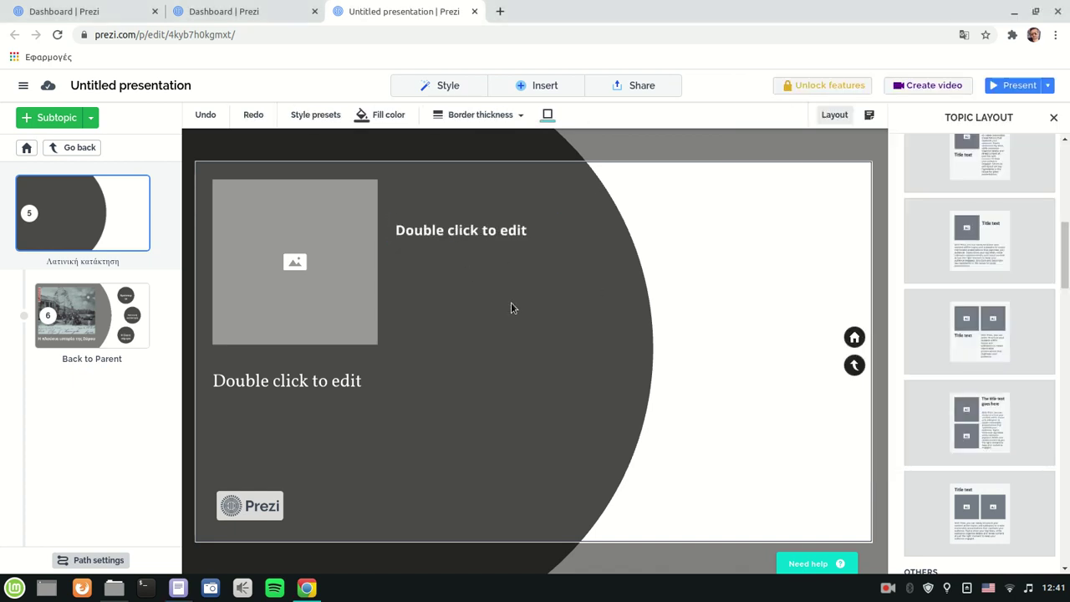
Step: Copy Βενετοί και Άνω Σύρος from prezi-notes.txt and paste it as the title beside the image placeholder
key(alt+Tab)
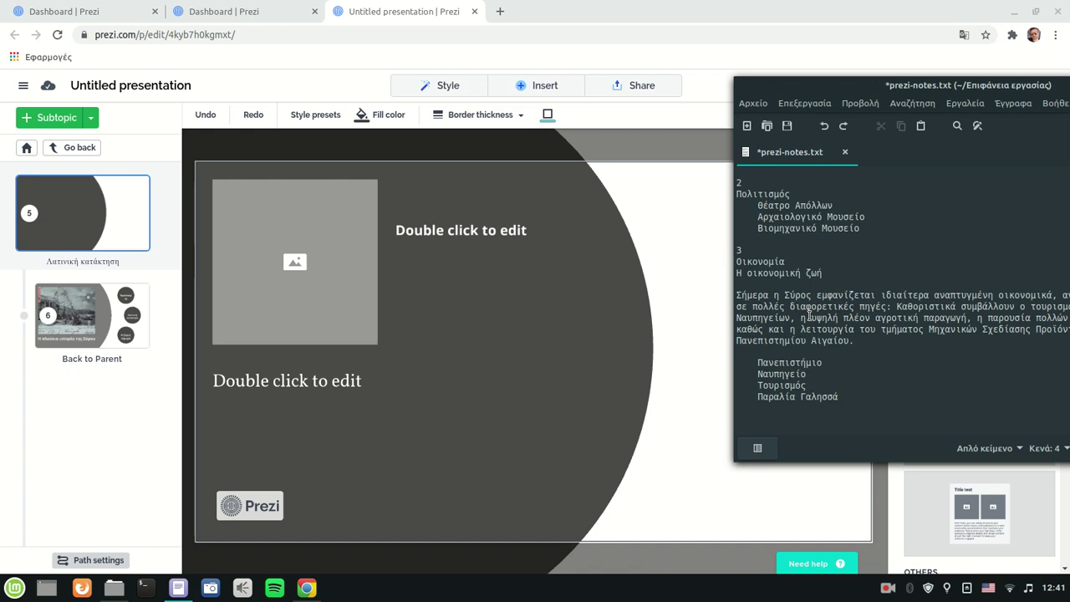
scroll(809, 314, up, 5)
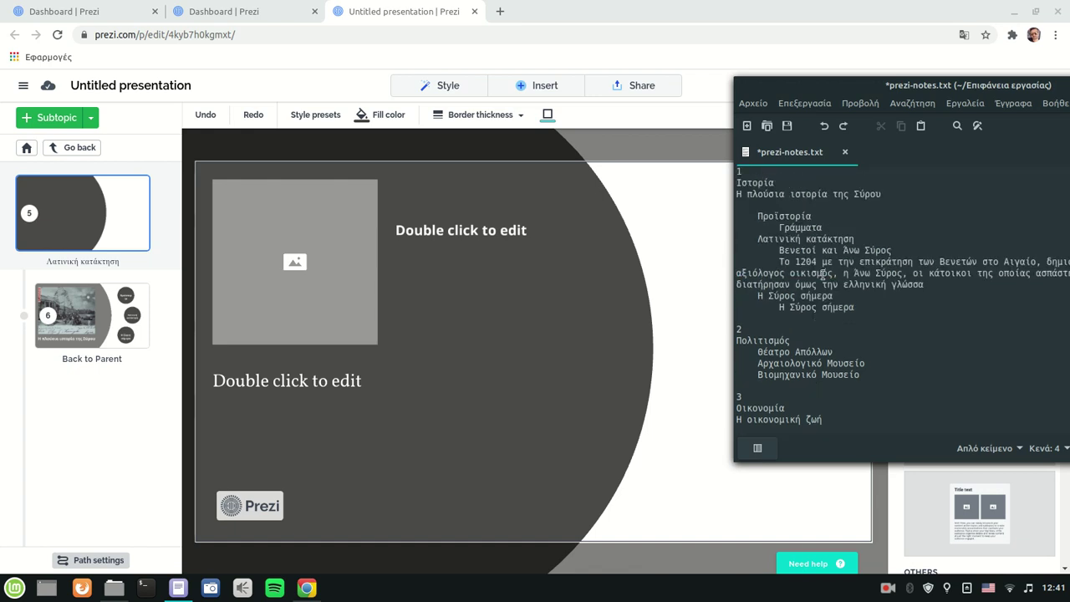
drag(780, 250, 892, 251)
key(ctrl+c)
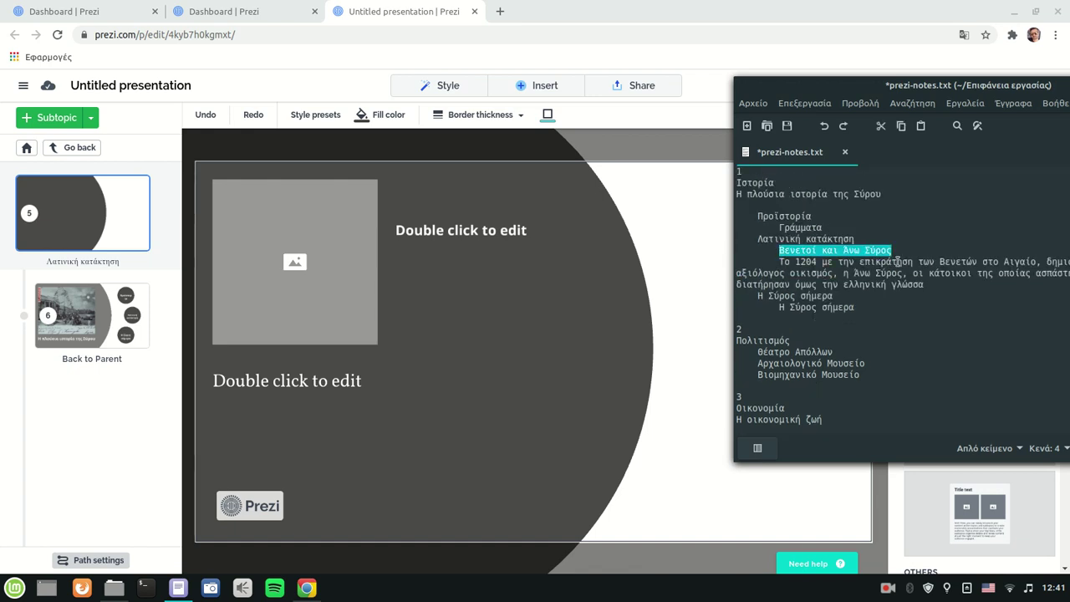
double_click(460, 230)
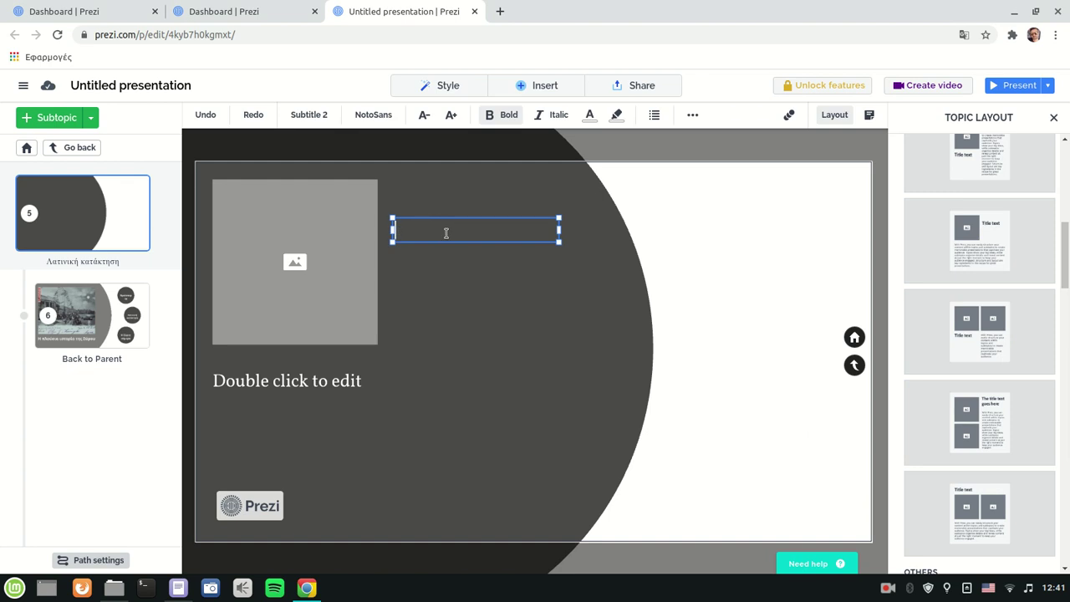
key(ctrl+v)
click(464, 298)
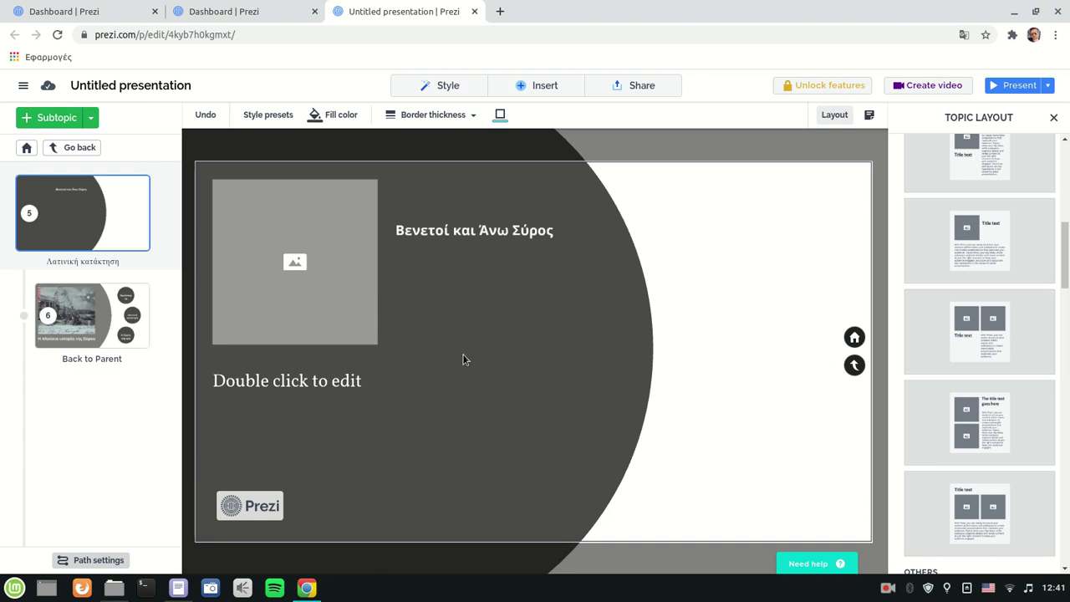
Step: Copy the paragraph beginning Το 1204 from prezi-notes.txt and paste it into the body text below the image placeholder
key(alt+Tab)
drag(784, 262, 932, 285)
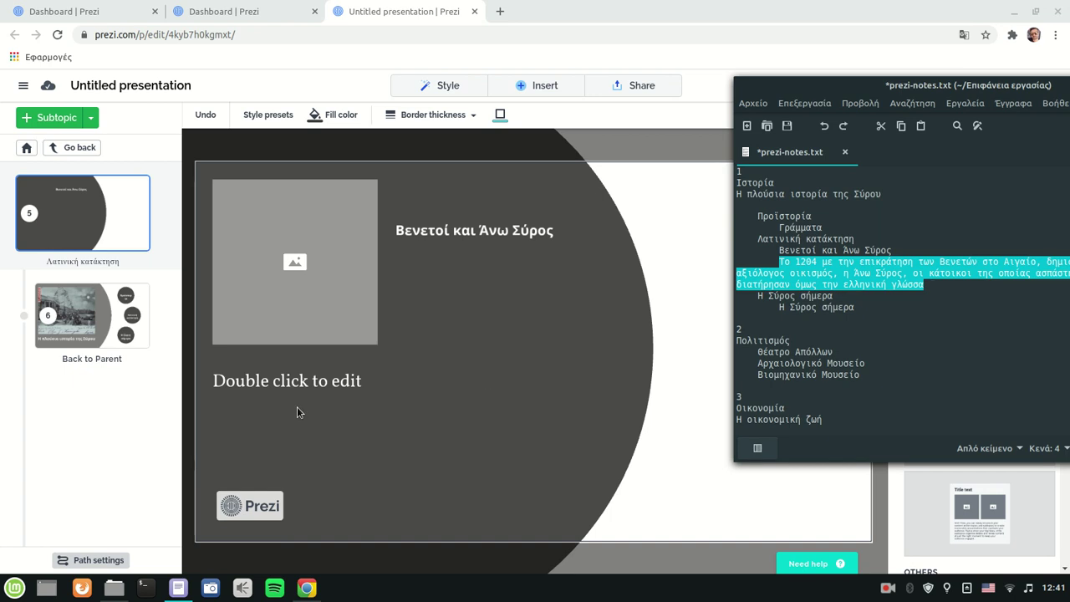
click(278, 381)
double_click(277, 381)
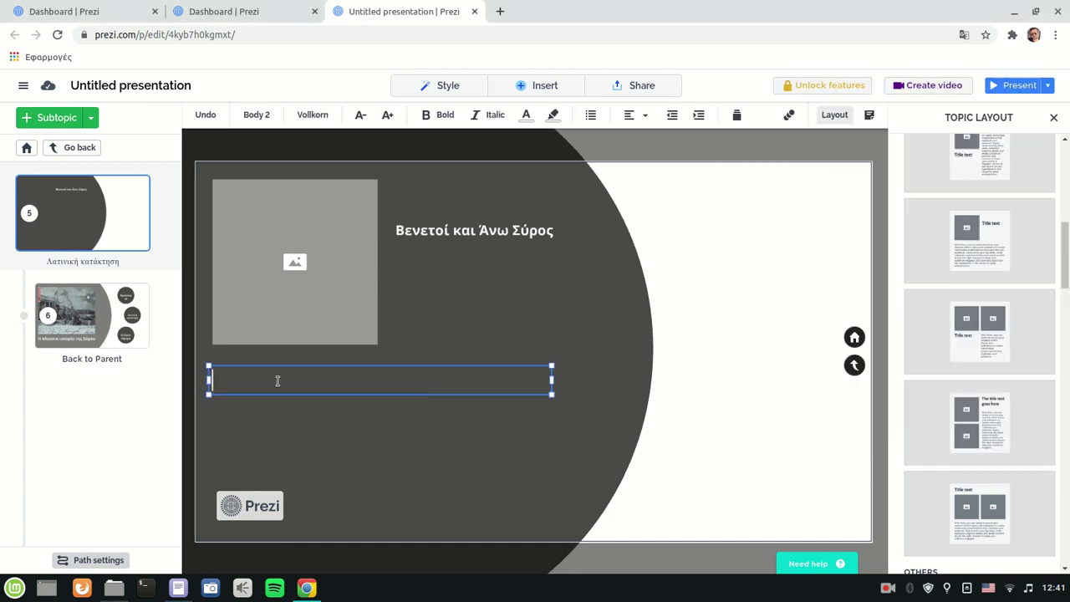
key(ctrl+v)
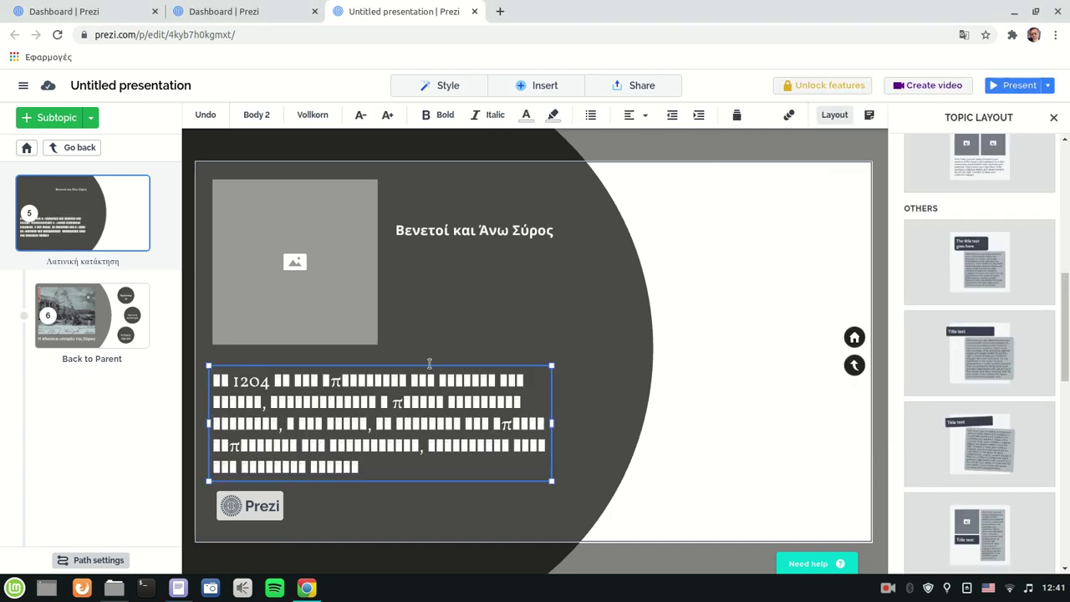
Step: Change the font of the whole pasted body paragraph to Noto Sans
drag(362, 462, 186, 372)
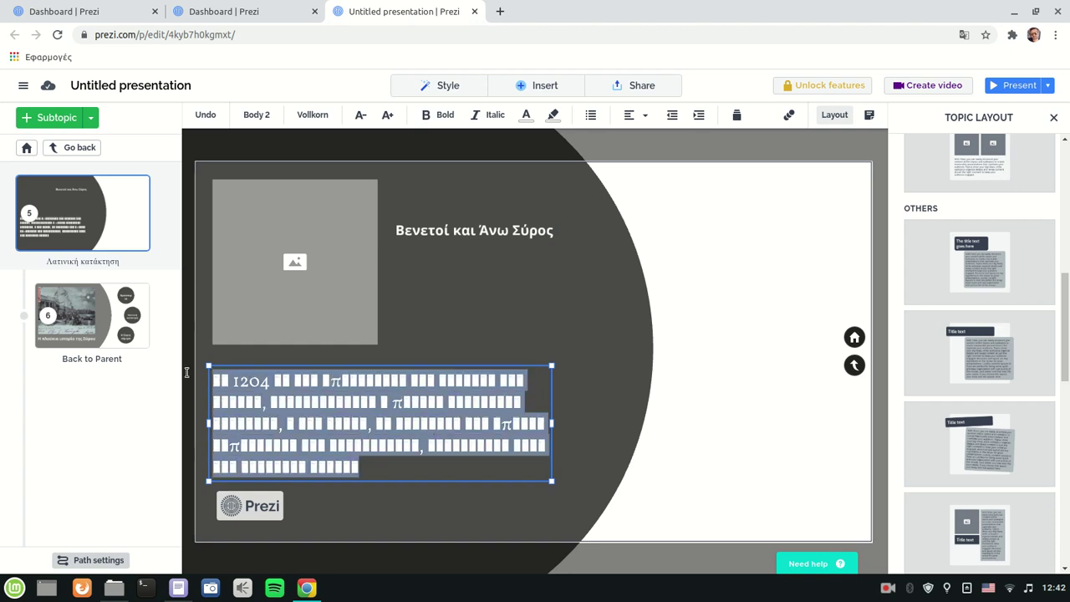
click(310, 118)
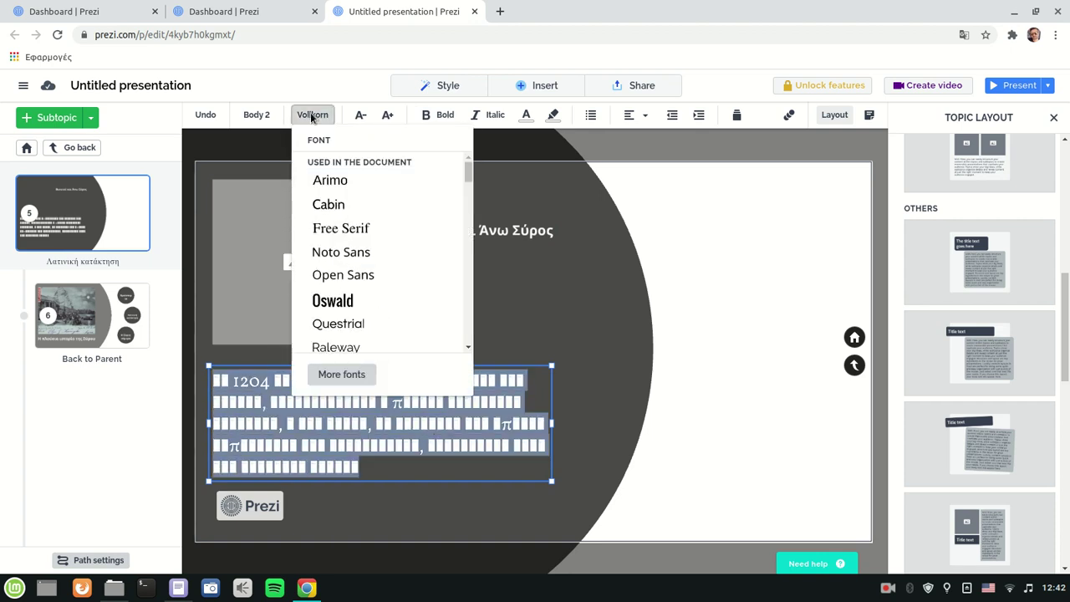
click(353, 251)
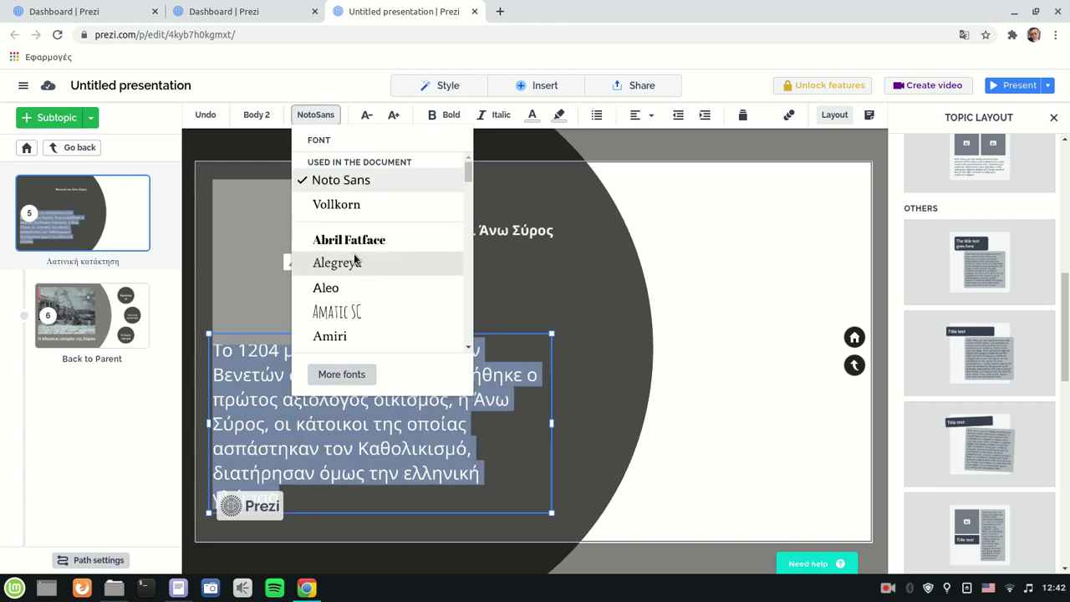
click(496, 331)
click(410, 374)
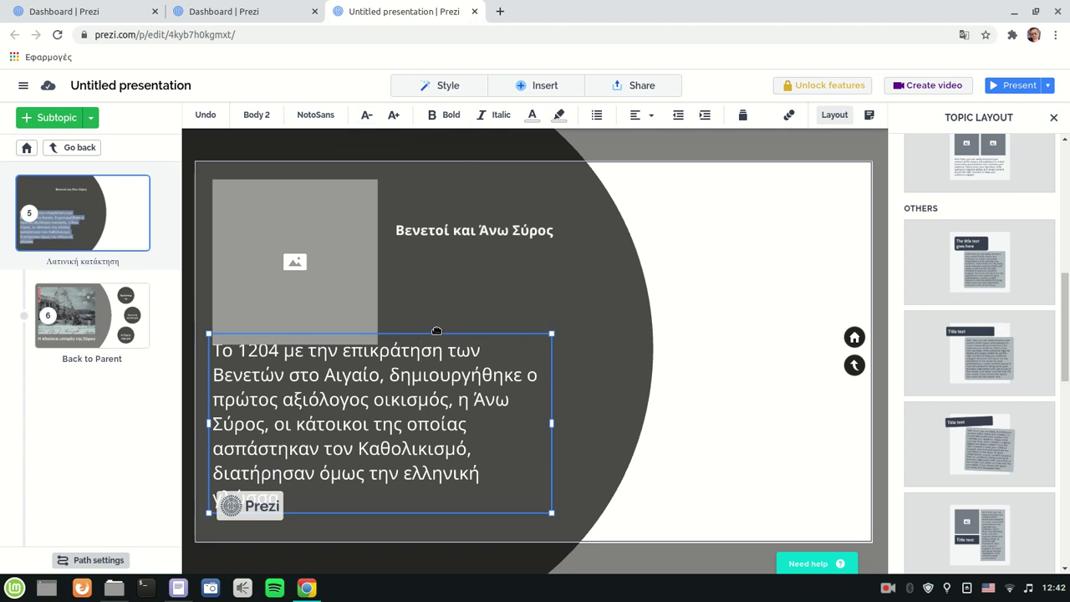
Step: Reduce the body paragraph's text size and move it down between the image placeholder and the Prezi logo
drag(436, 331, 436, 338)
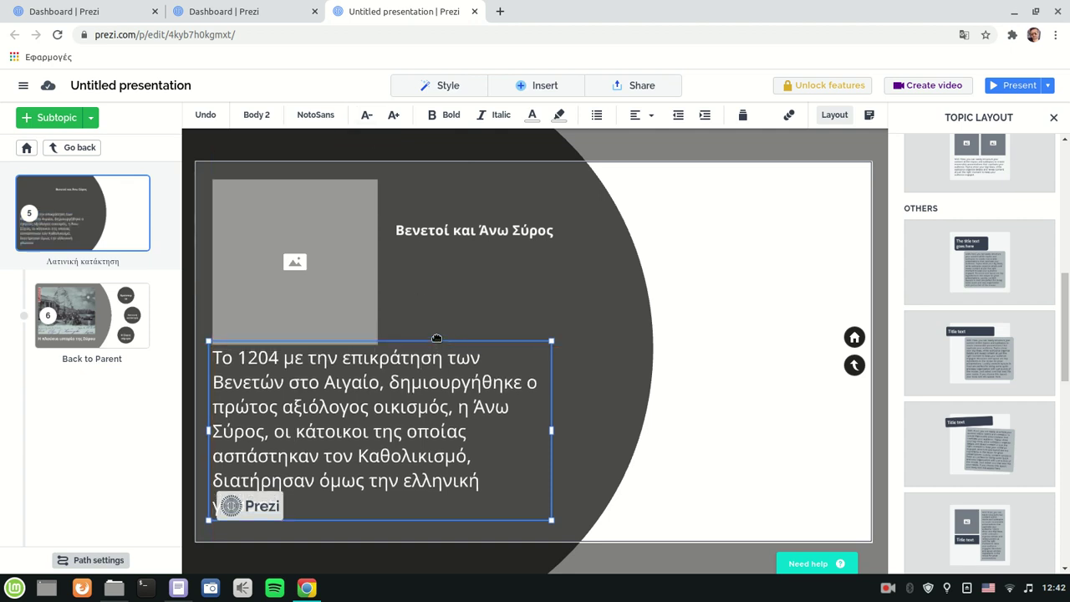
click(361, 122)
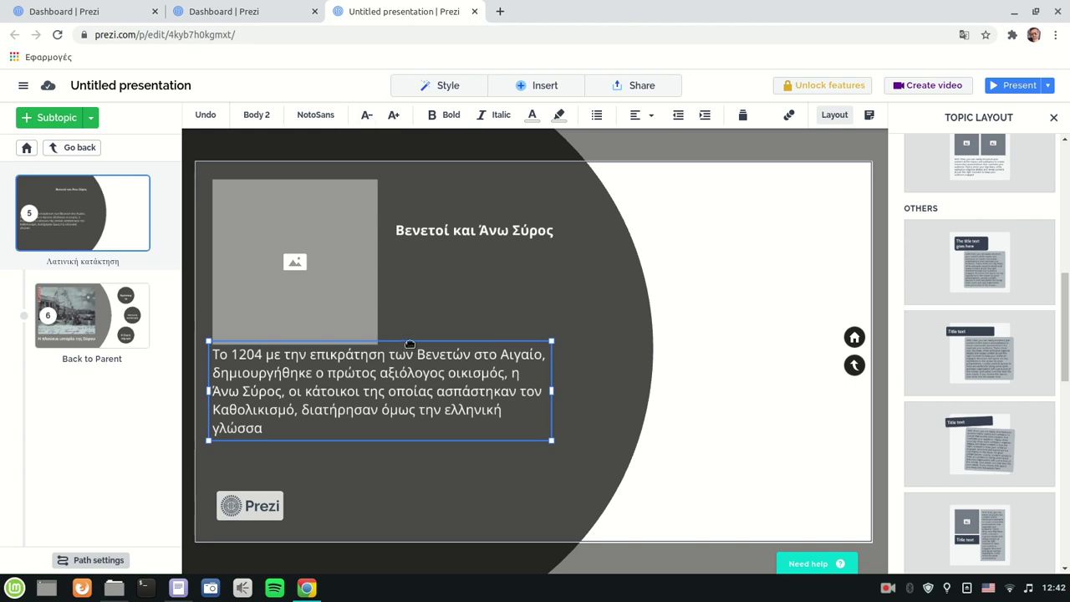
drag(410, 343, 410, 372)
Step: Fill the Λατινική κατάκτηση subtopic's image placeholder with the uploaded file prezi-1-2-ano-syros.jpg
click(365, 266)
click(339, 246)
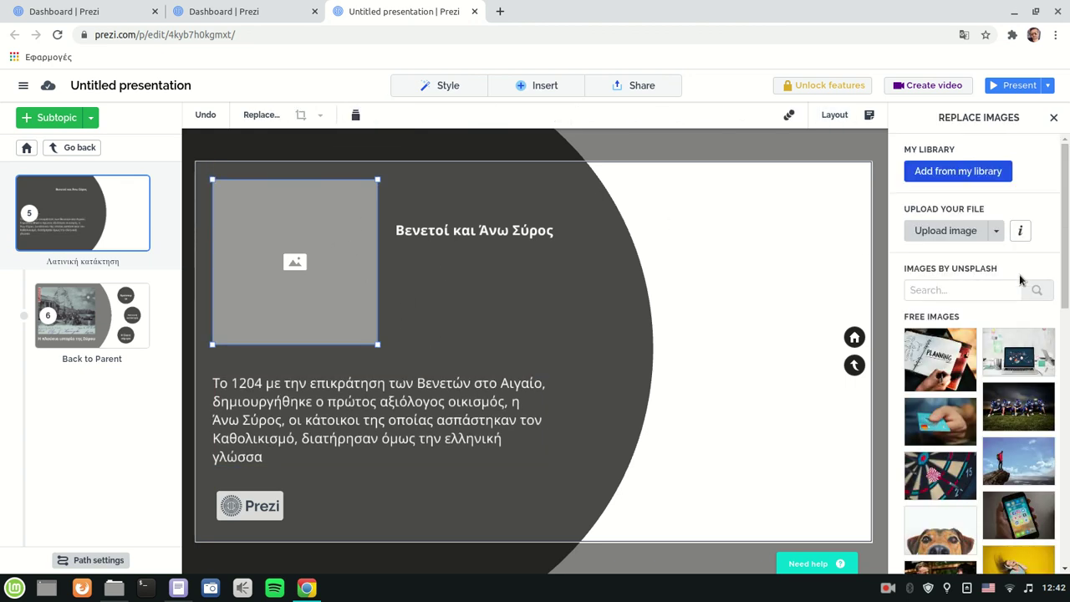
click(949, 233)
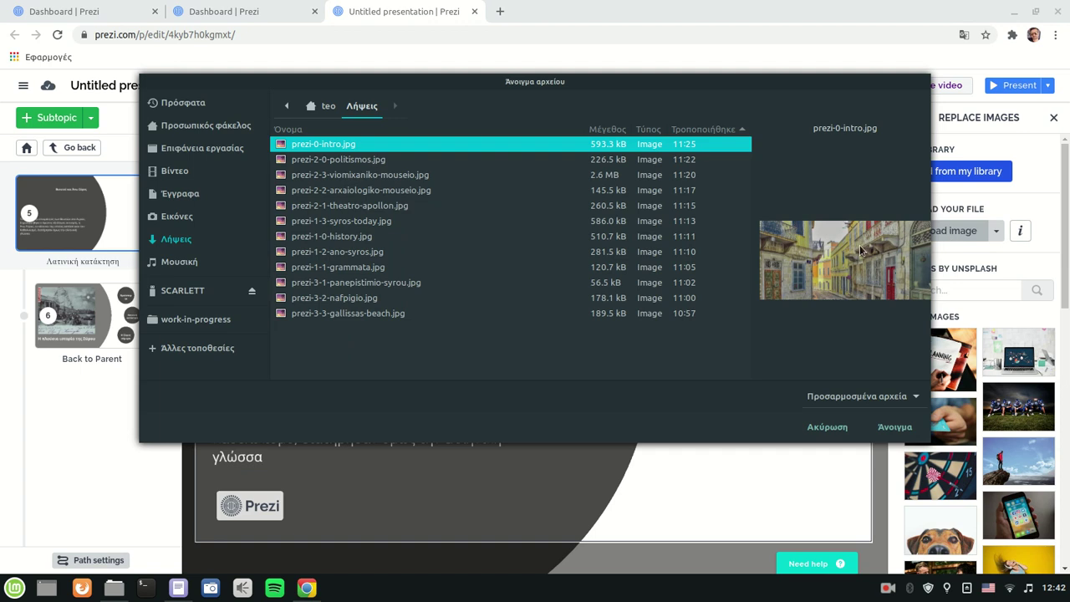
click(355, 253)
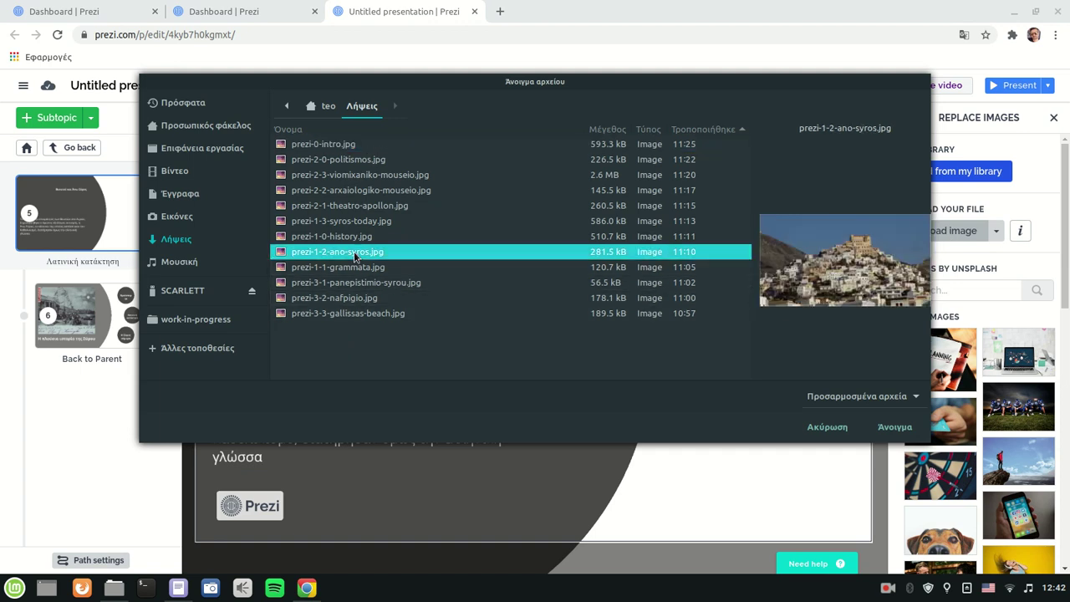
double_click(355, 253)
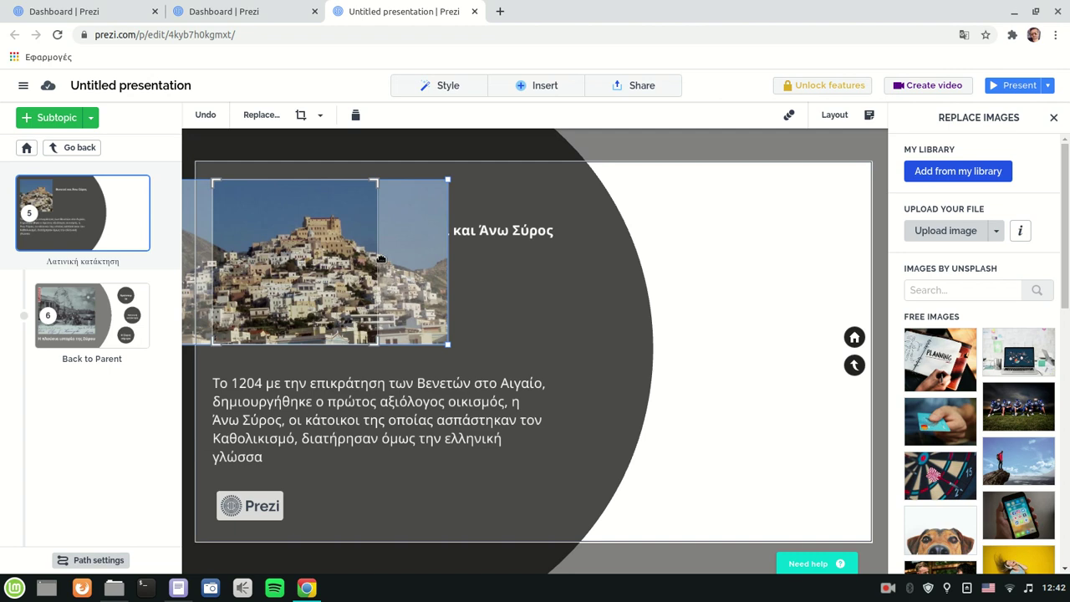
Step: Reposition the Ano Syros photo in its crop frame and widen the frame on both sides to show more of the town
drag(378, 262, 384, 263)
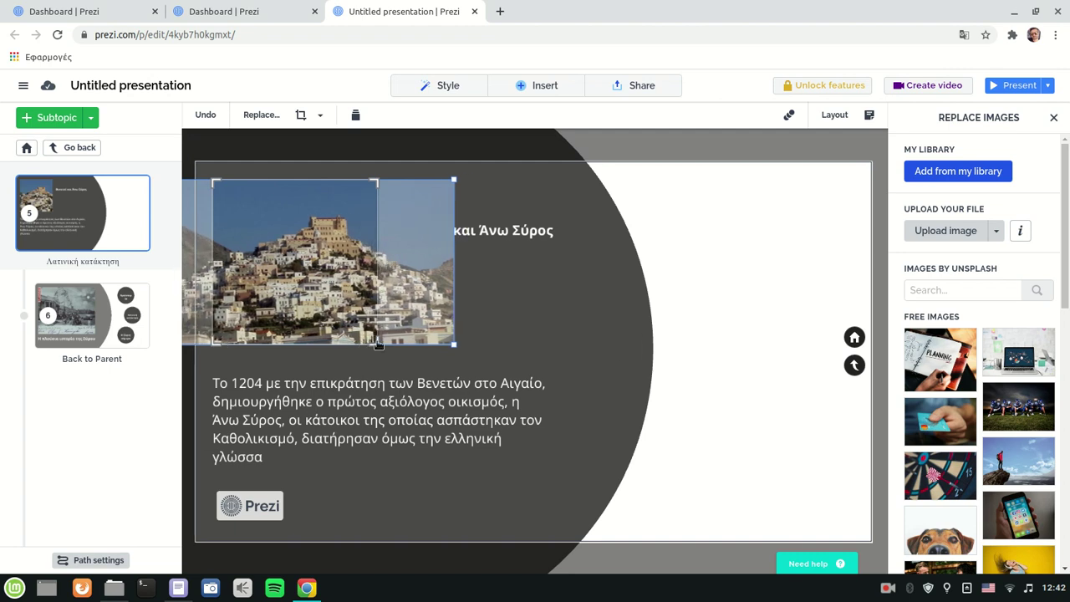
drag(378, 343, 412, 266)
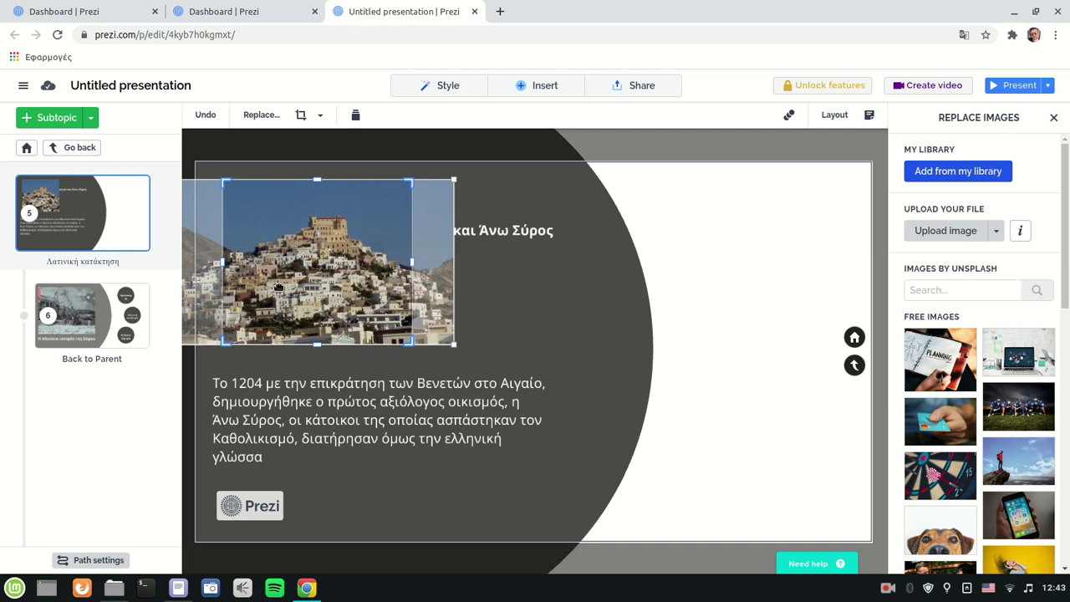
drag(223, 265, 199, 265)
mouse_move(412, 268)
mouse_down()
mouse_move(420, 268)
mouse_move(407, 267)
mouse_up()
click(541, 323)
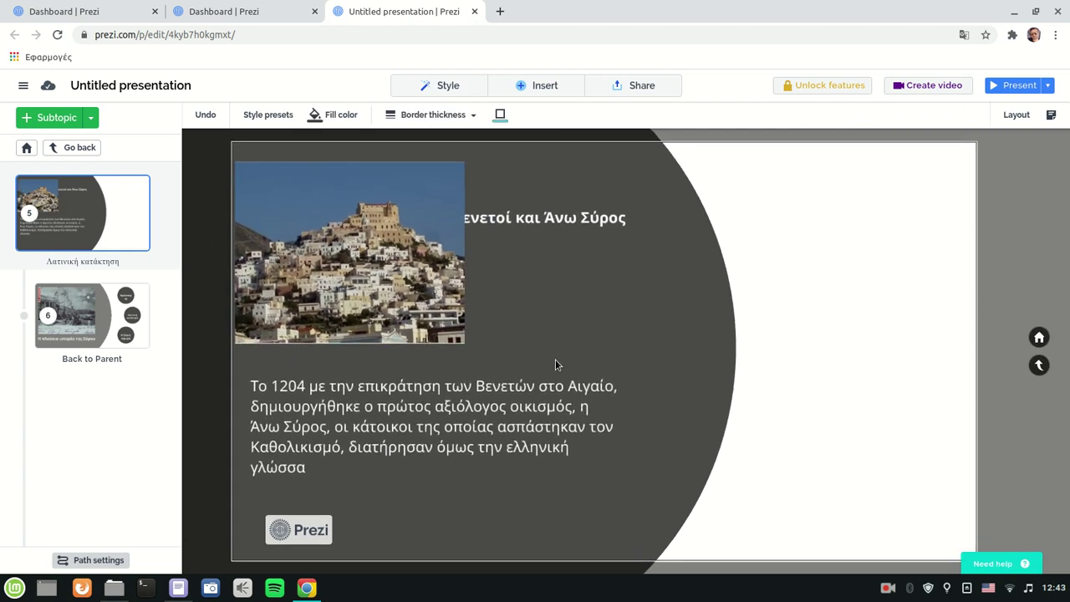
Step: Move the title Βενετοί και Άνω Σύρος clear of the widened photo, into the free space beside it
click(502, 216)
drag(502, 216, 545, 234)
click(574, 342)
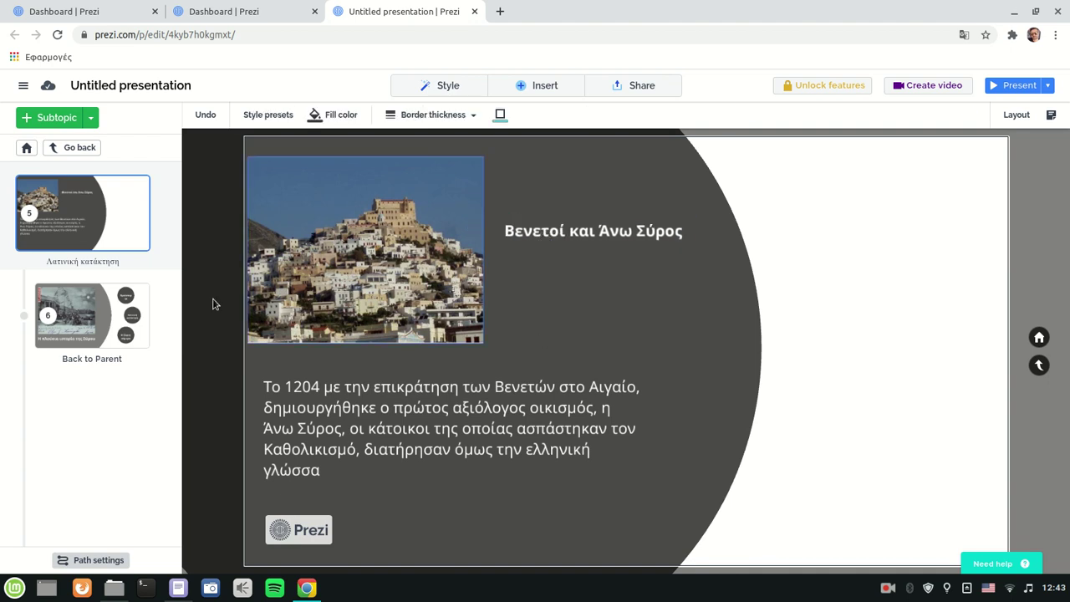
Step: Return to the Ιστορία topic, open its Η Σύρος σήμερα subtopic and bring up prezi-notes.txt
click(73, 148)
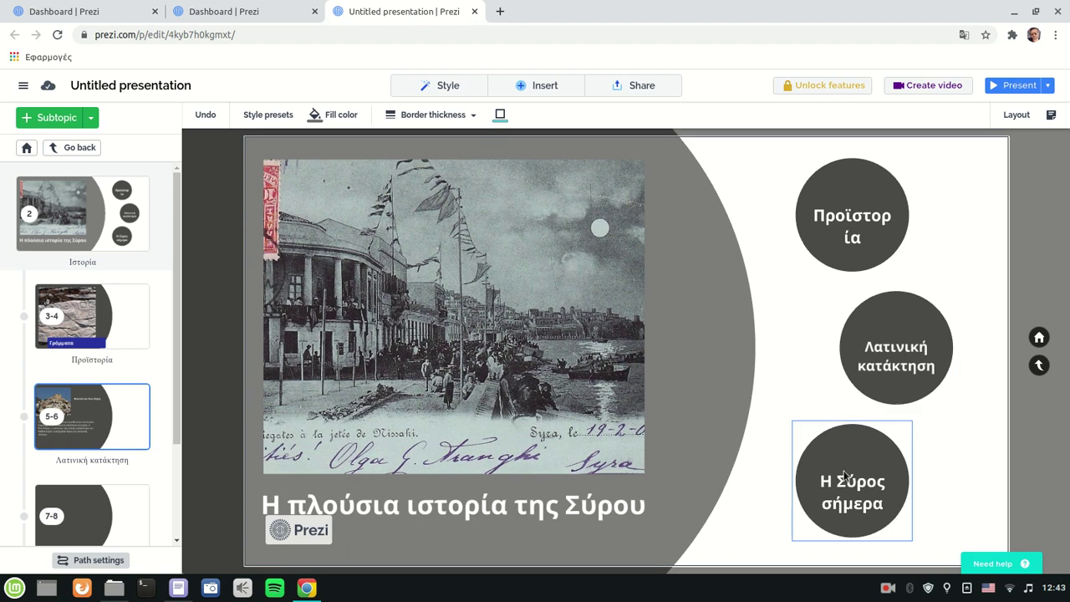
click(846, 474)
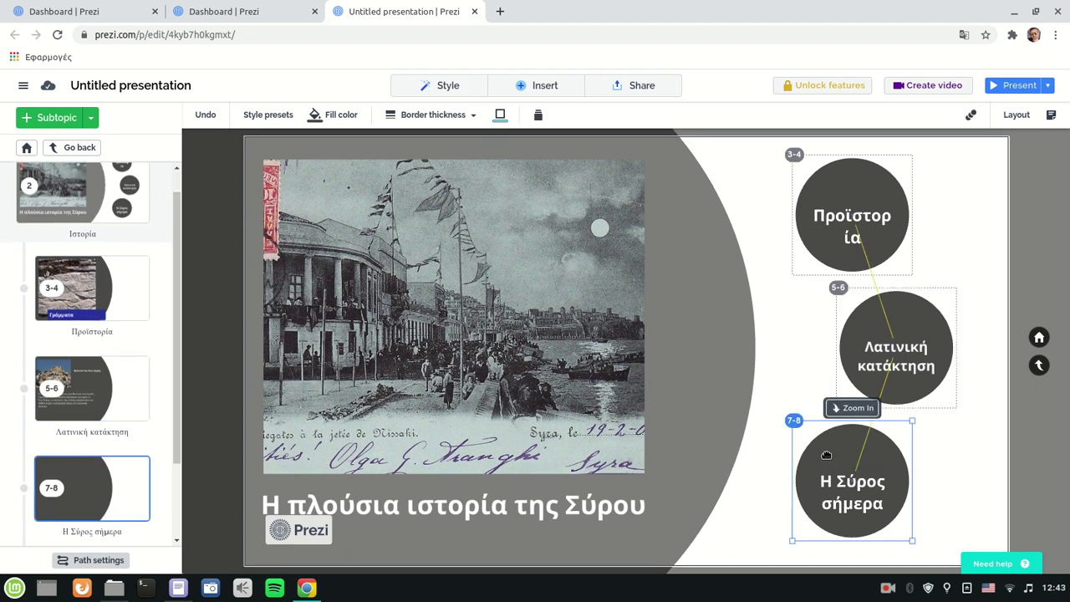
double_click(827, 456)
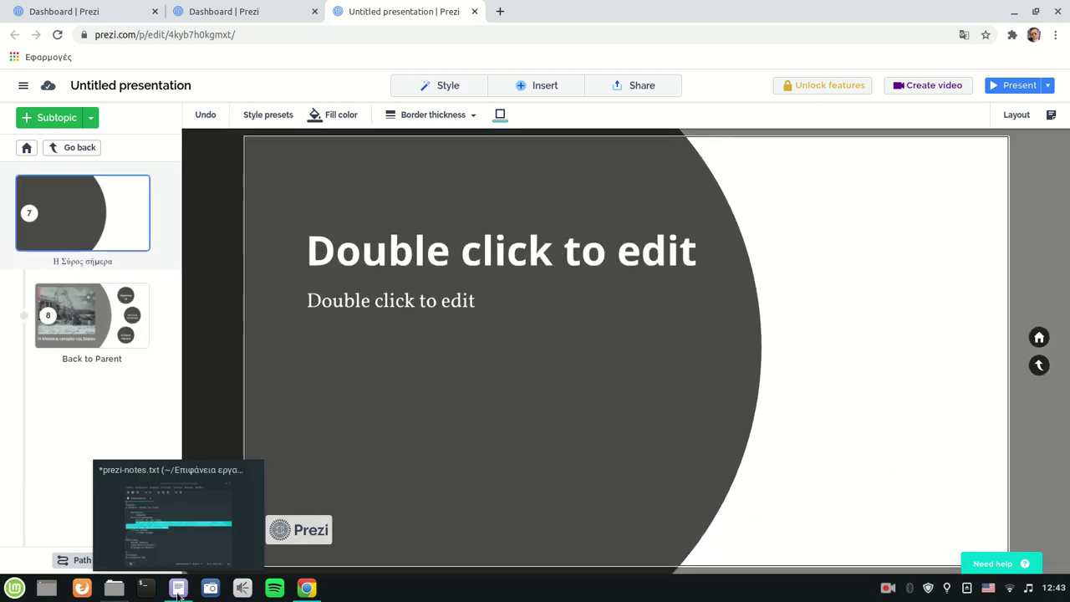
click(178, 594)
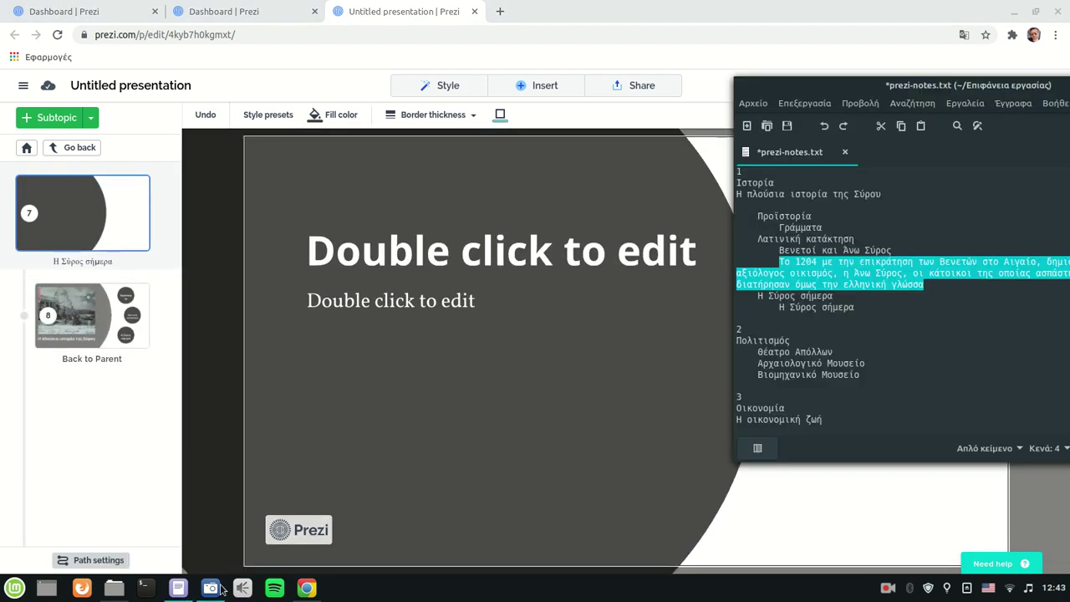
Step: Apply the content layout with a large square image and an overlapping title banner to the Η Σύρος σήμερα subtopic
click(835, 343)
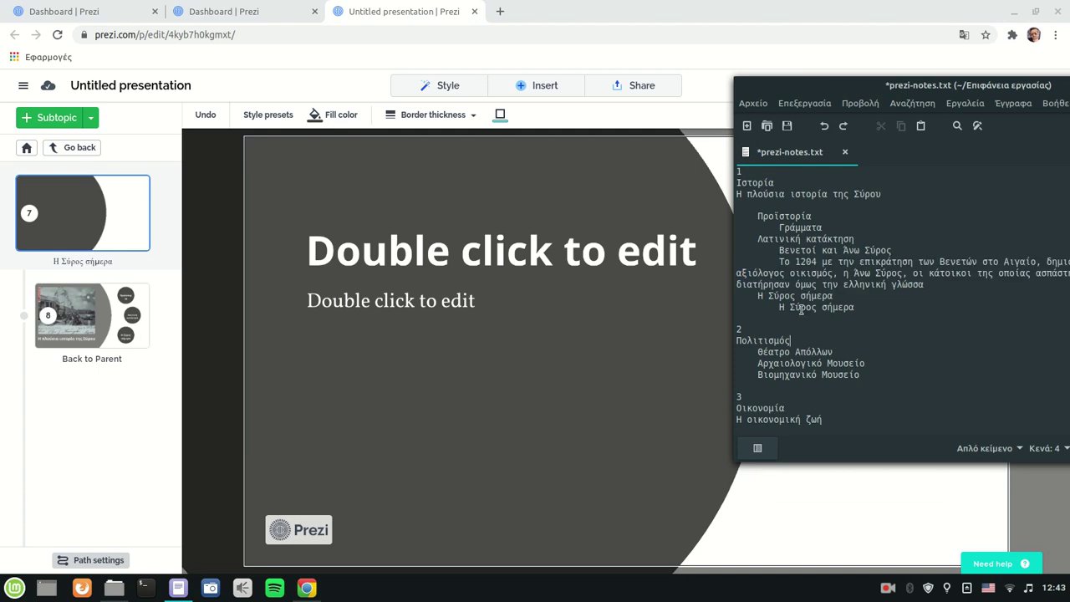
click(613, 327)
click(1013, 114)
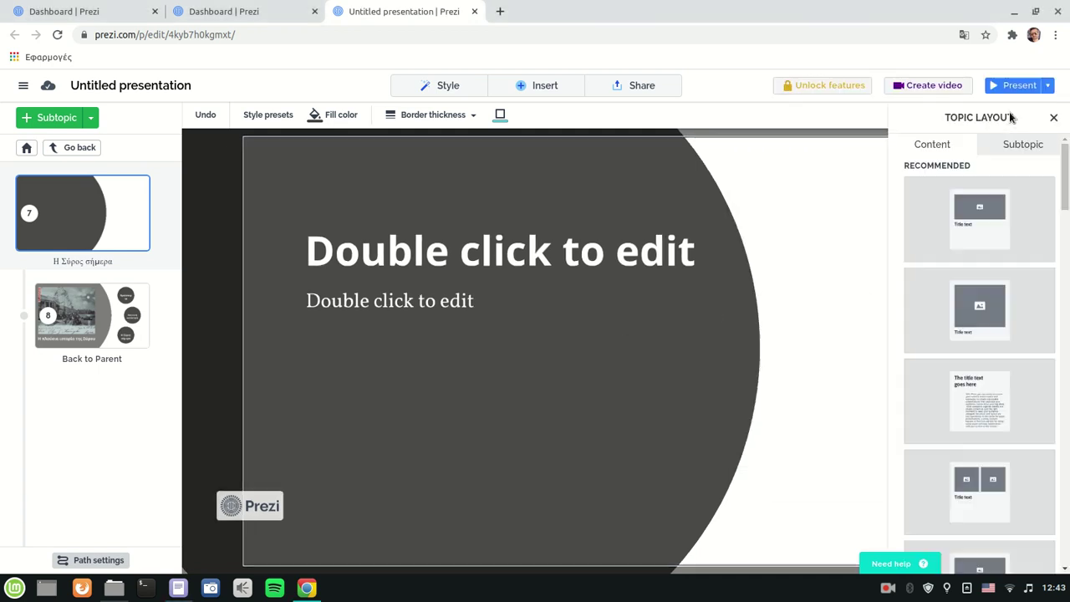
scroll(979, 351, down, 5)
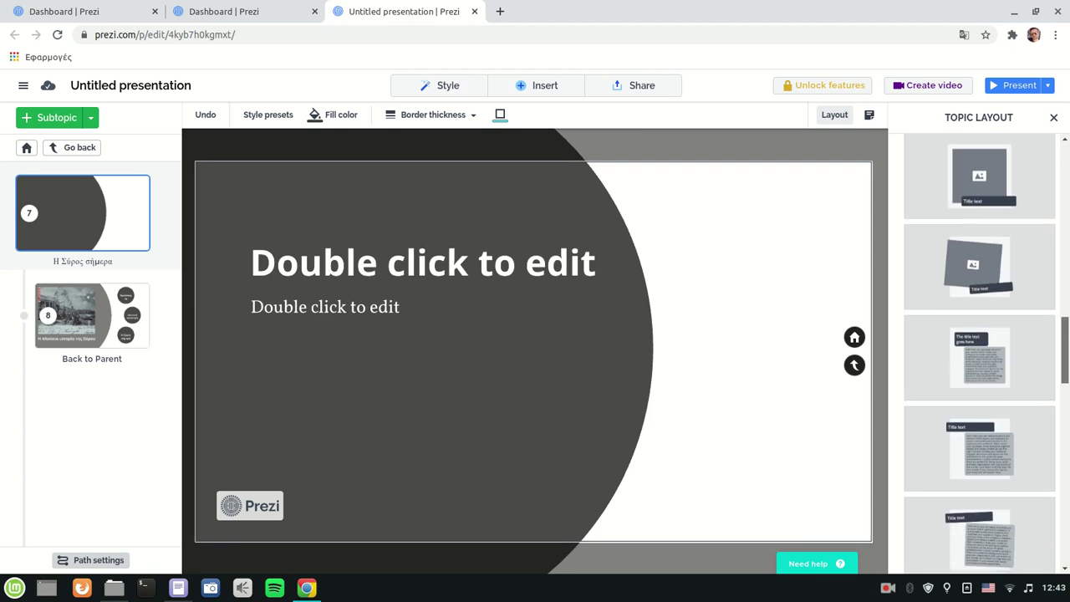
click(983, 192)
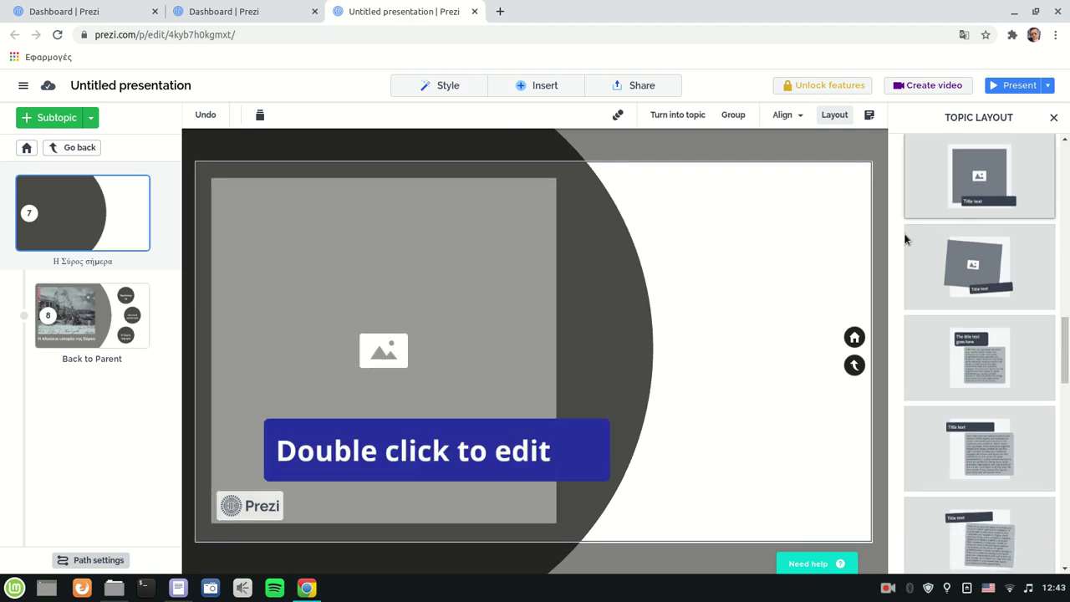
Step: Fill the Η Σύρος σήμερα subtopic's image placeholder with the uploaded file prezi-1-3-syros-today.jpg
click(409, 332)
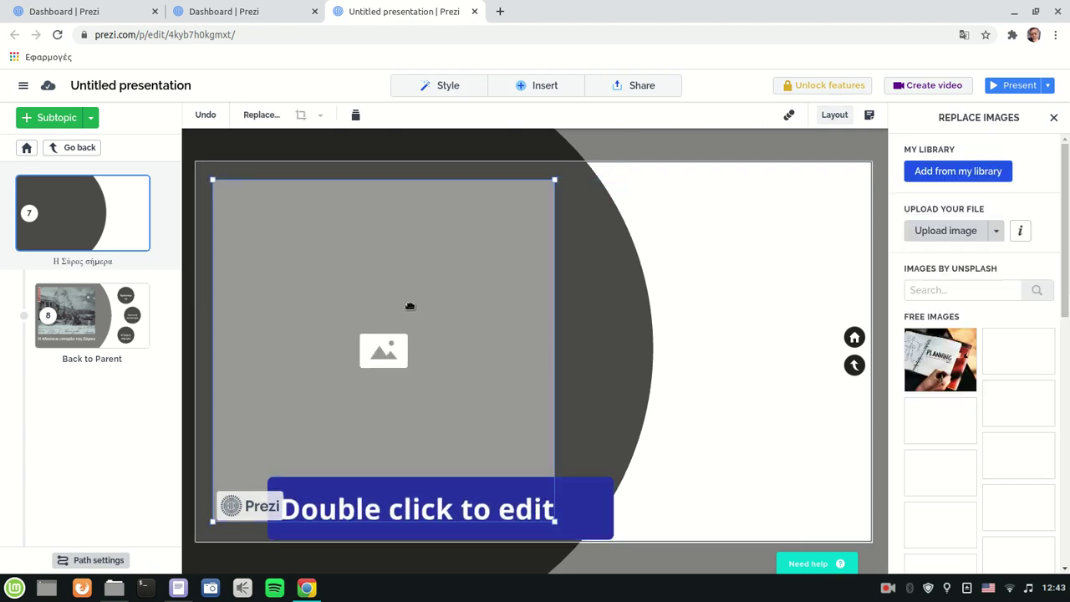
click(942, 231)
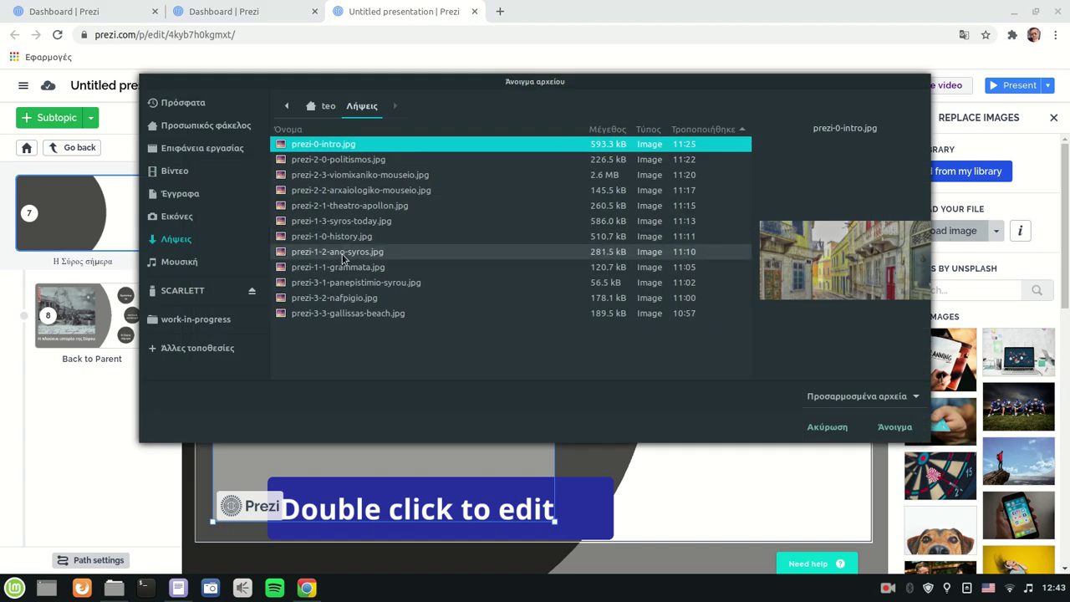
click(352, 221)
double_click(353, 223)
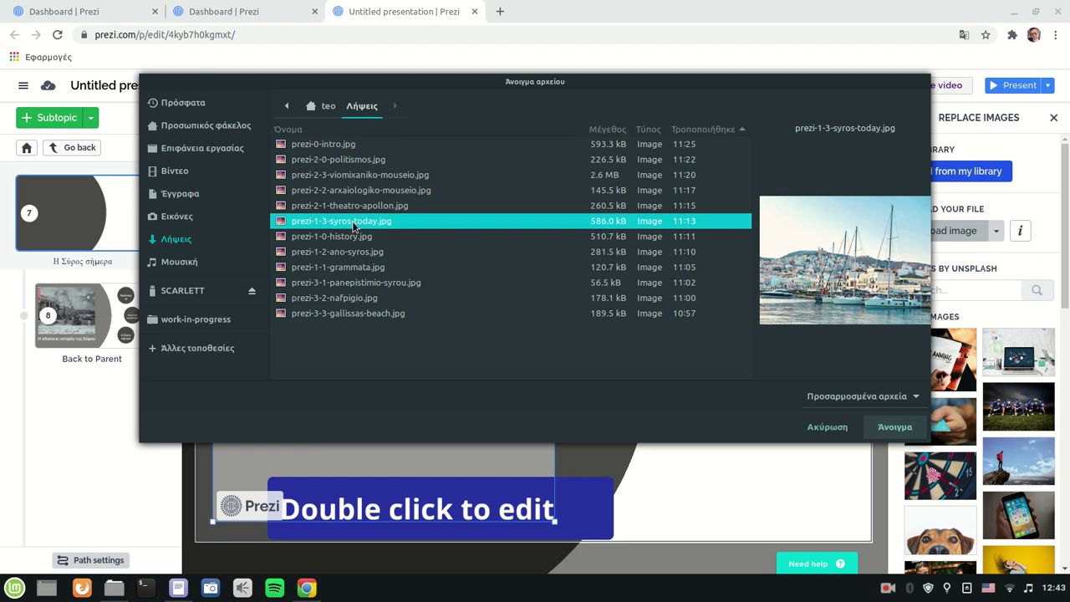
Step: Copy Η Σύρος σήμερα from prezi-notes.txt and paste it as the title in the blue banner over the photo
key(alt+Tab)
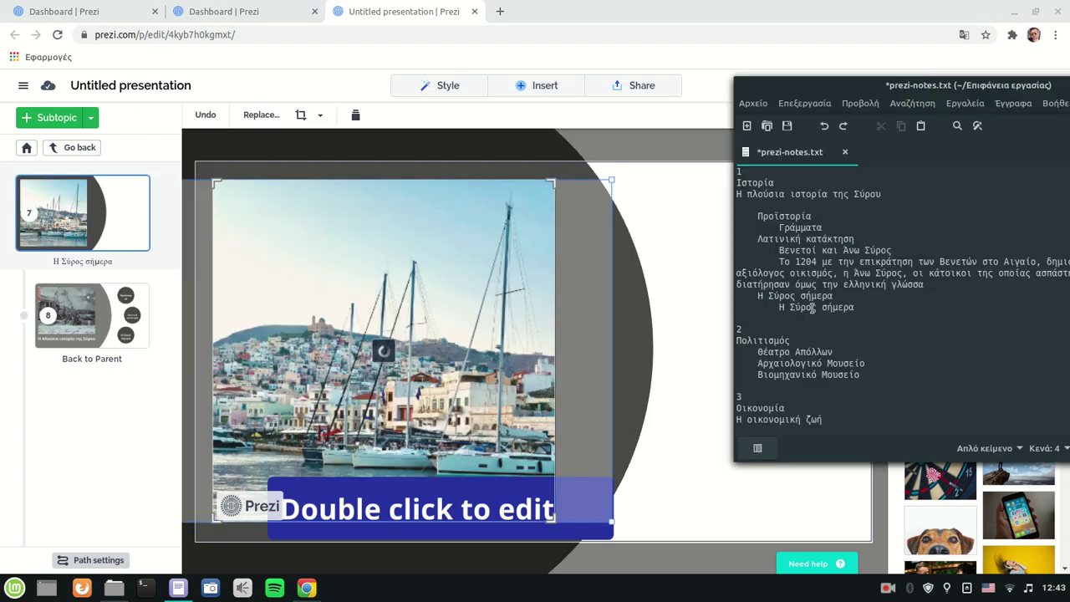
double_click(784, 297)
drag(757, 297, 835, 297)
key(ctrl+c)
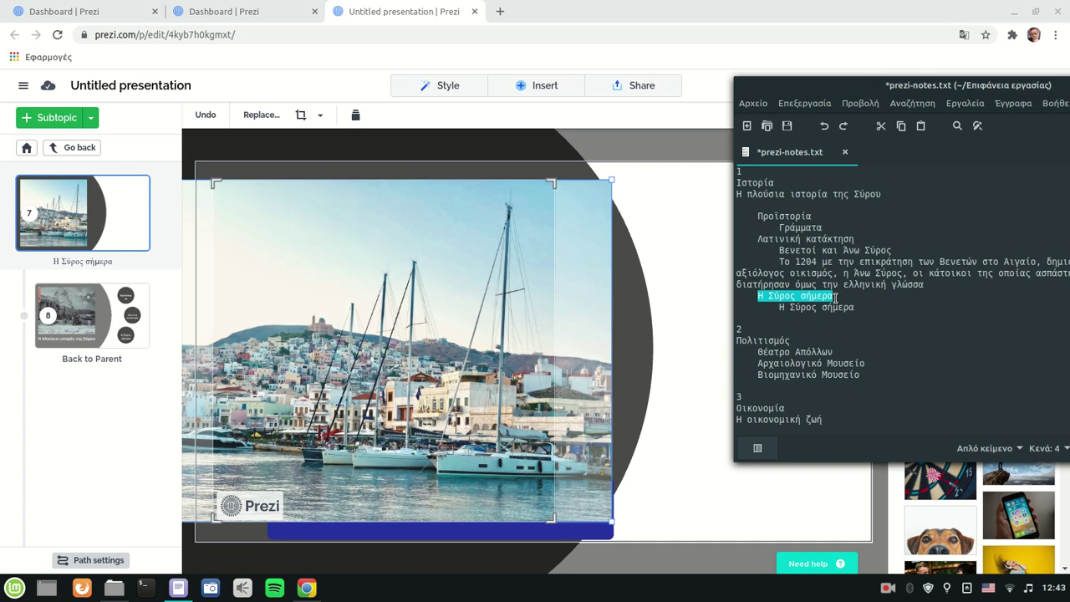
double_click(387, 535)
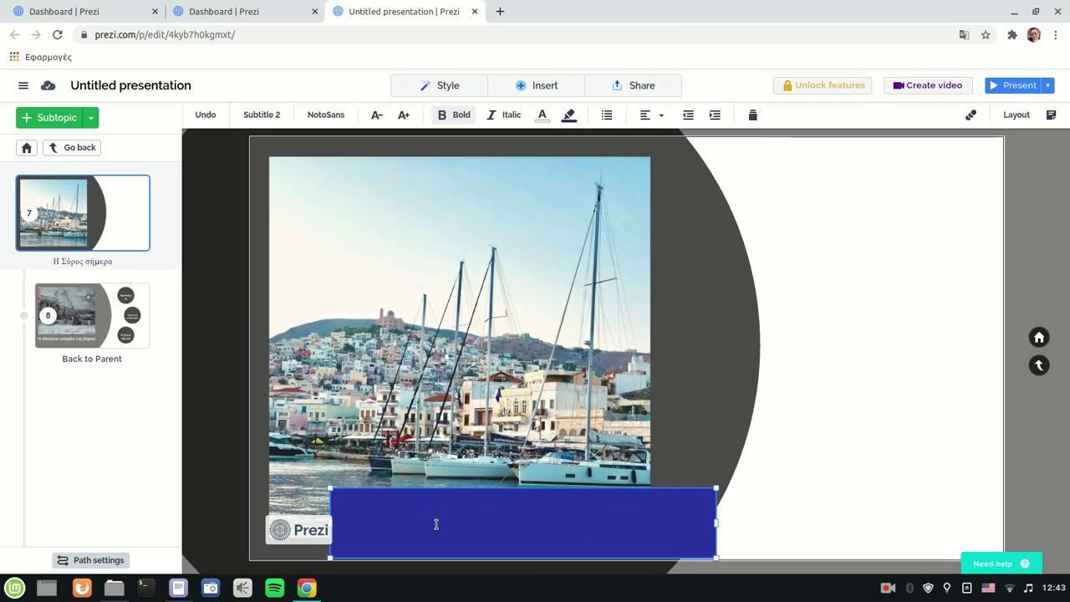
key(ctrl+v)
key(Escape)
click(629, 518)
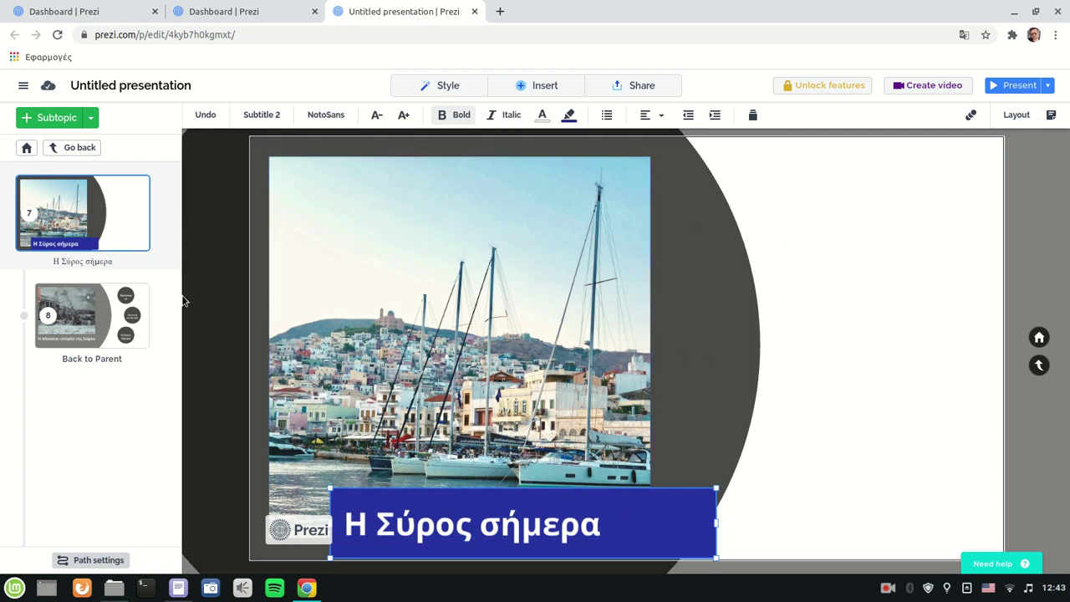
Step: Go back up to the presentation overview and open the Πολιτισμός topic
click(62, 148)
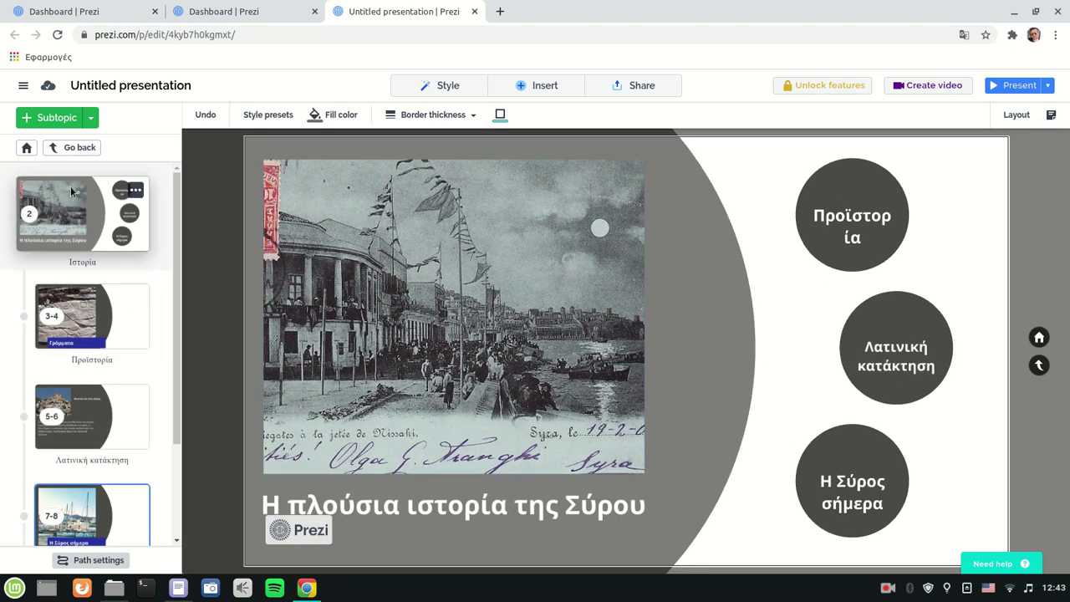
click(69, 148)
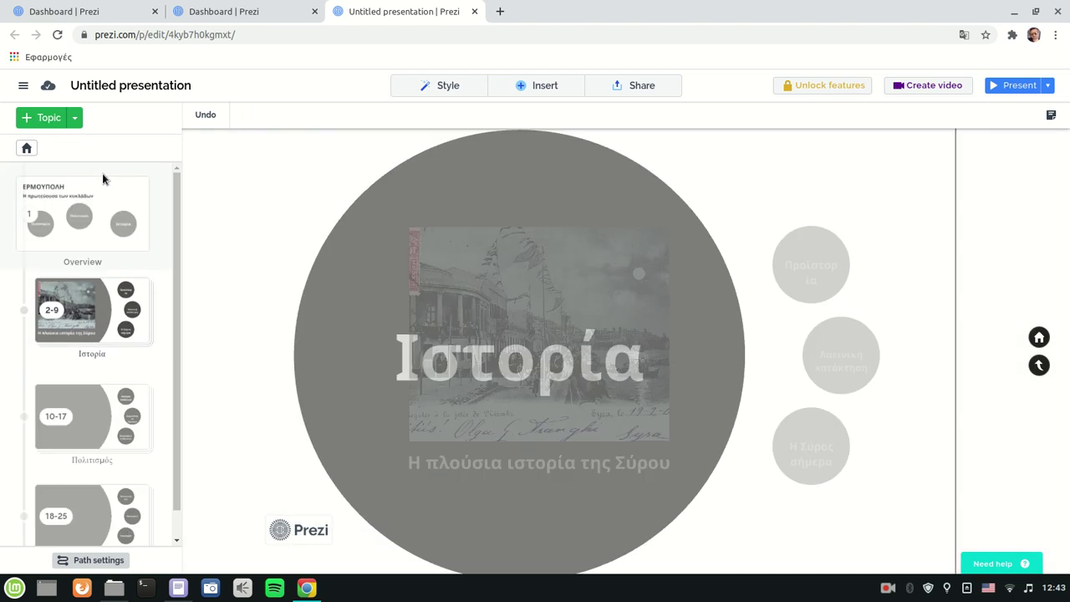
click(599, 350)
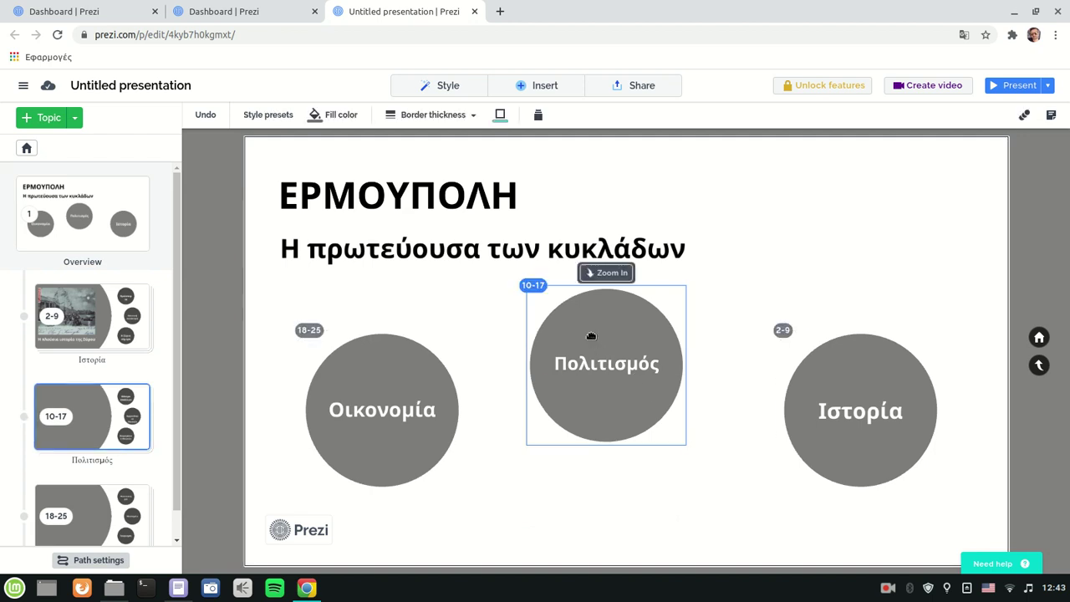
click(590, 337)
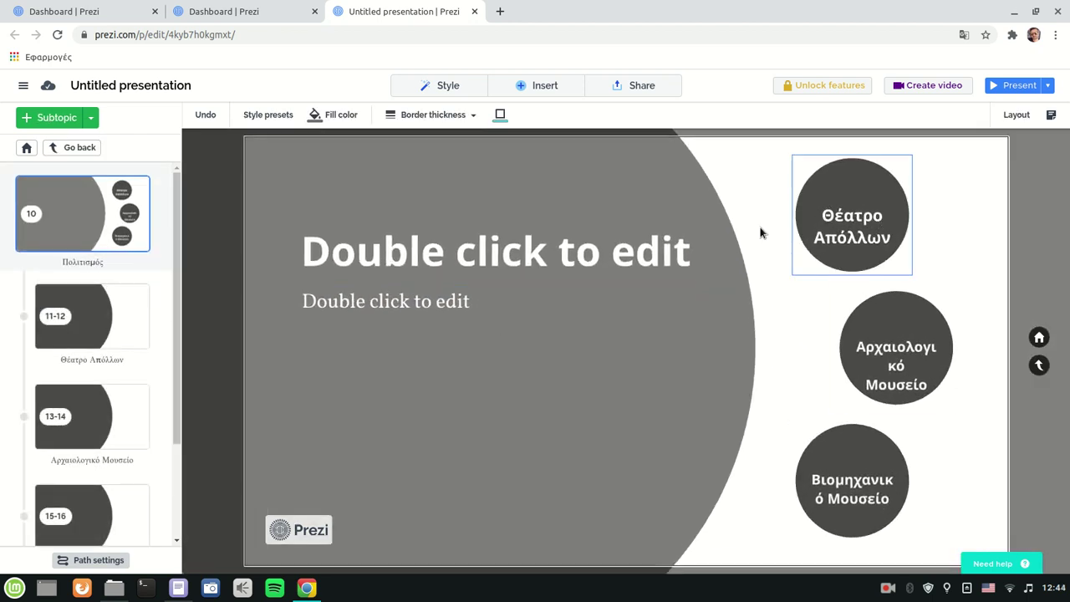
Step: Apply the recommended content layout with a large image above a title to the Πολιτισμός topic
click(575, 230)
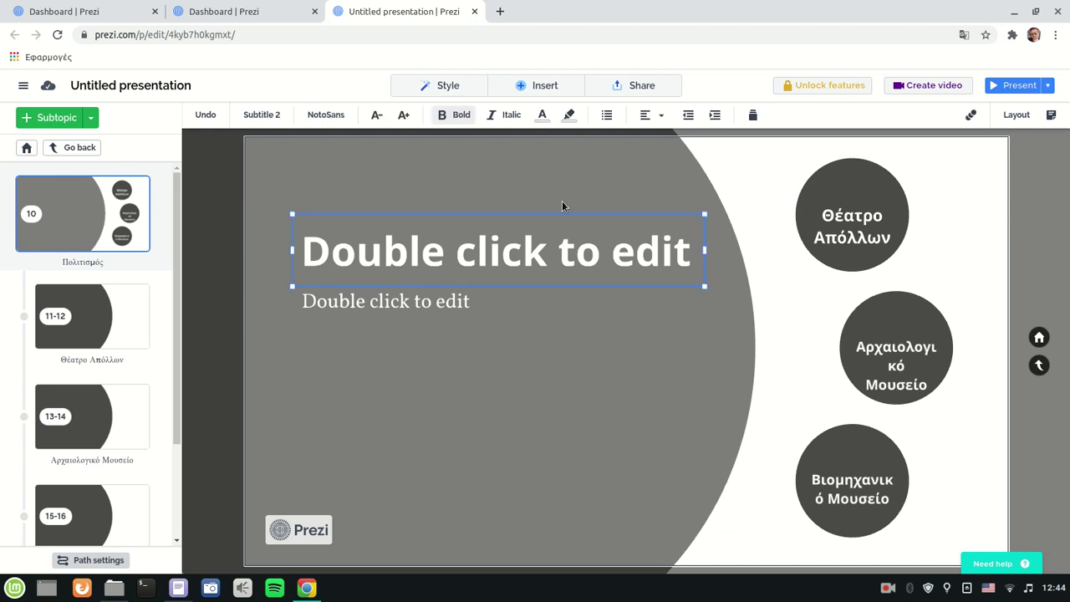
click(1013, 117)
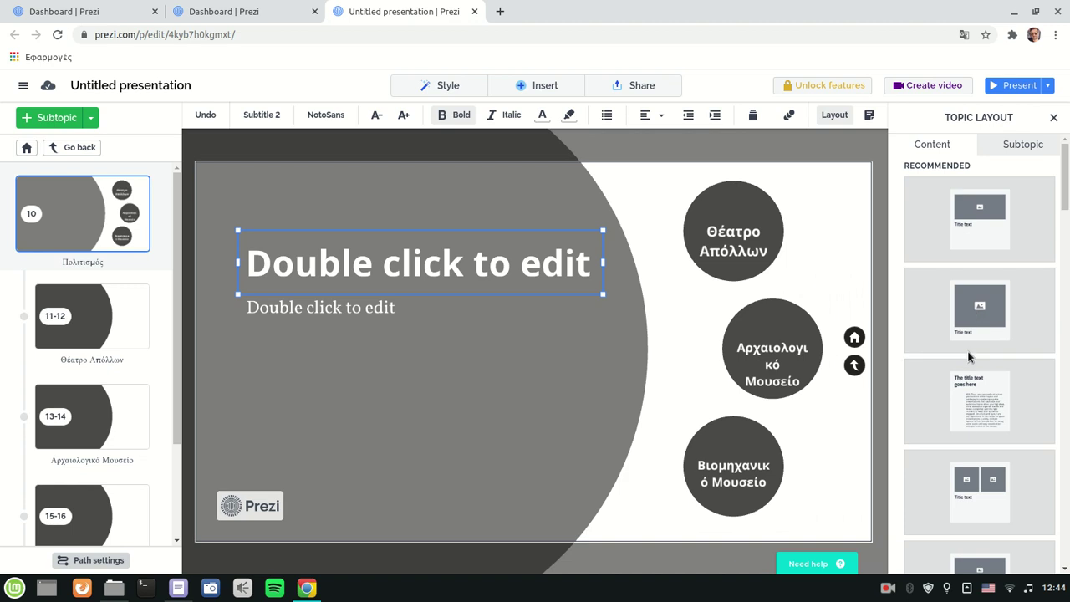
click(978, 312)
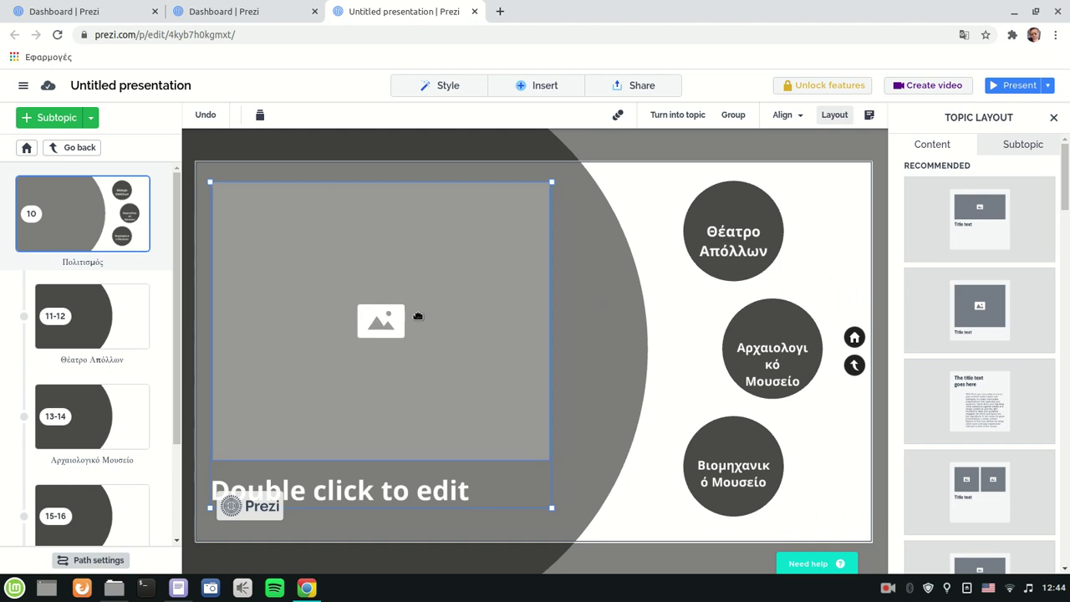
scroll(1065, 178, down, 2)
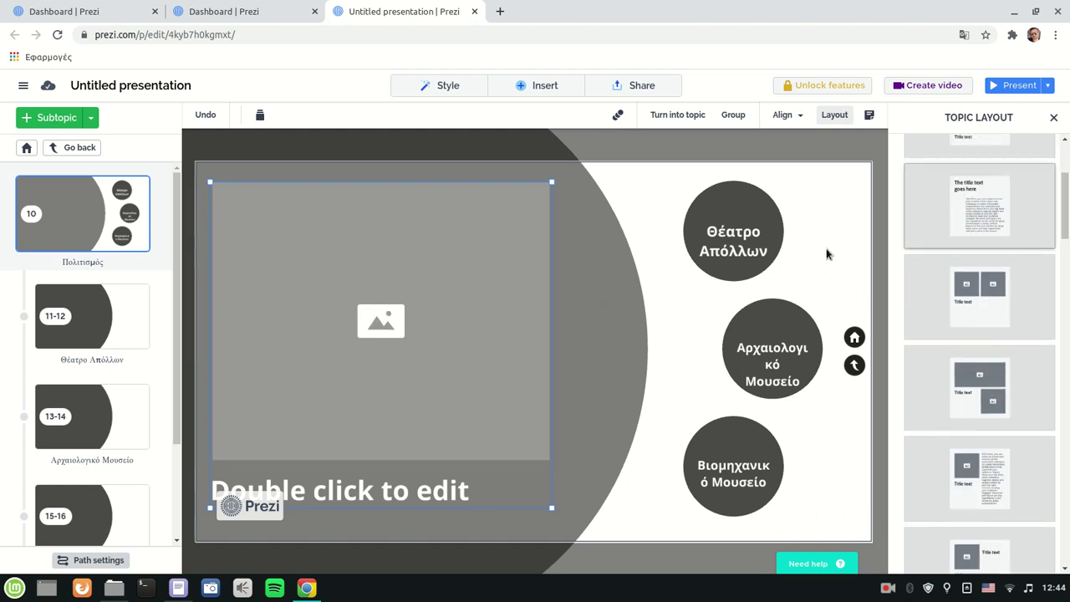
click(634, 222)
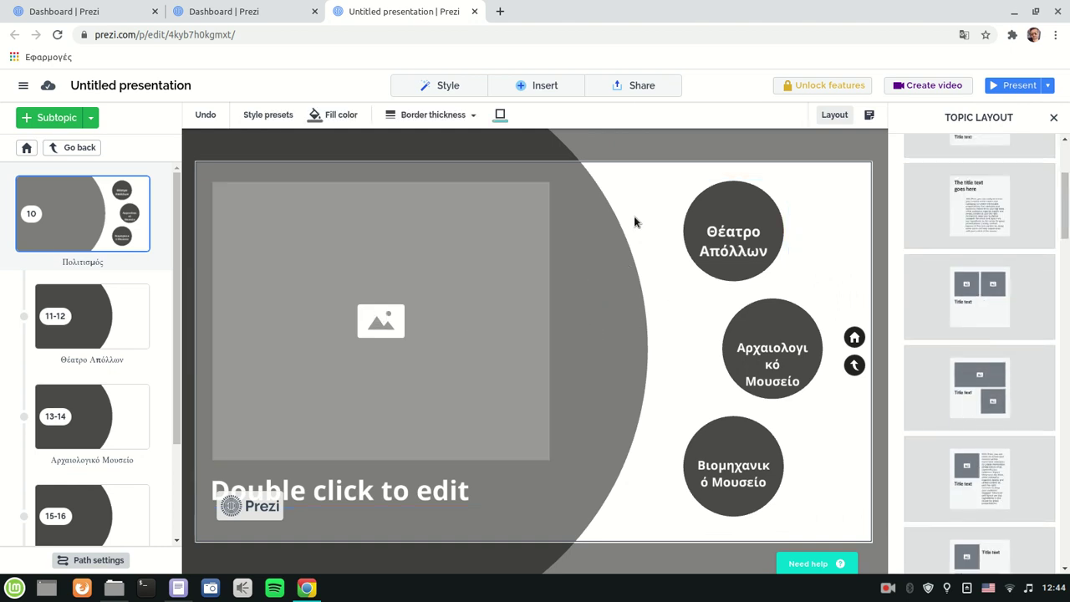
click(1054, 119)
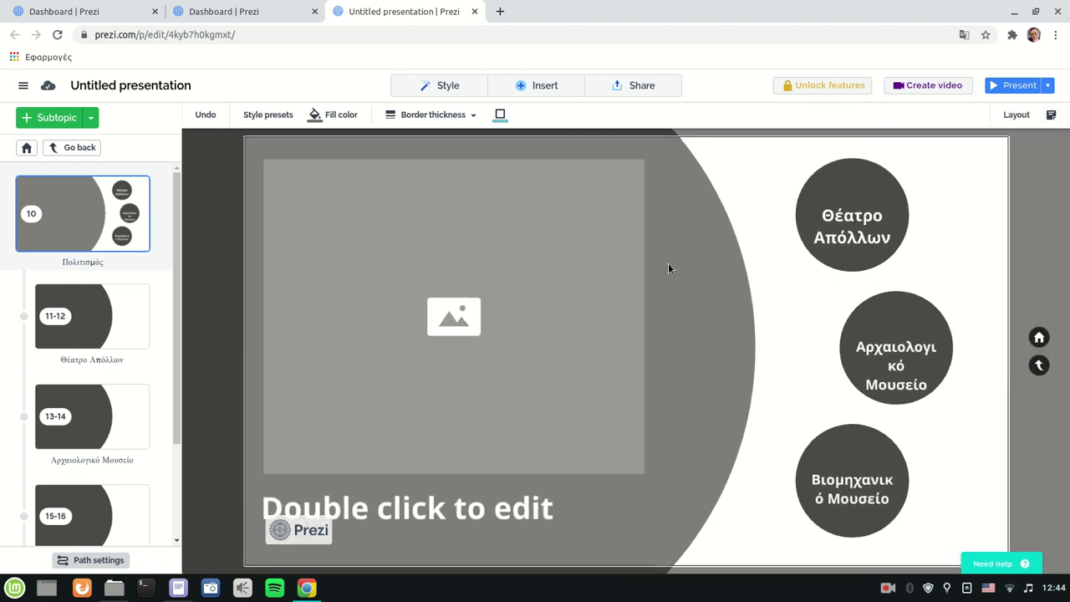
Step: Try several subtopic arrangements for Πολιτισμός, ending with the full central circle and its subtopics arced along the right side
click(1014, 115)
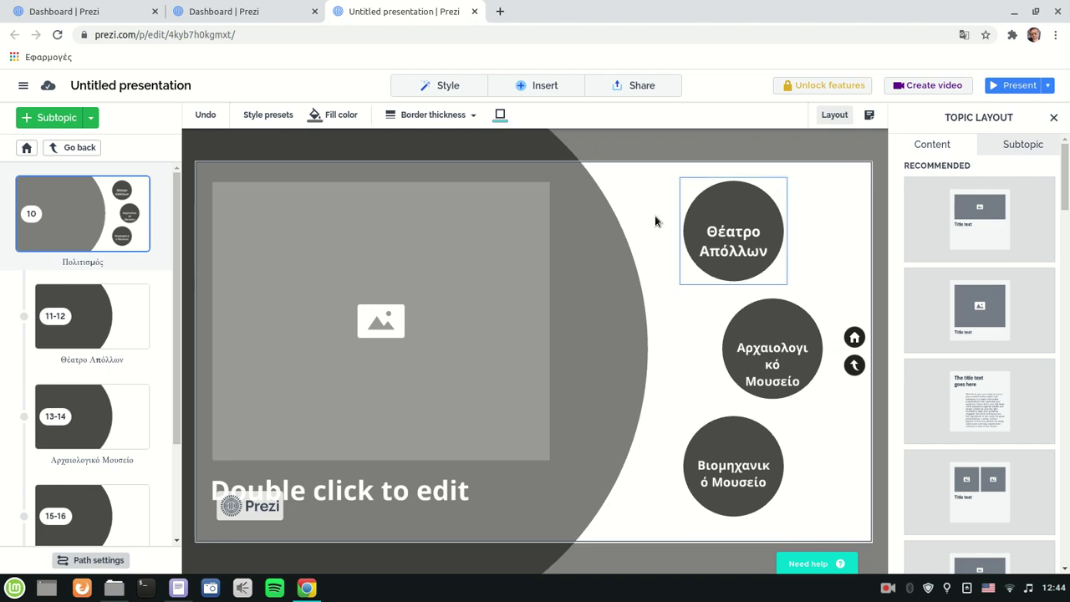
click(1019, 144)
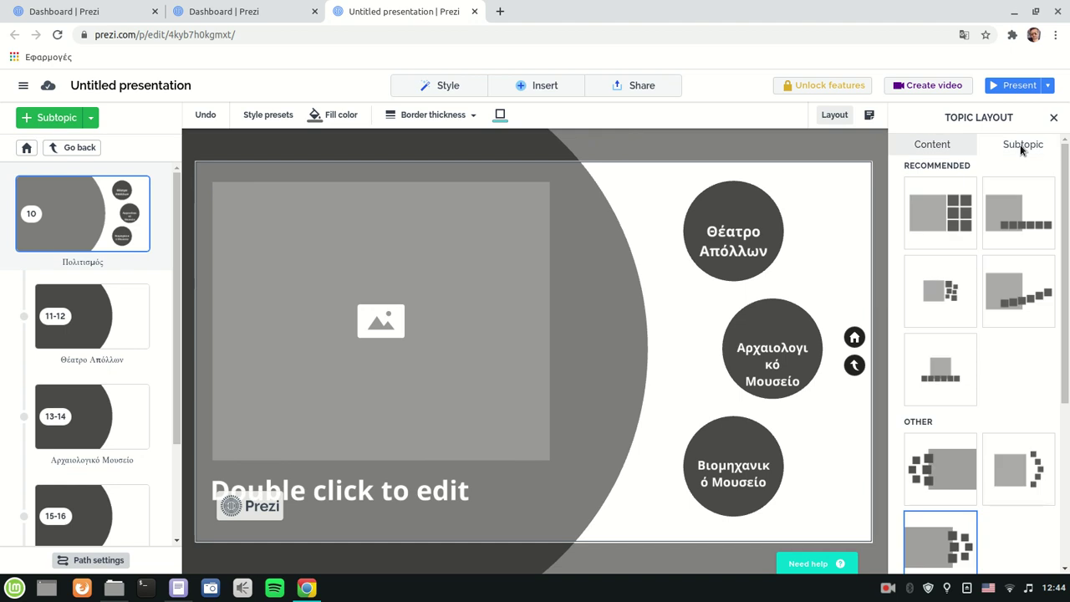
click(951, 221)
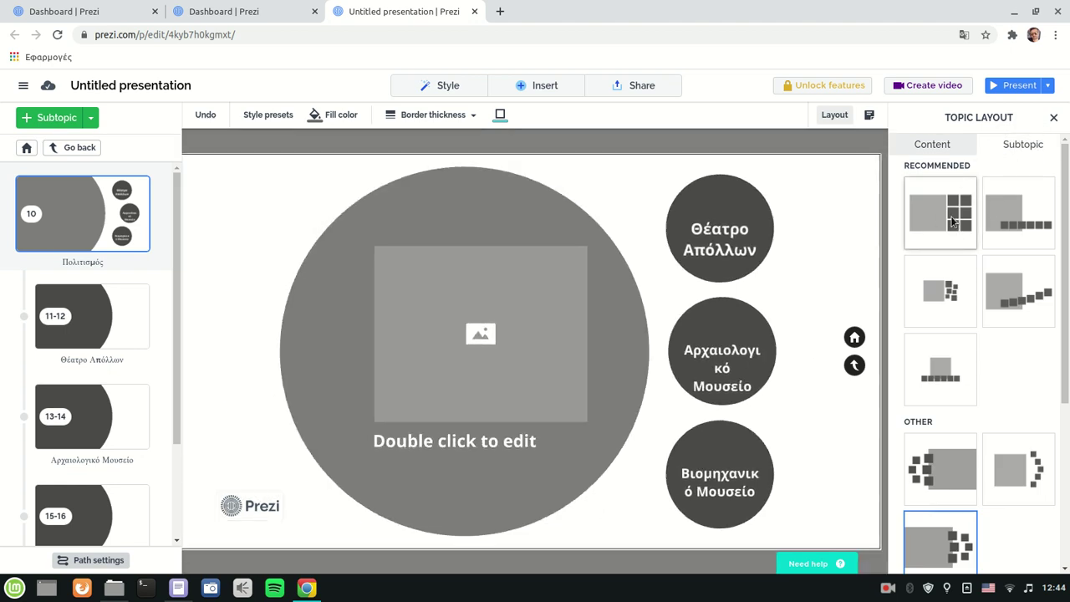
click(950, 292)
scroll(979, 280, down, 3)
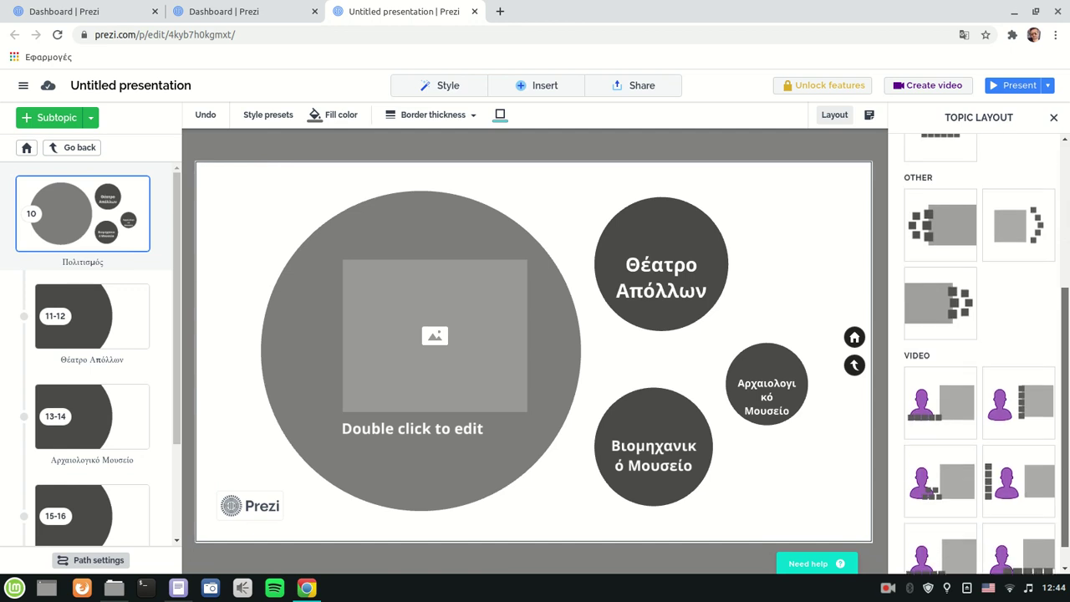
click(928, 209)
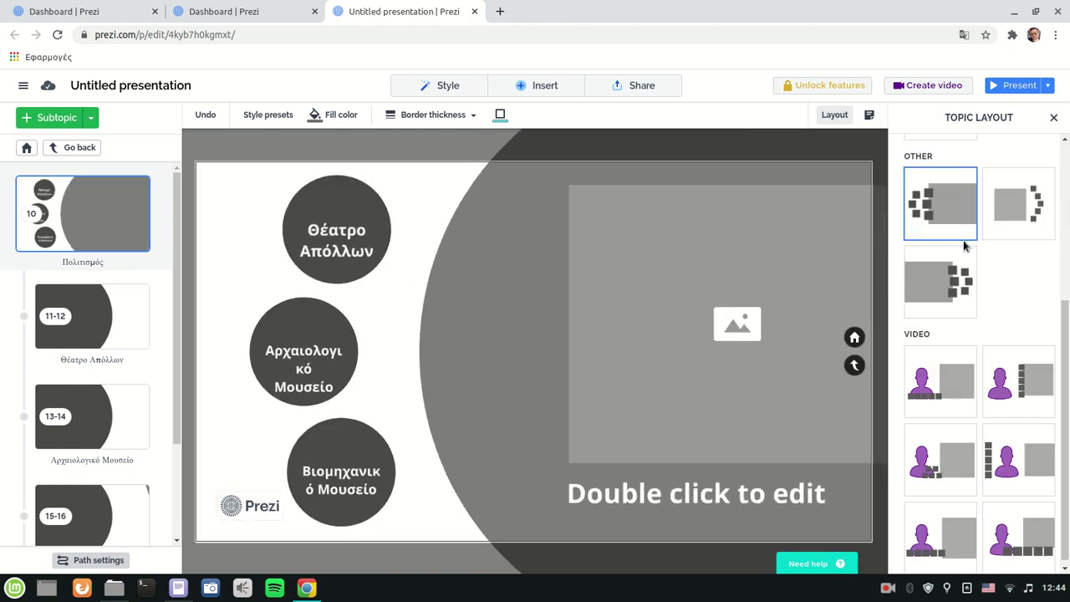
click(1034, 207)
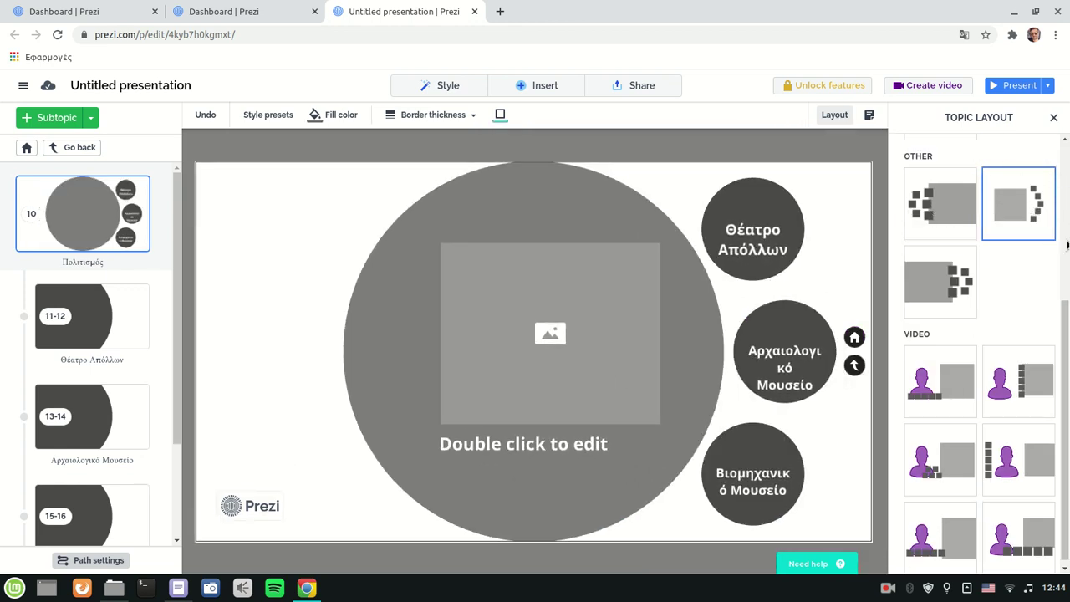
Step: Move the Θέατρο Απόλλων and Βιομηχανικό Μουσείο circles outward, away from the large central circle
drag(752, 237, 784, 235)
drag(782, 497, 804, 494)
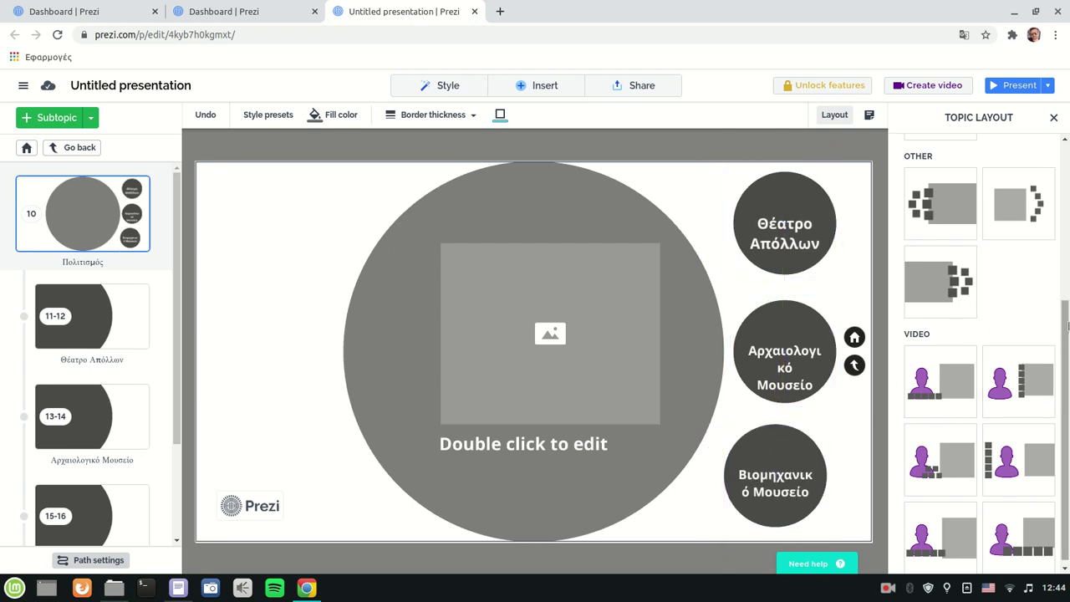
scroll(1067, 326, up, 2)
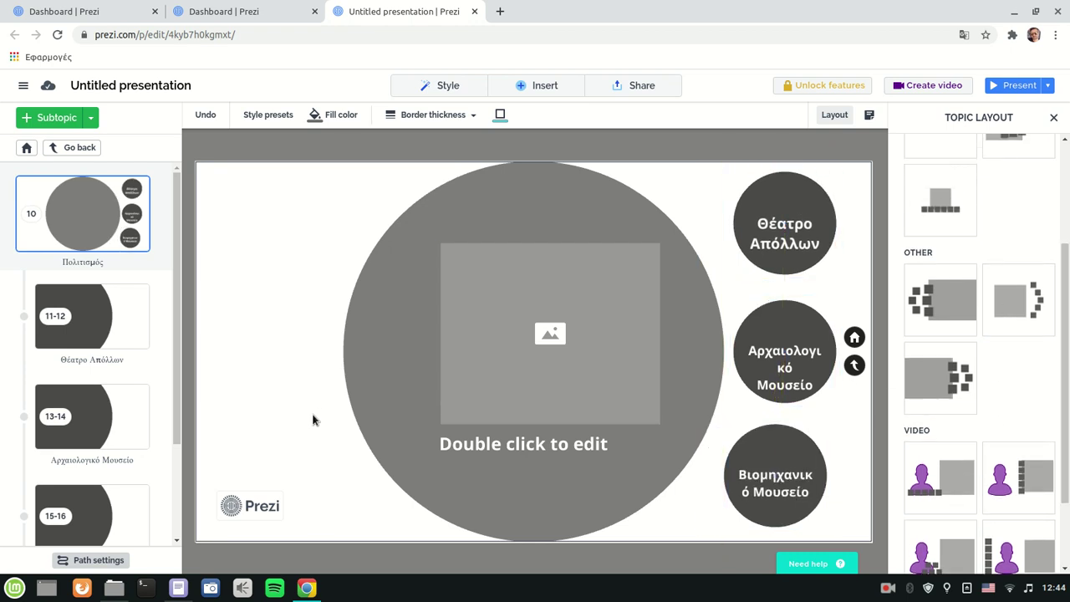
drag(179, 284, 187, 245)
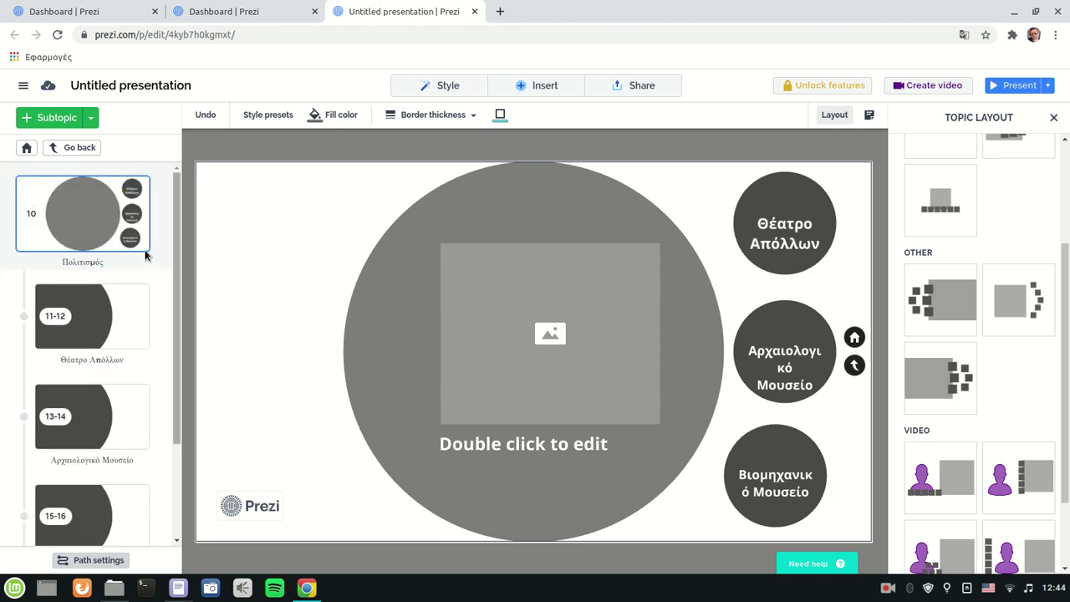
Step: Return to the overview and try several topic shapes for the presentation, ending with the slightly tilted square
click(78, 147)
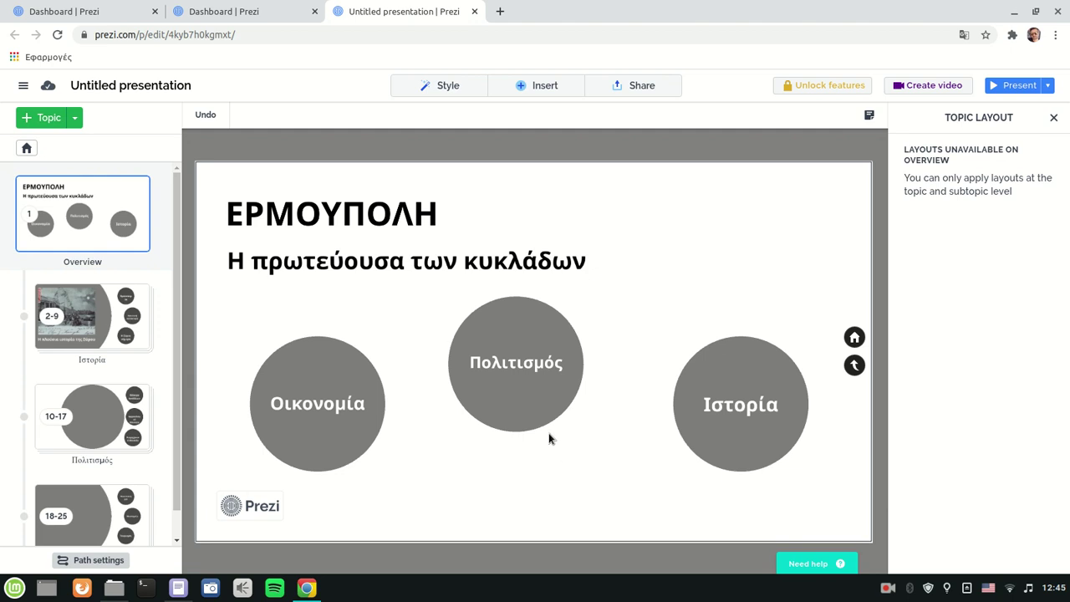
click(436, 90)
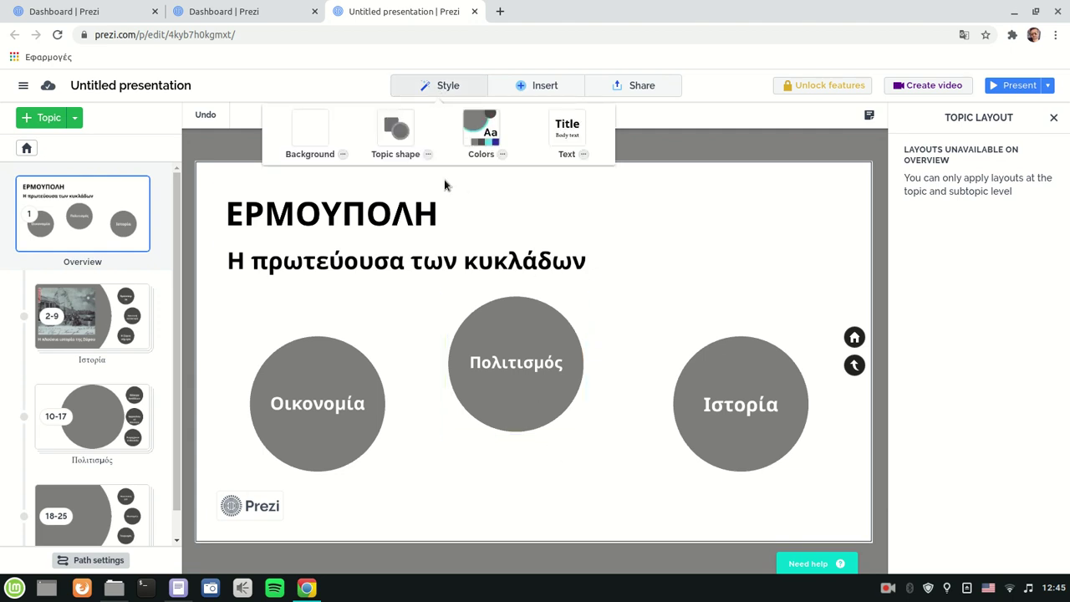
click(397, 132)
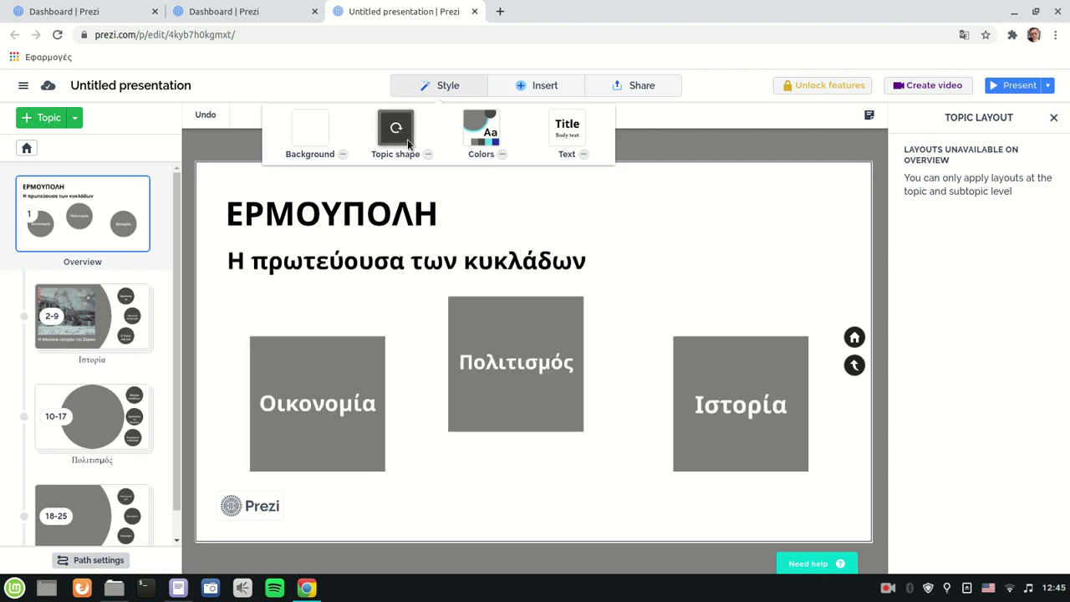
click(427, 156)
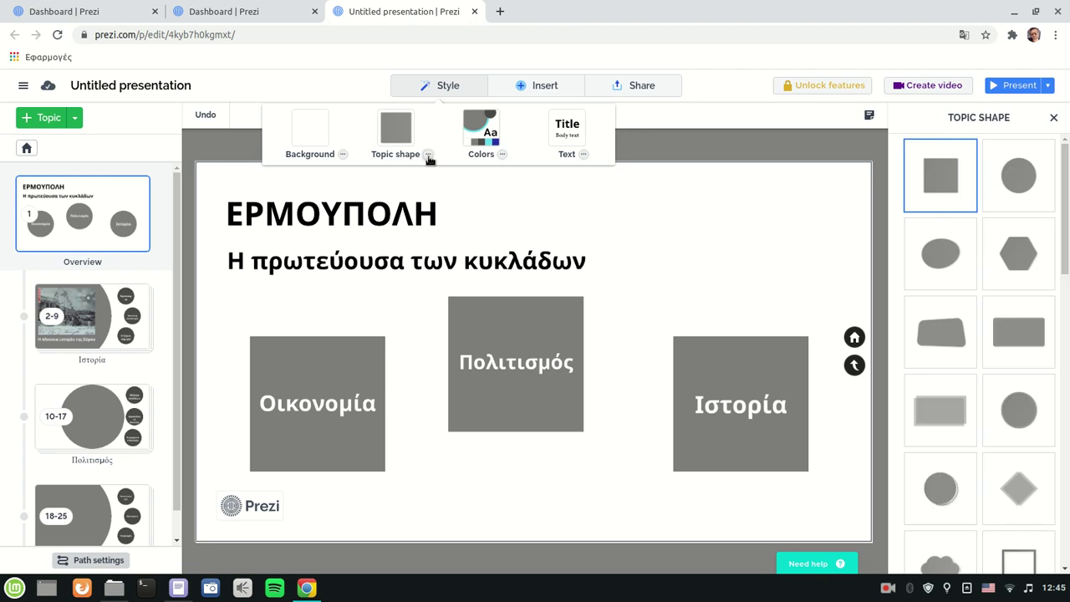
click(953, 342)
scroll(941, 234, down, 5)
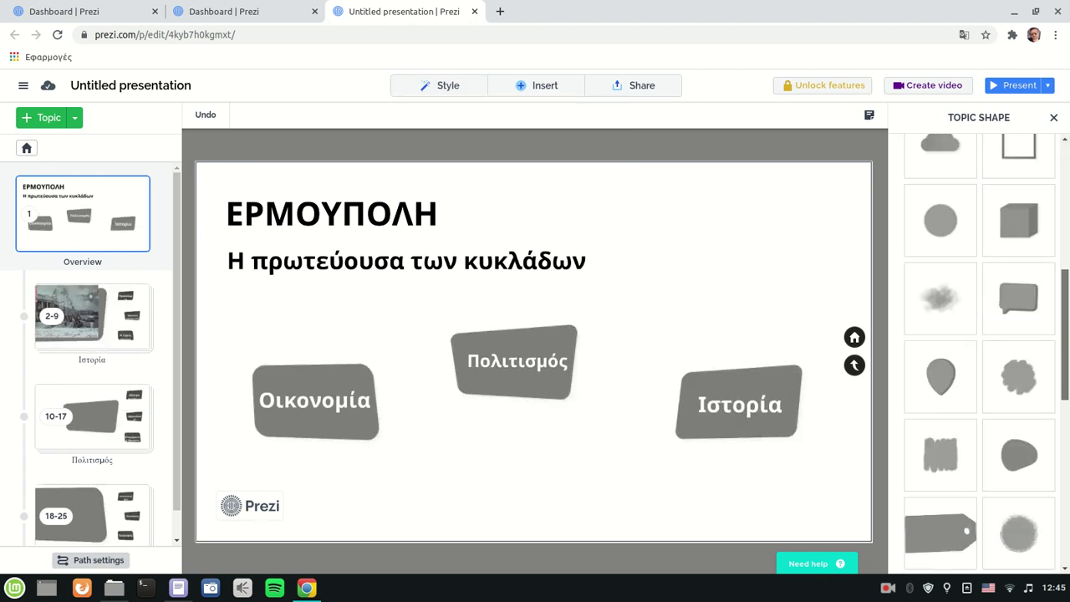
click(941, 232)
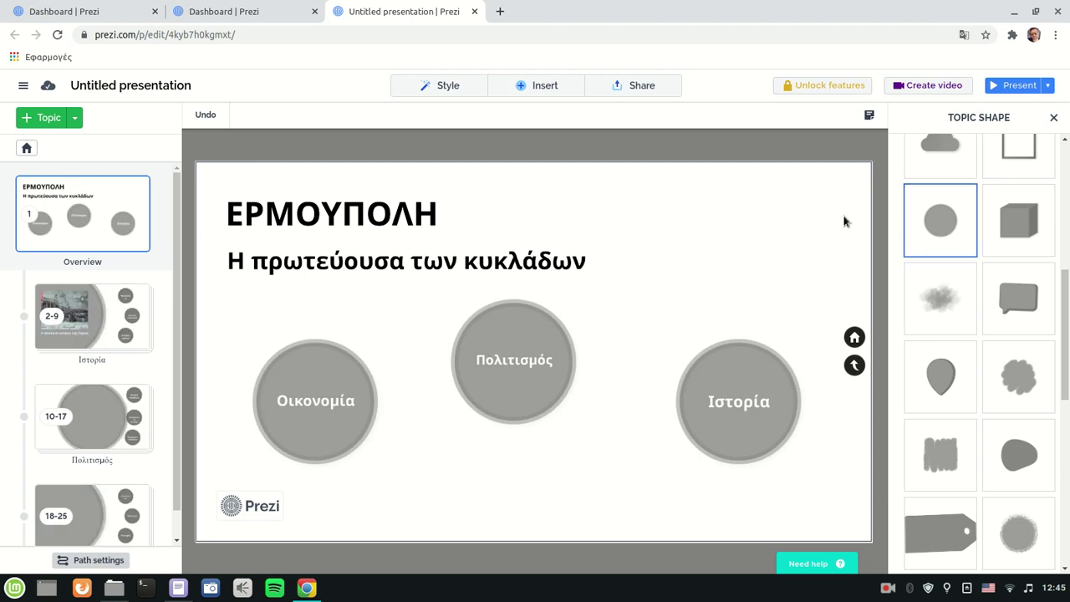
click(949, 395)
scroll(953, 368, down, 4)
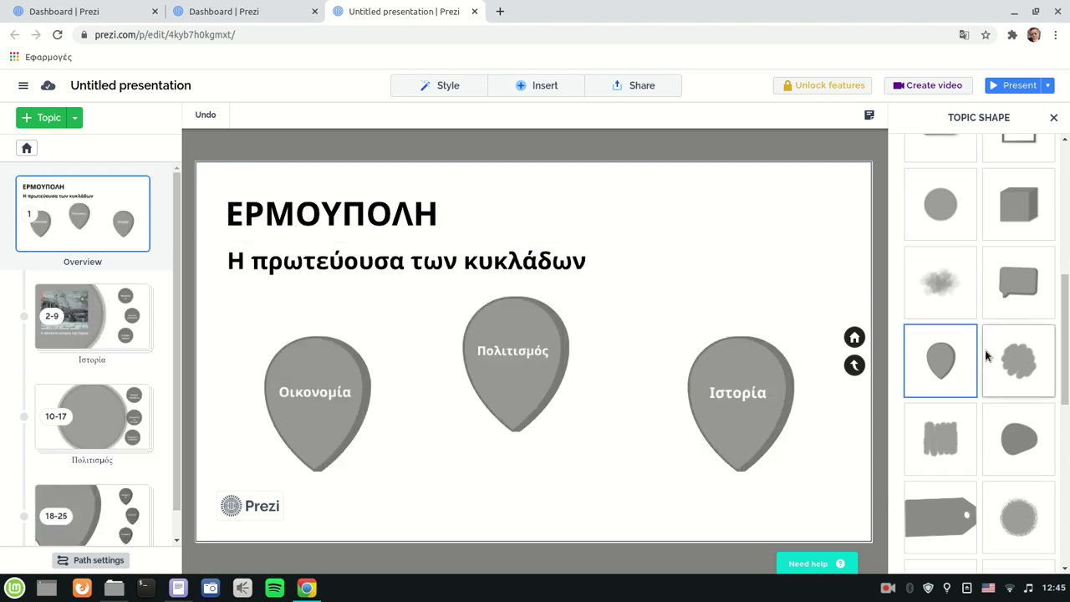
click(942, 340)
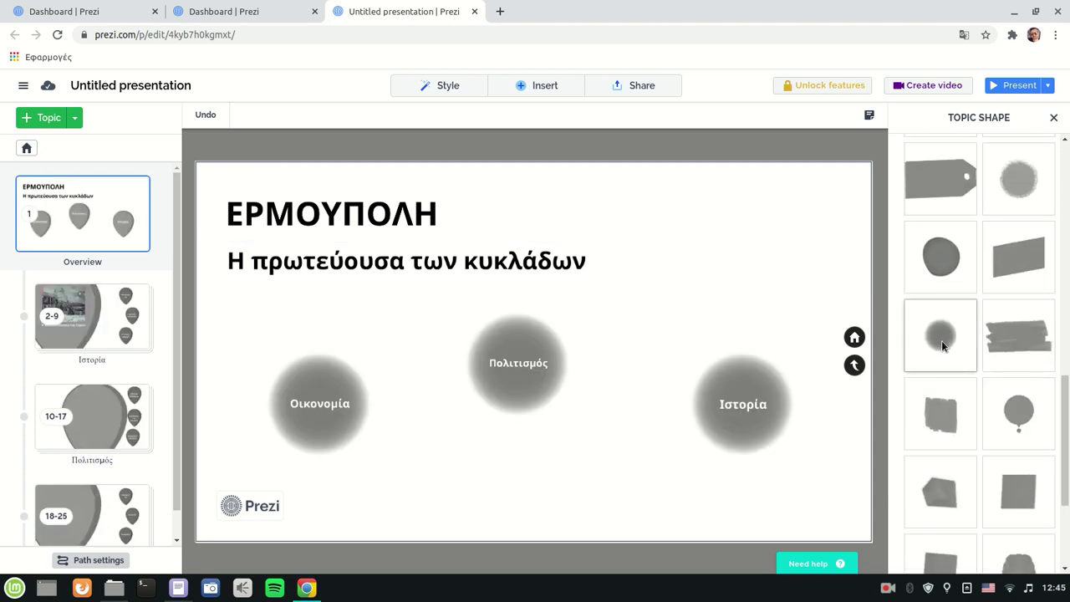
scroll(953, 367, down, 2)
scroll(954, 378, down, 1)
click(954, 378)
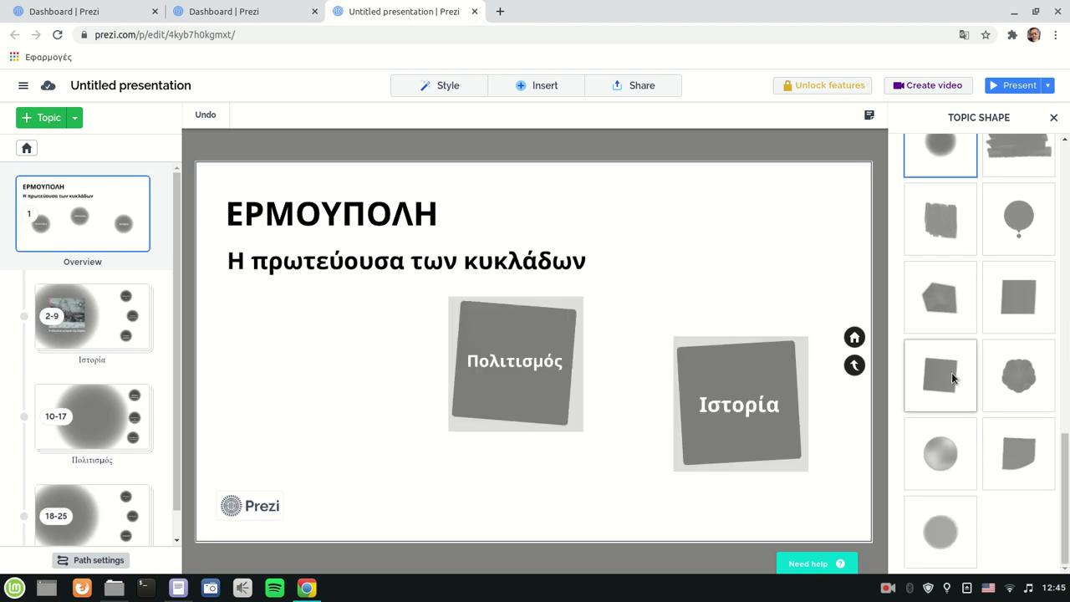
Step: Try several default colour palettes, ending with the pale yellow one with dark green topics and brown subtopics
click(453, 88)
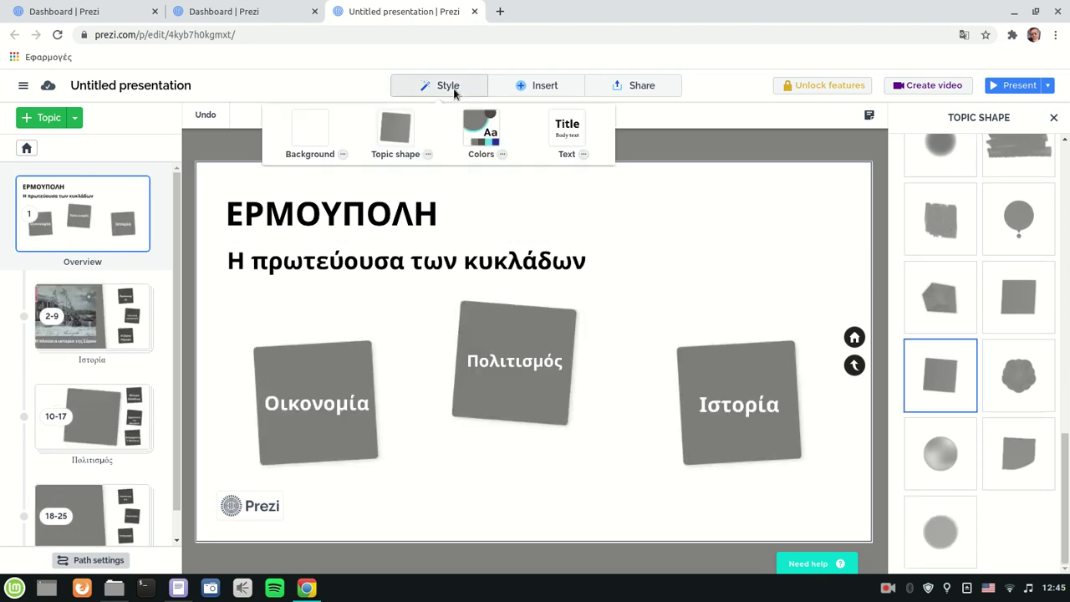
click(502, 157)
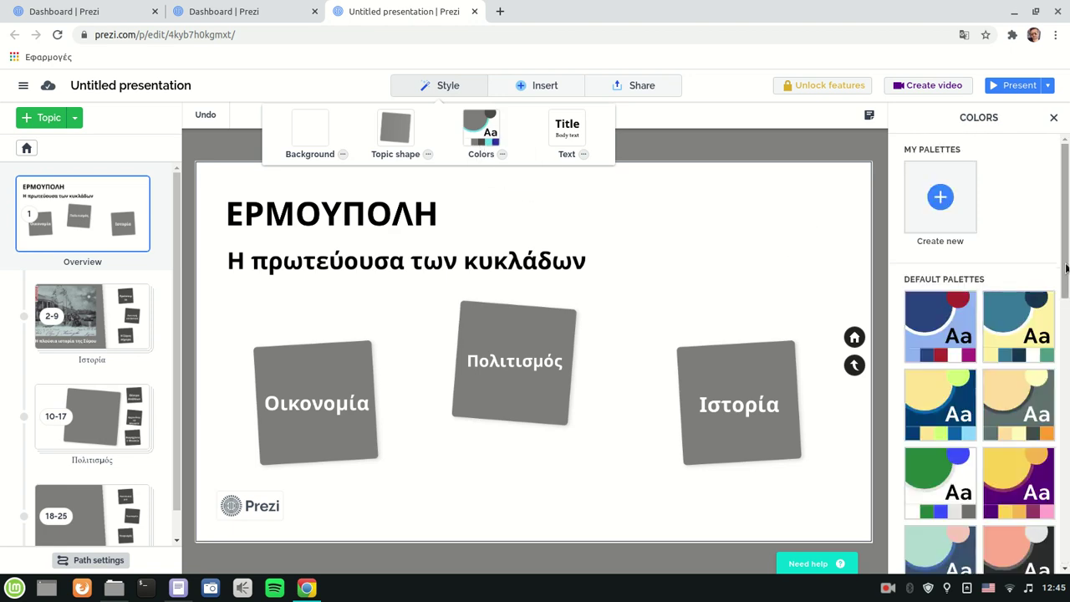
scroll(978, 351, down, 3)
scroll(934, 332, down, 2)
click(934, 250)
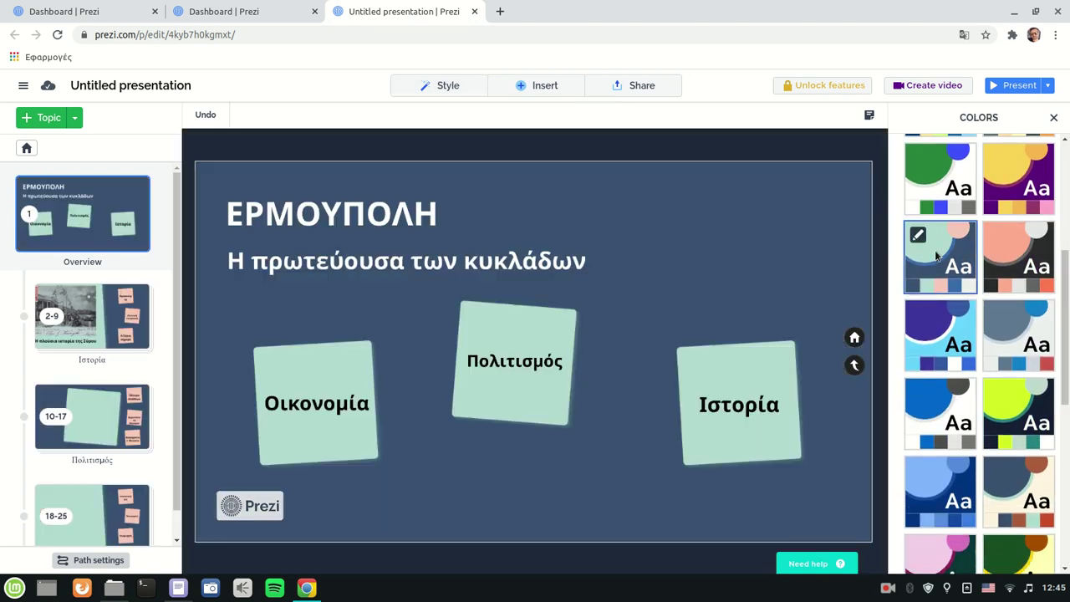
click(953, 407)
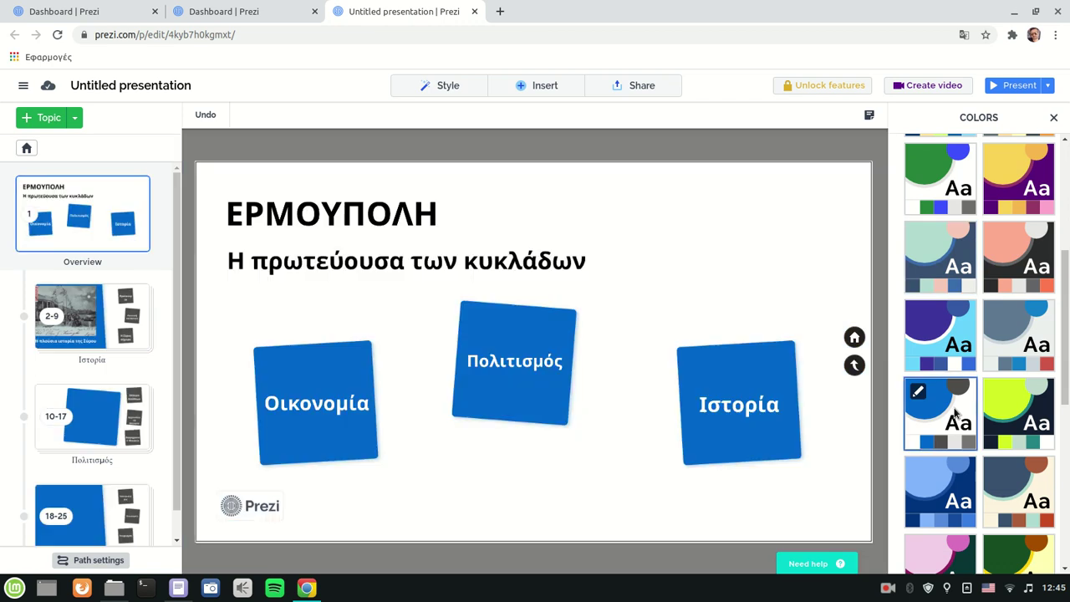
scroll(1018, 402, down, 2)
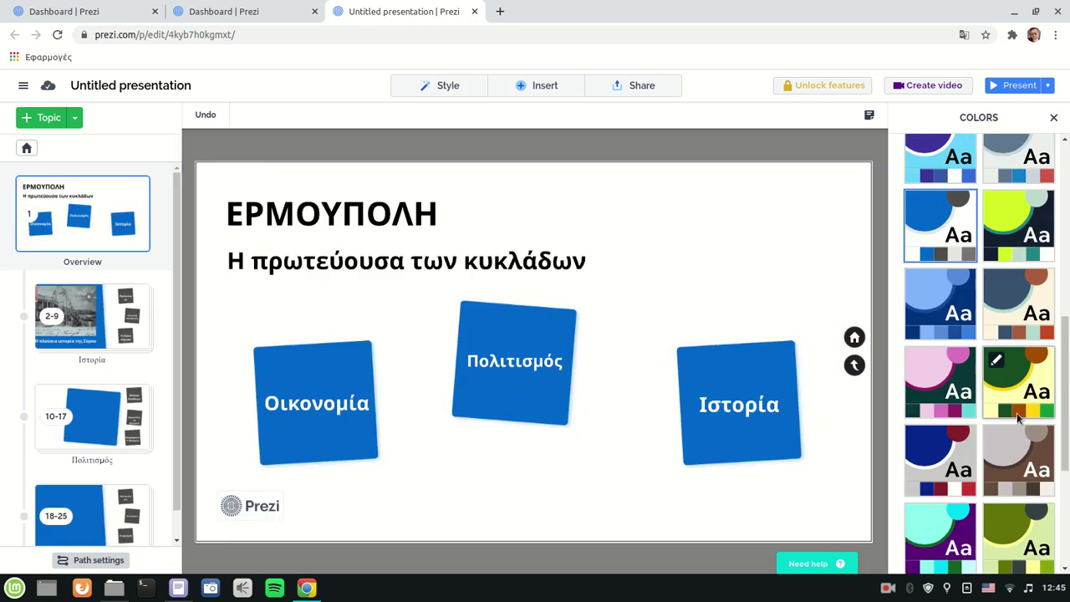
click(1017, 396)
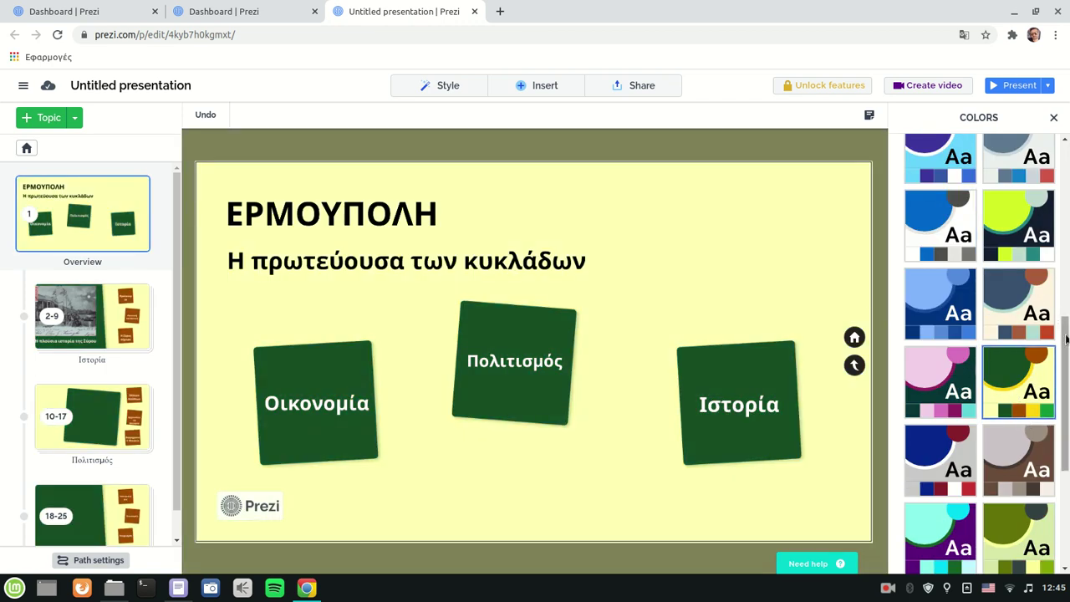
scroll(905, 305, up, 1)
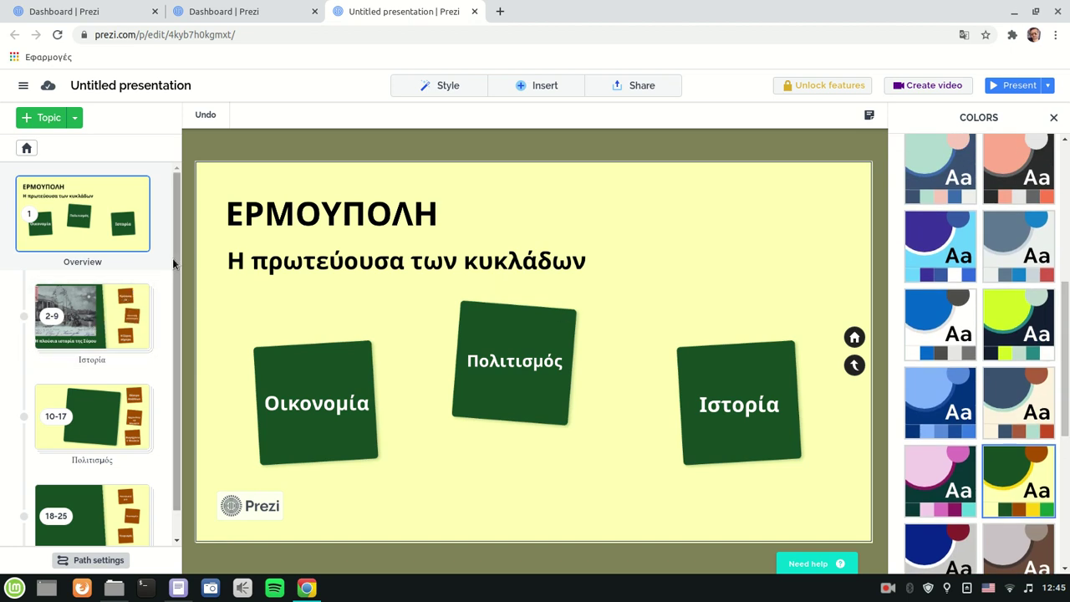
Step: Check the new shapes and colours in the Ιστορία topic and its Λατινική κατάκτηση subtopic, then return to the overview
click(87, 322)
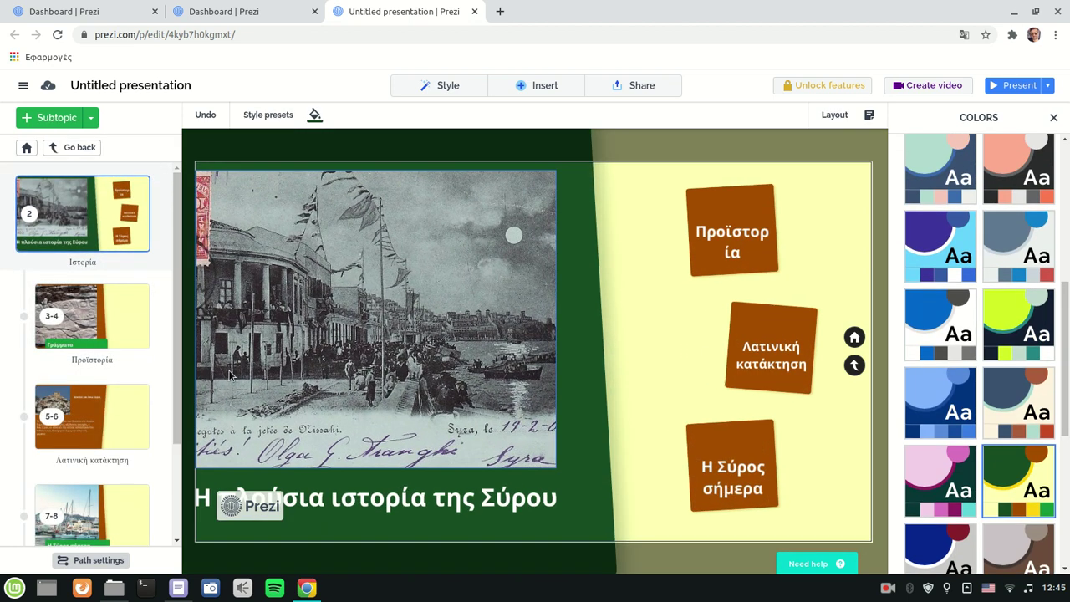
click(118, 420)
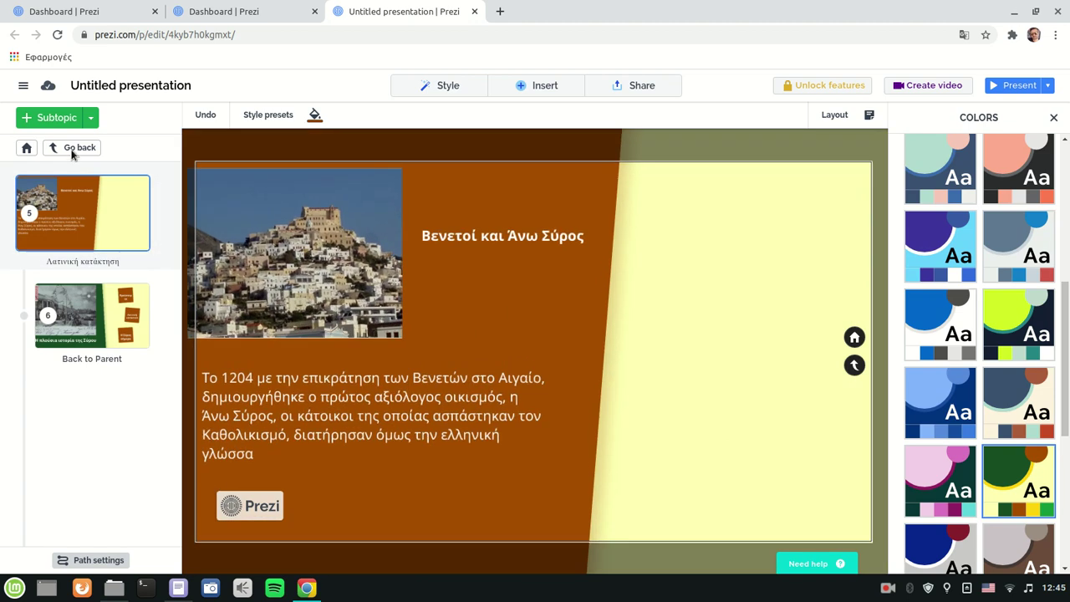
click(74, 147)
click(25, 147)
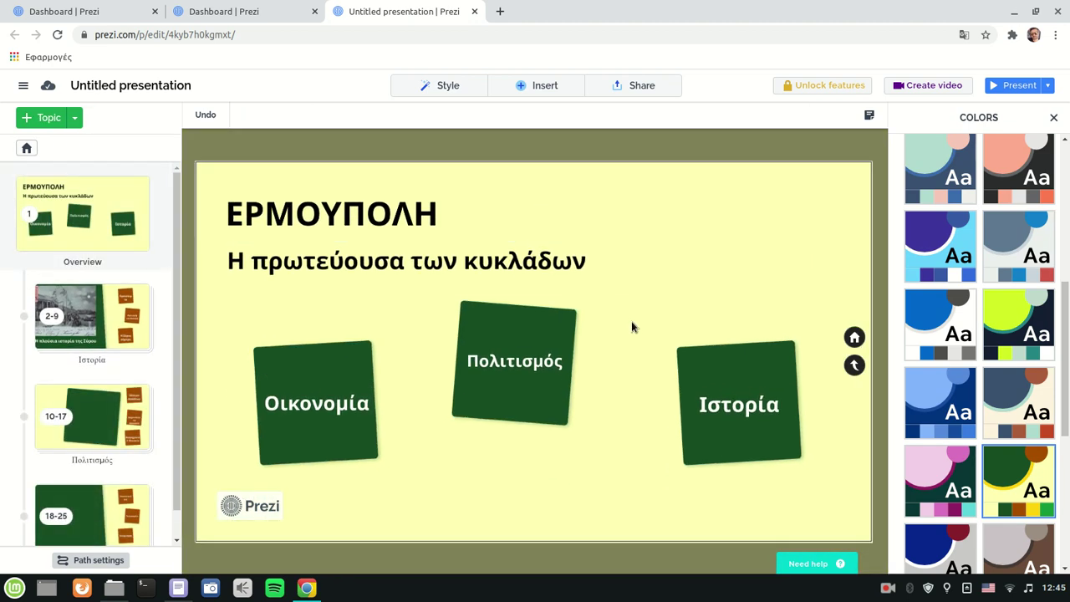
right_click(815, 294)
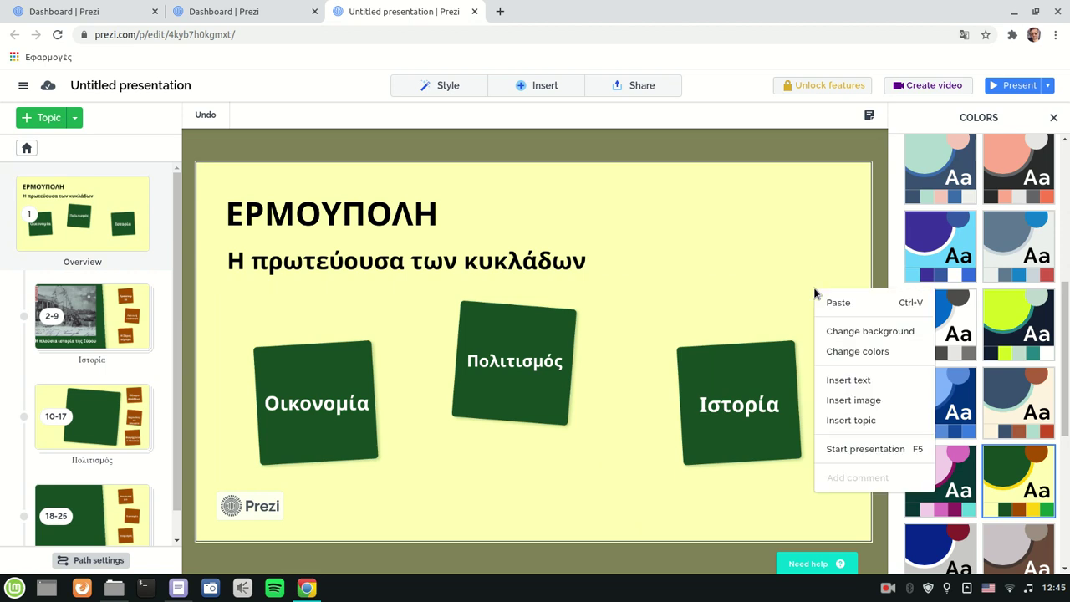
click(808, 249)
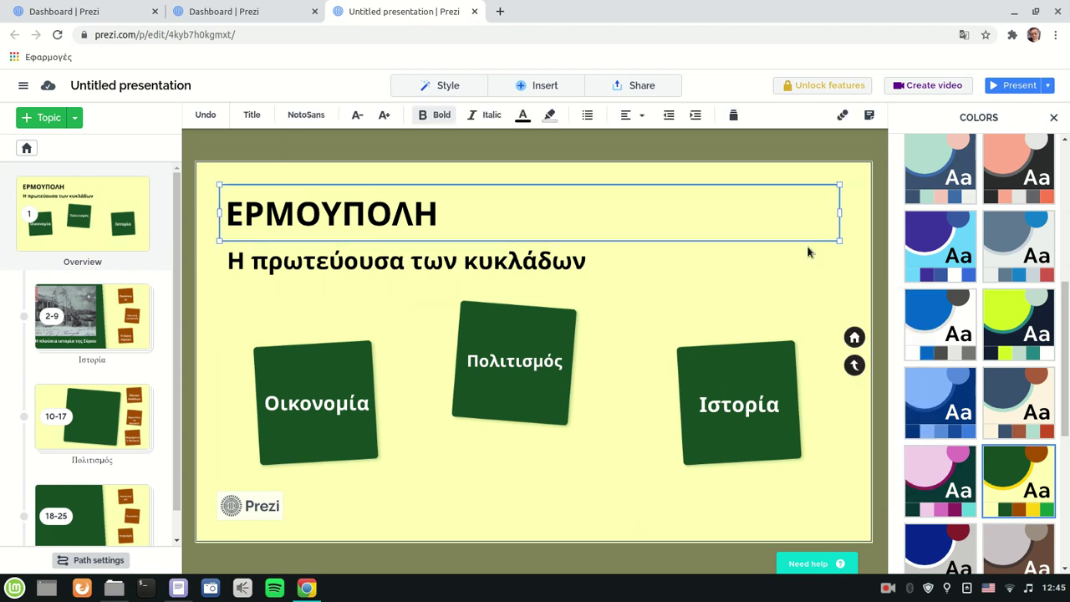
click(754, 280)
click(697, 313)
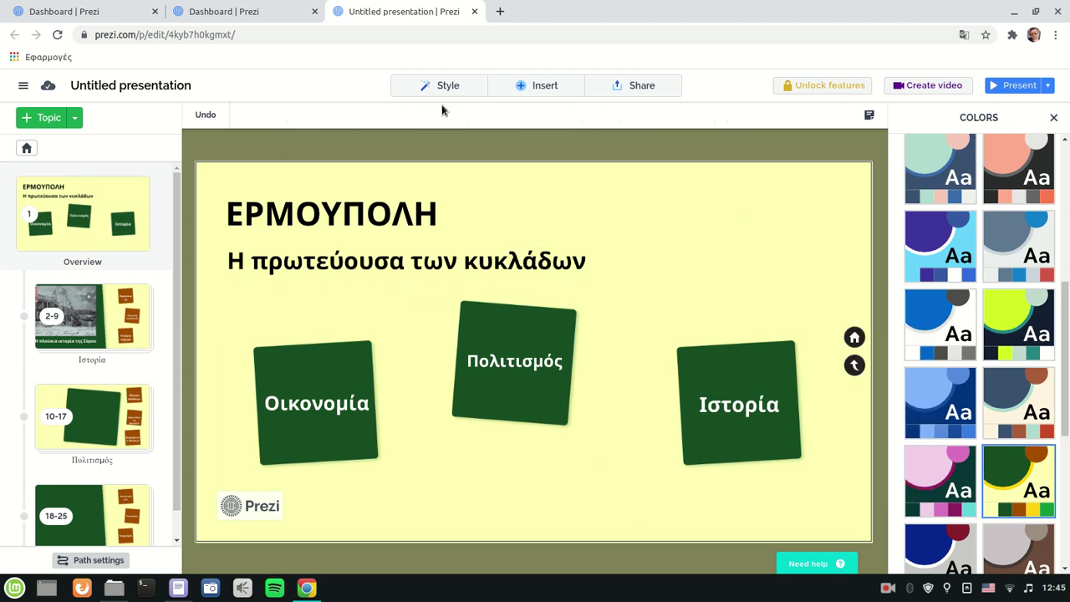
Step: Replace the presentation's background with the uploaded image prezi-0-intro.jpg
click(443, 87)
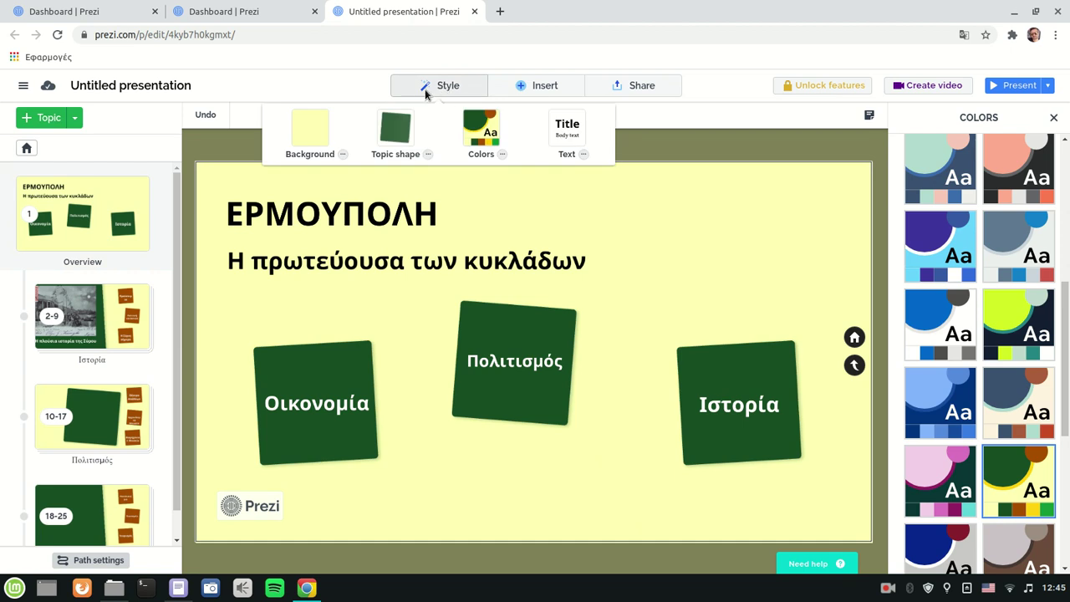
click(343, 157)
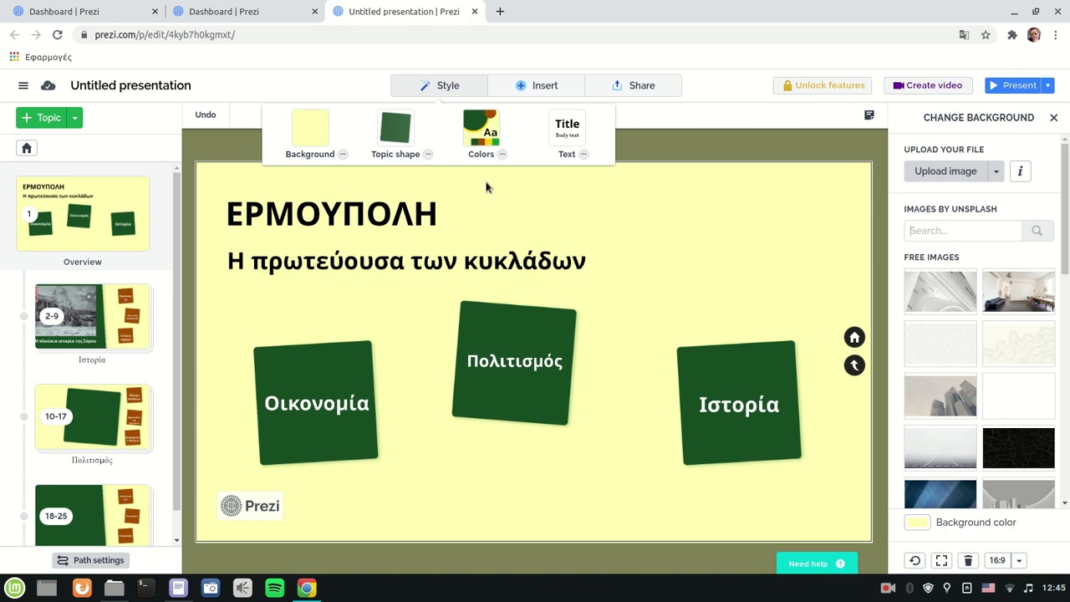
click(942, 172)
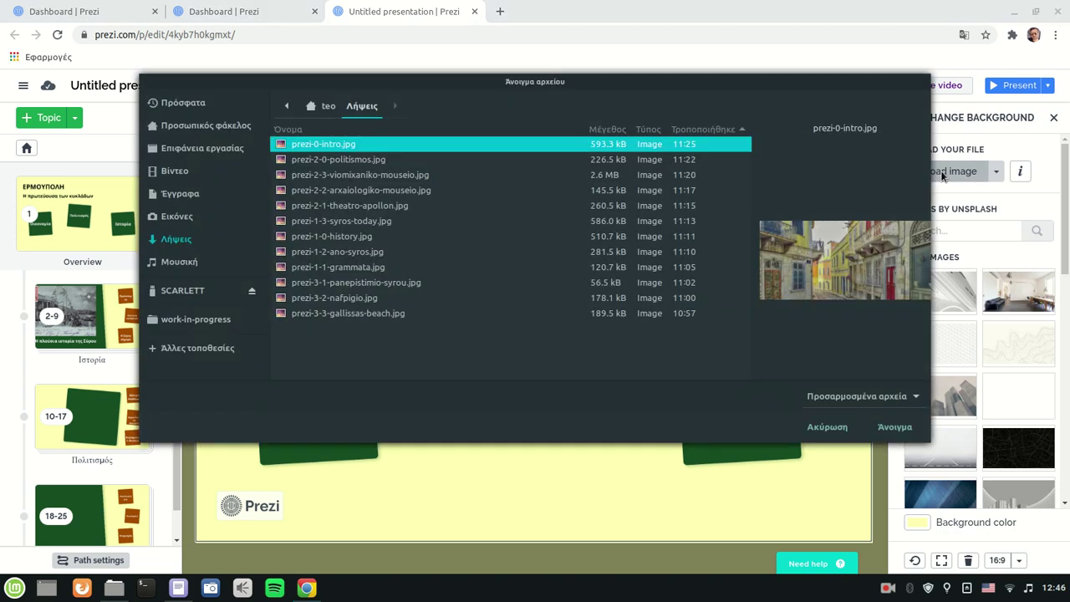
double_click(335, 147)
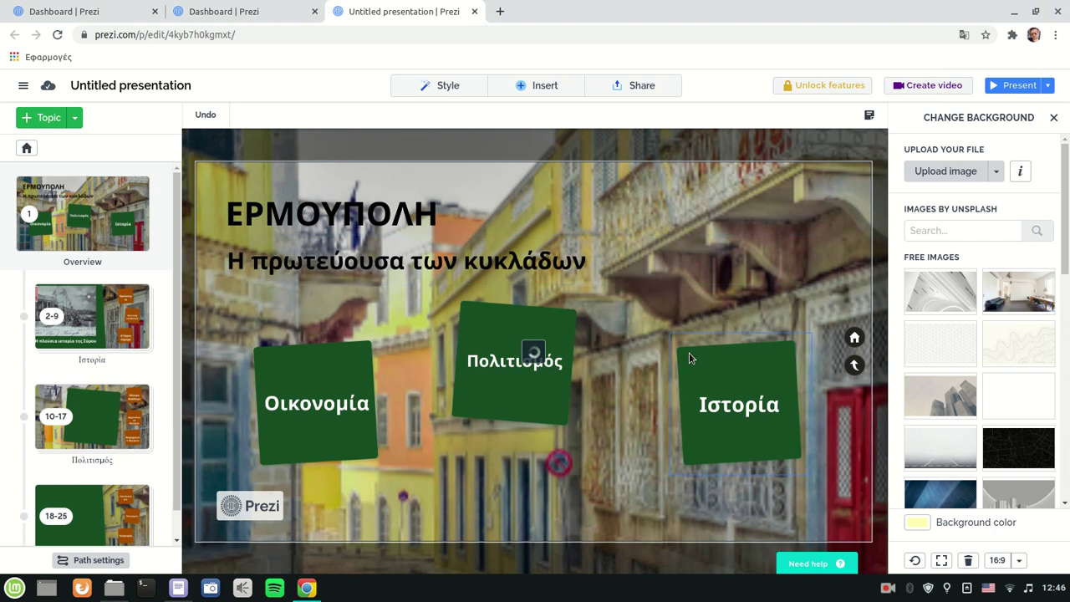
Step: Change the text colour of the ΕΡΜΟΥΠΟΛΗ title to the pale yellow scheme colour
click(337, 220)
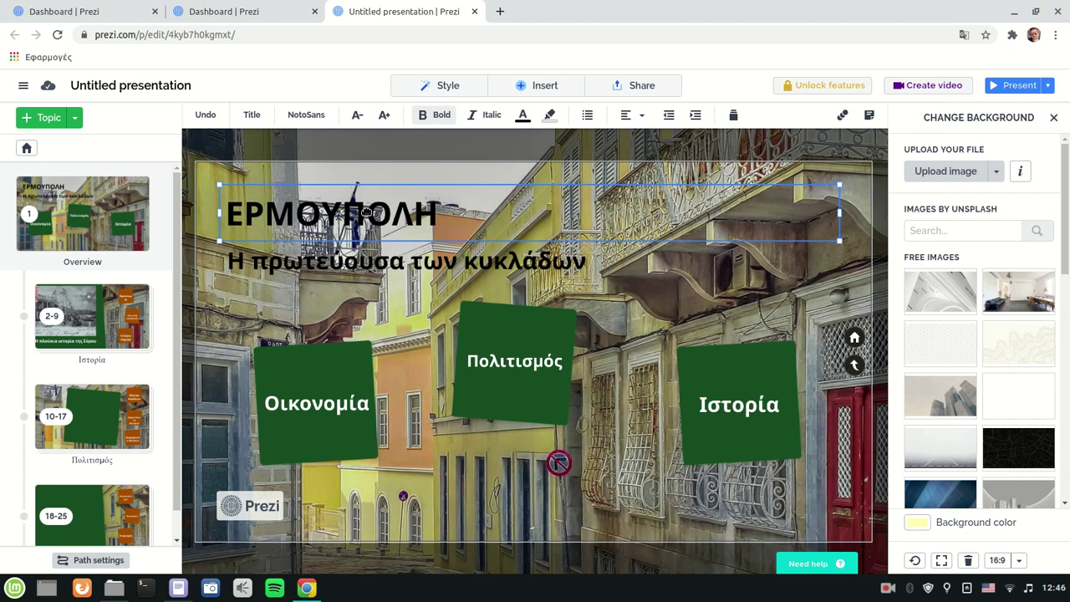
click(523, 117)
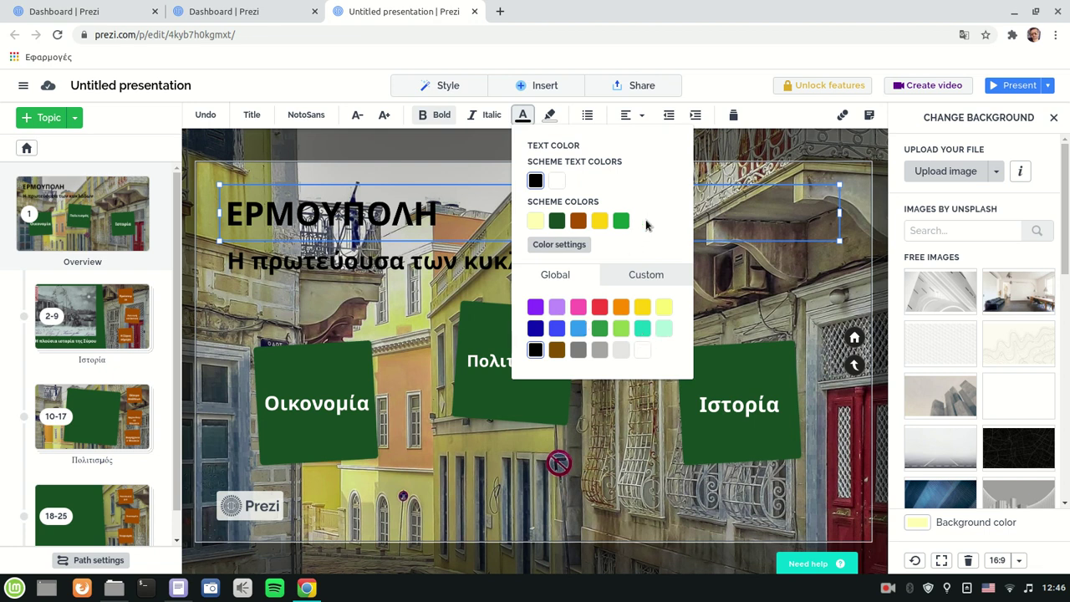
click(536, 221)
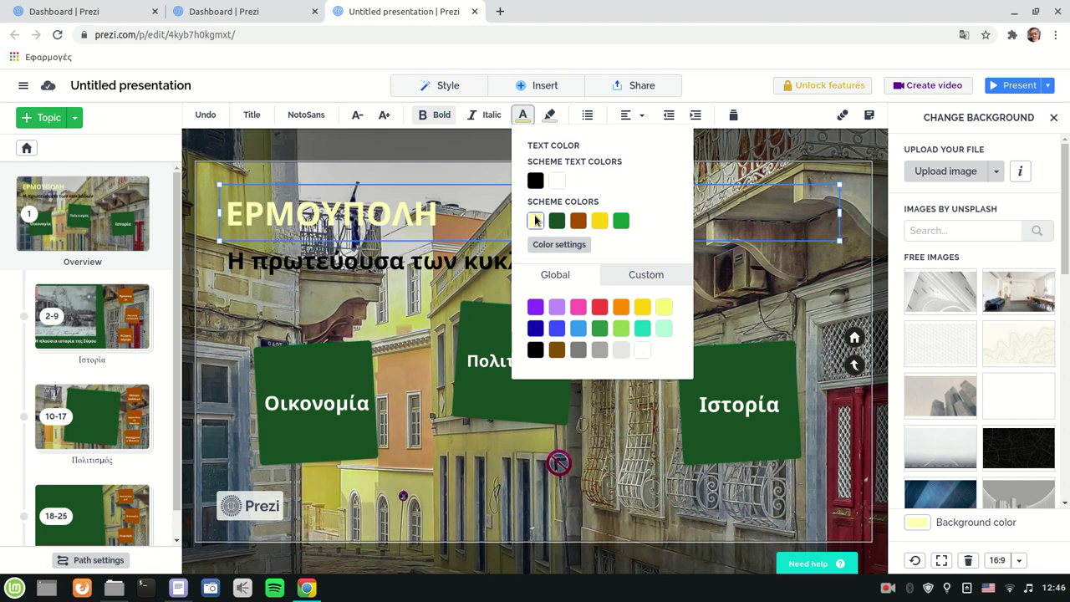
click(460, 210)
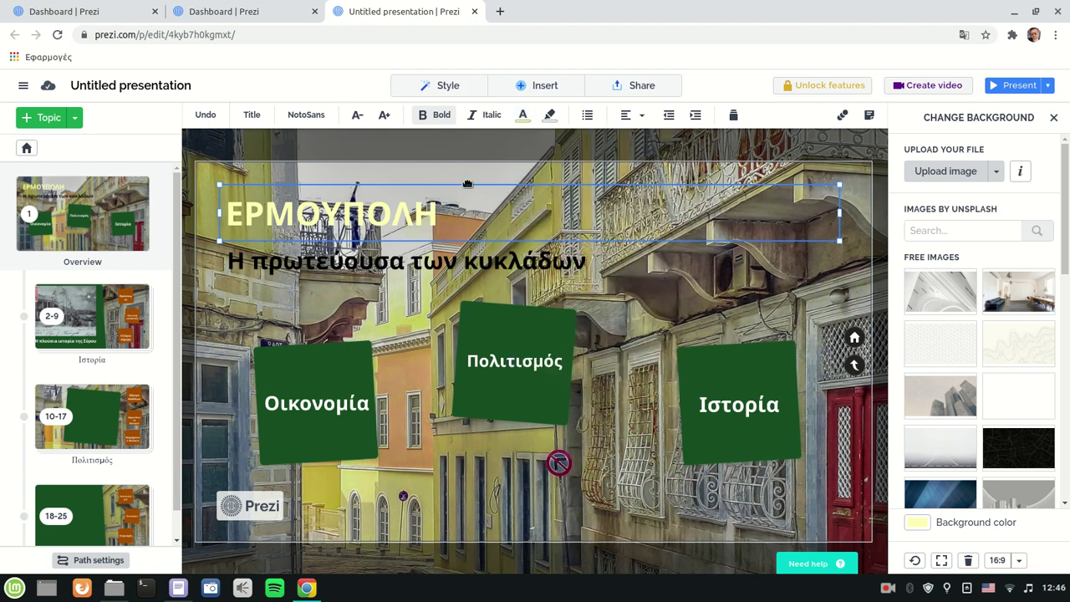
Step: Give the ΕΡΜΟΥΠΟΛΗ title a light grey background colour and lower its opacity to a little over half
click(550, 116)
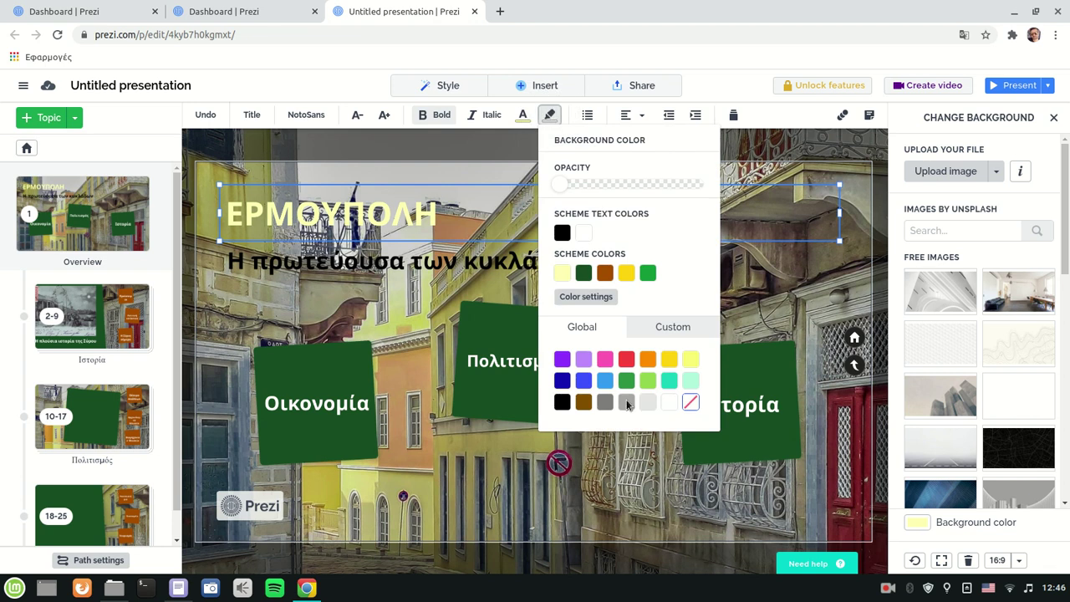
click(626, 403)
drag(697, 187, 684, 189)
drag(651, 190, 644, 191)
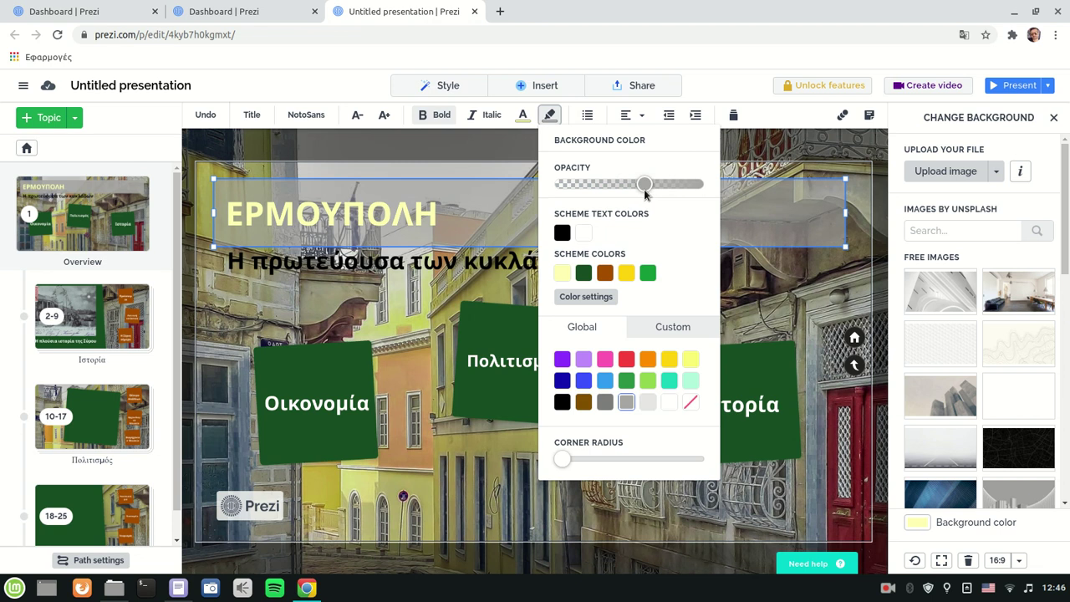
click(409, 303)
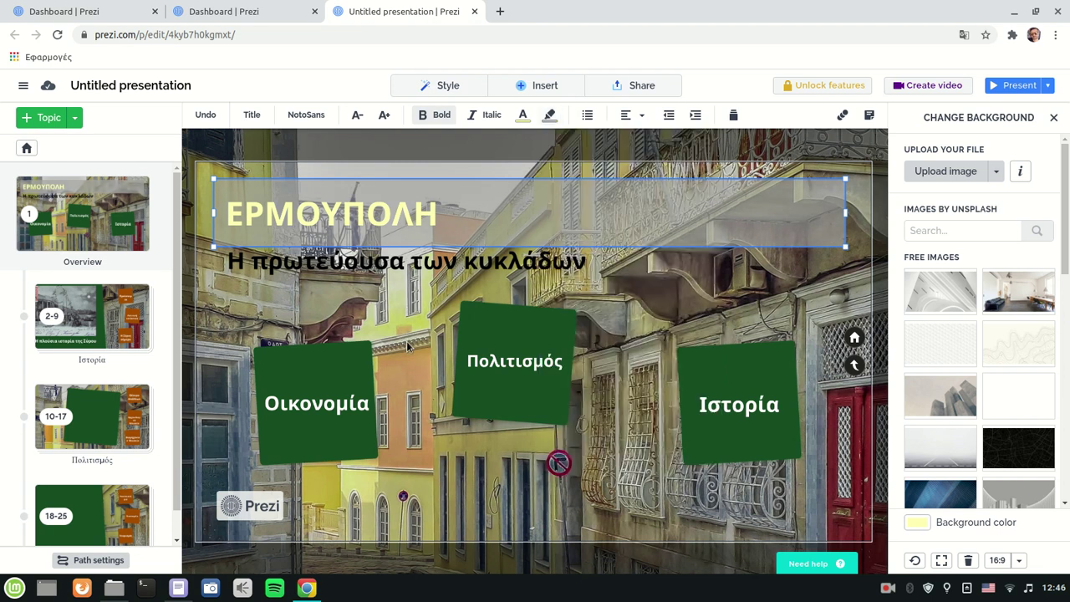
Step: Look over the presentation's style options and close the background settings
scroll(410, 401, up, 2)
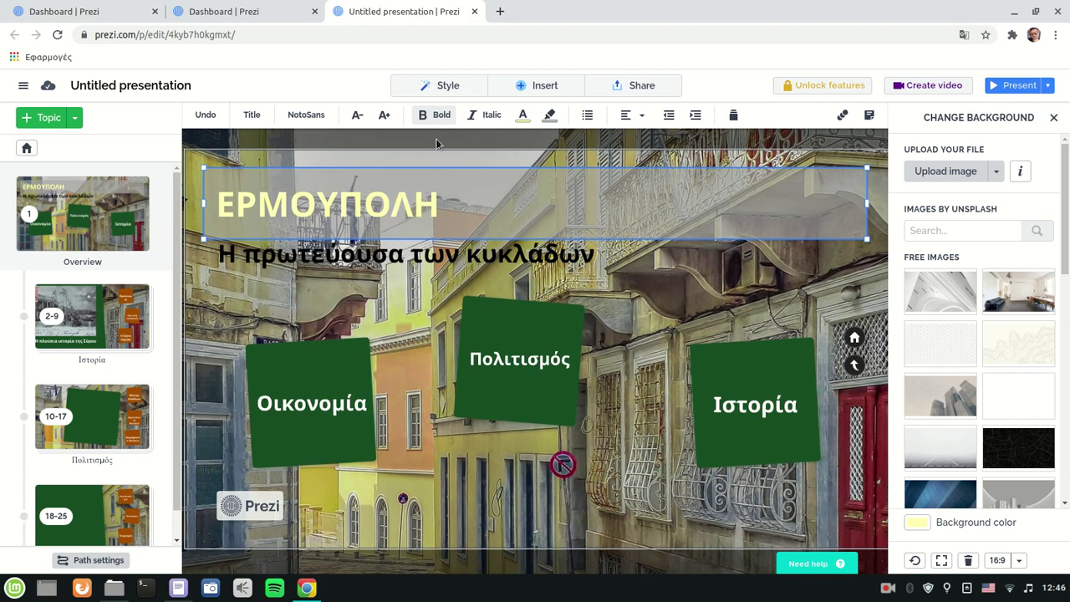
click(456, 87)
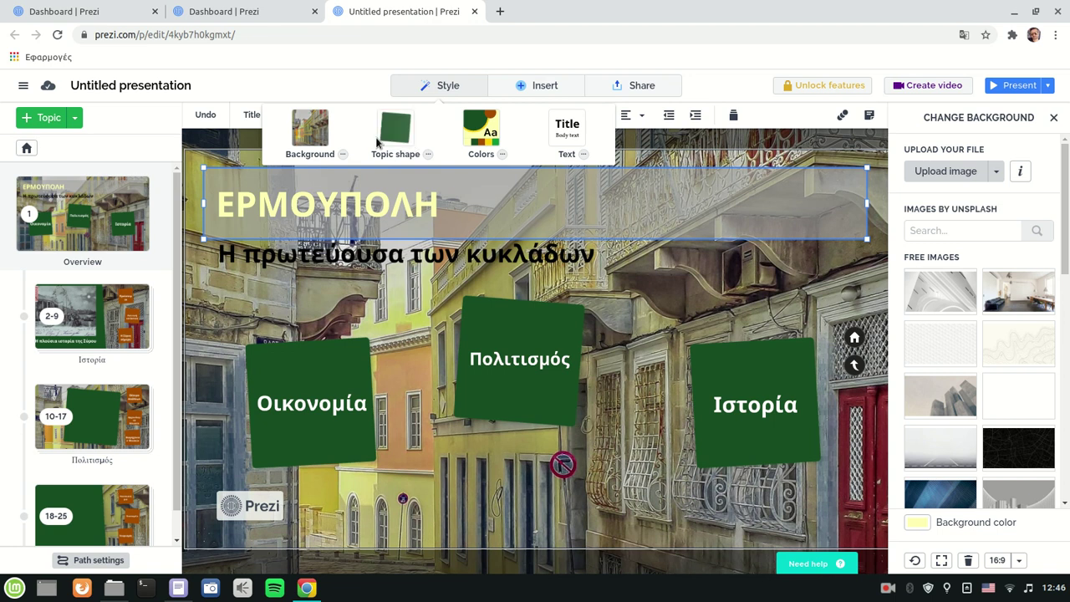
click(359, 328)
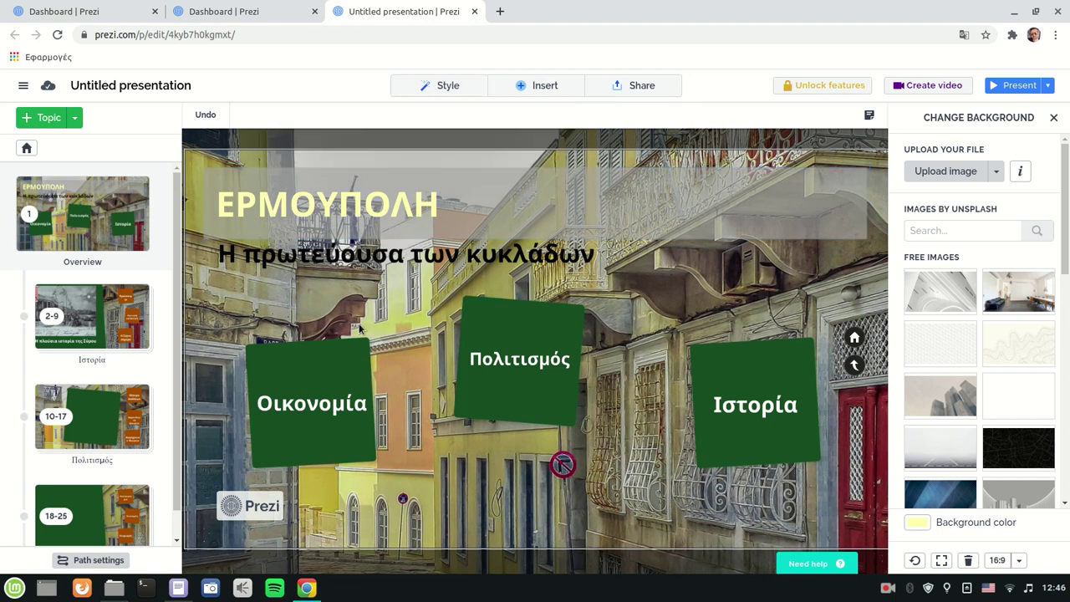
click(490, 321)
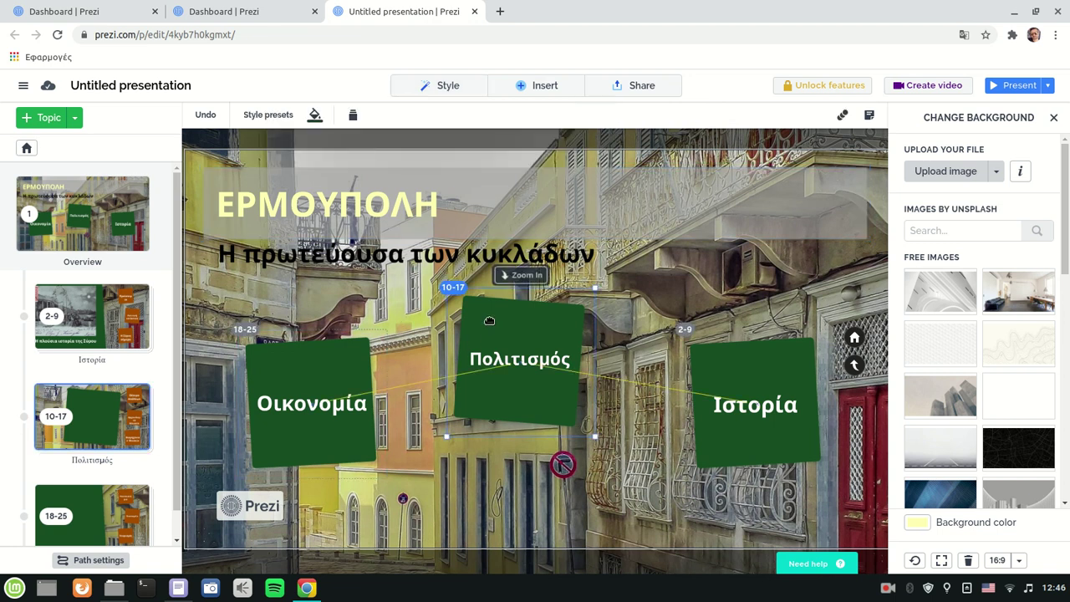
click(1052, 117)
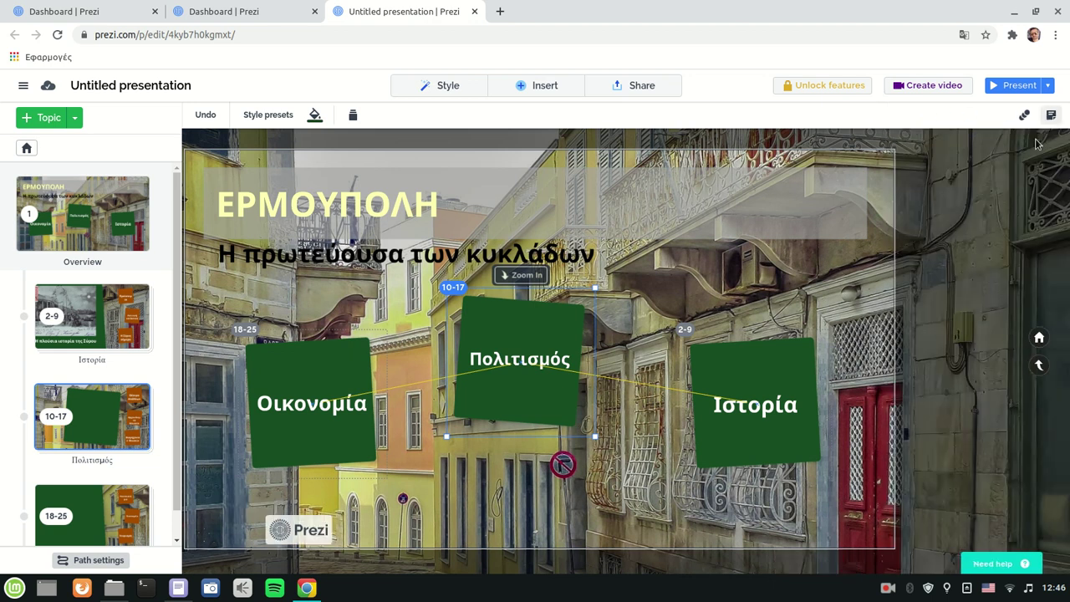
Step: Enter the Πολιτισμός topic, examine its content and subtopic layout choices, and return to the overview
click(517, 330)
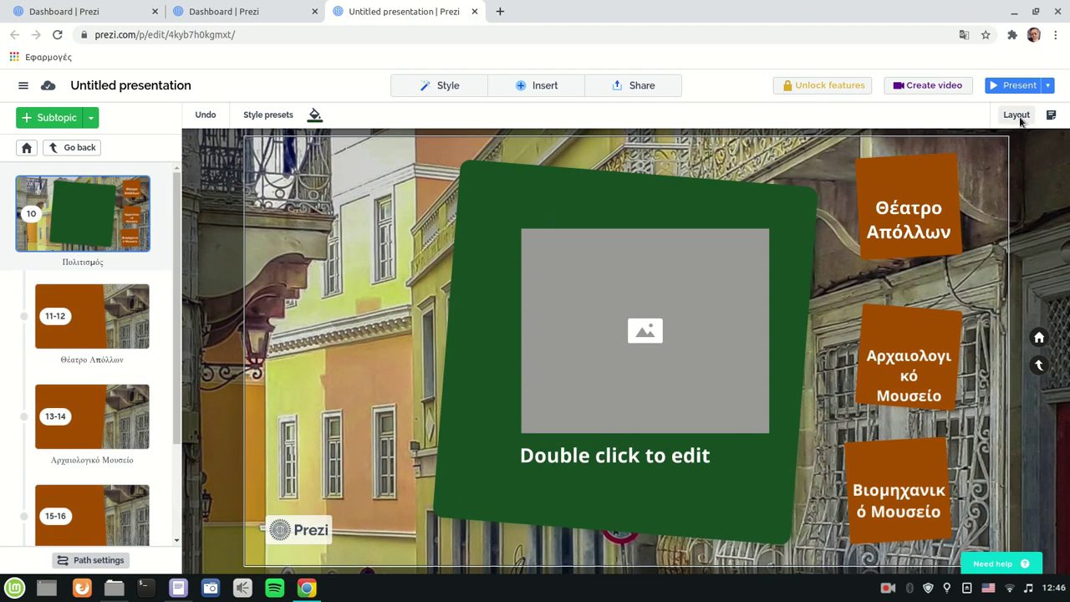
click(1016, 116)
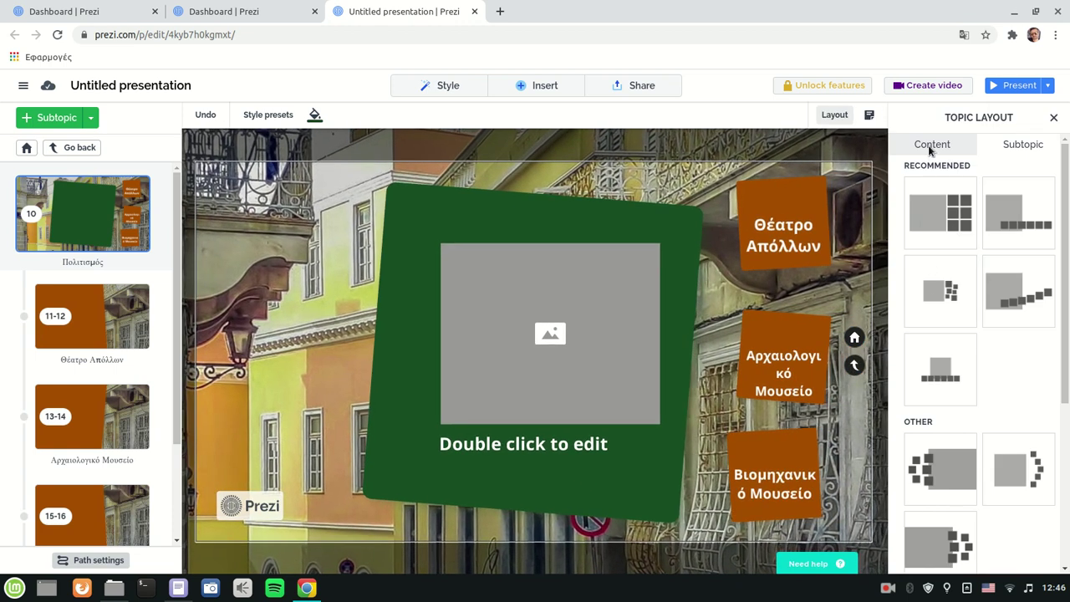
click(931, 145)
click(1020, 144)
click(66, 149)
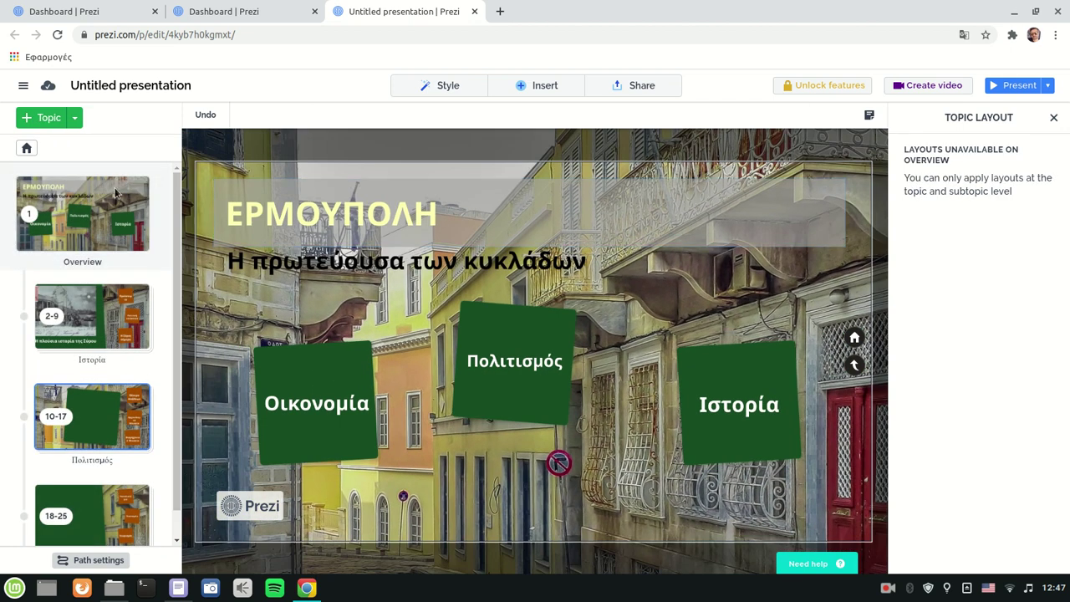
Step: Rename the presentation as syros 2
click(129, 88)
text(syros)
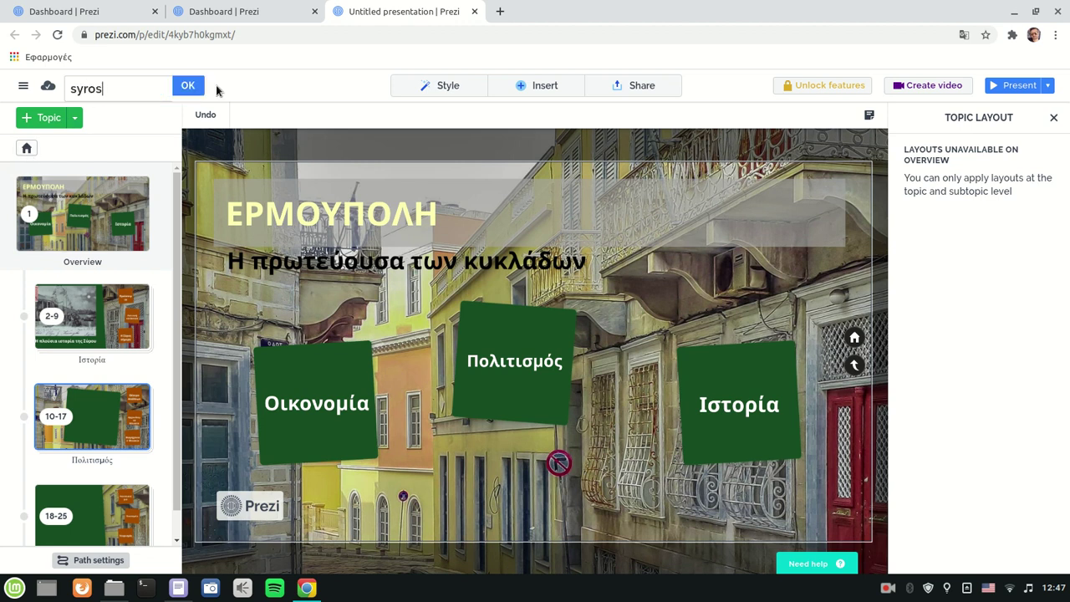
key(Return)
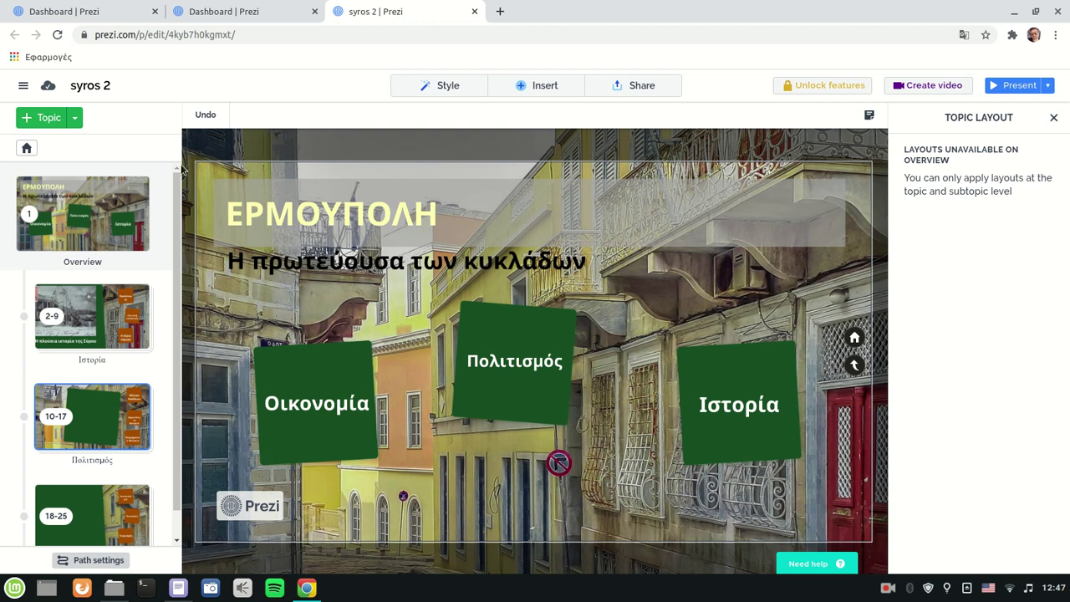
Step: Go to the Prezi dashboard and open the Ερμούπολη project for editing
click(23, 87)
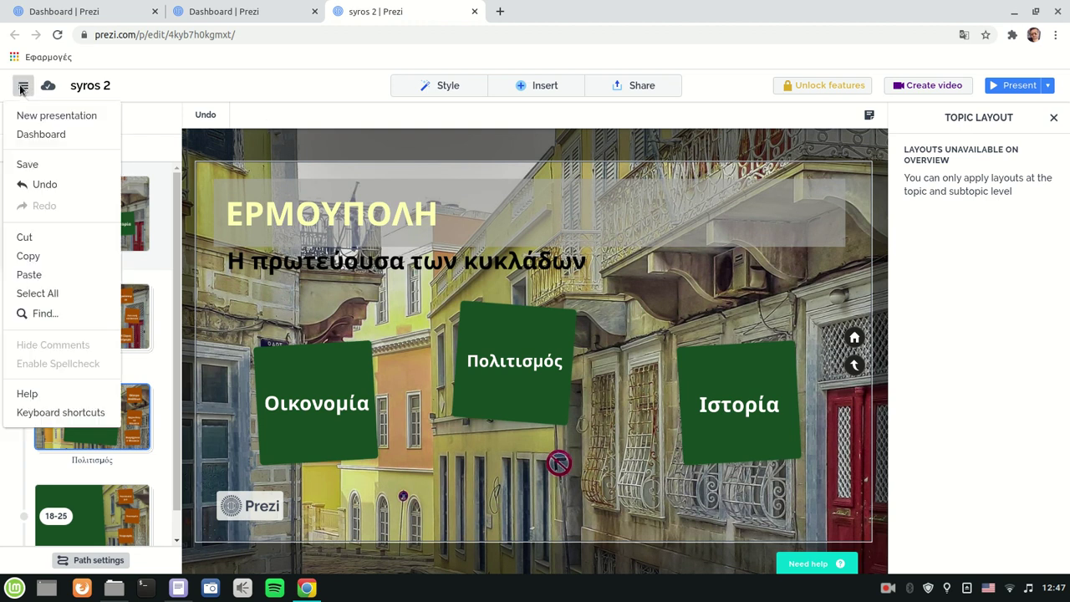
click(41, 135)
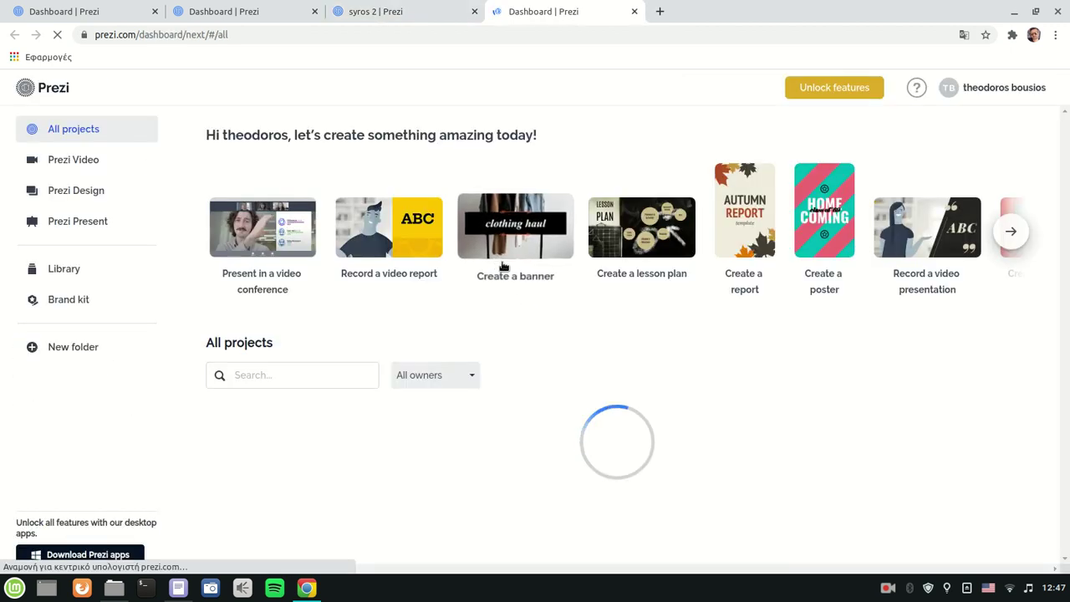
scroll(595, 267, down, 1)
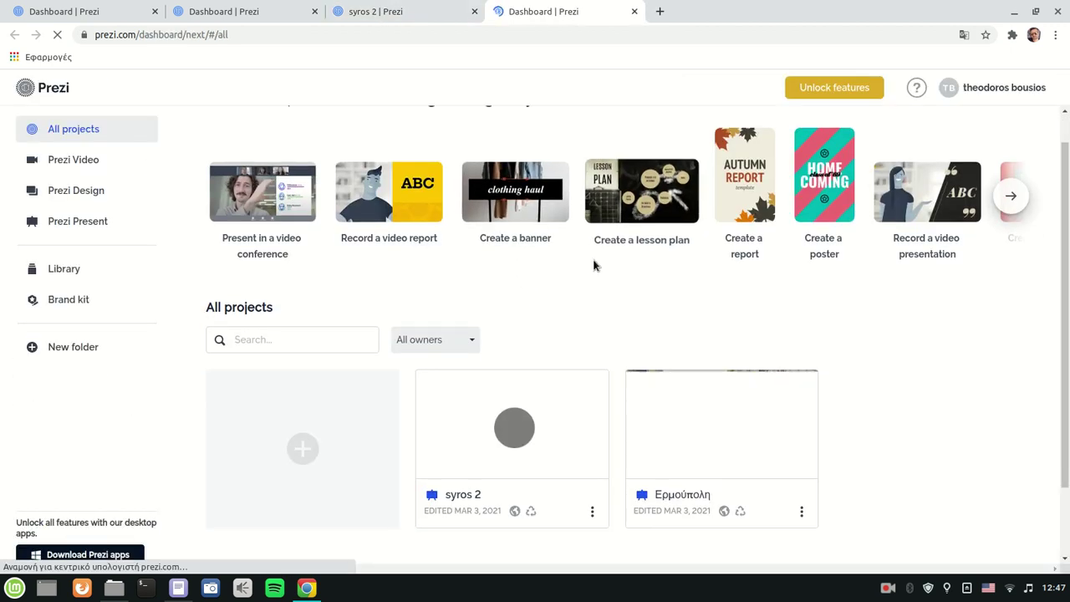
mouse_move(694, 451)
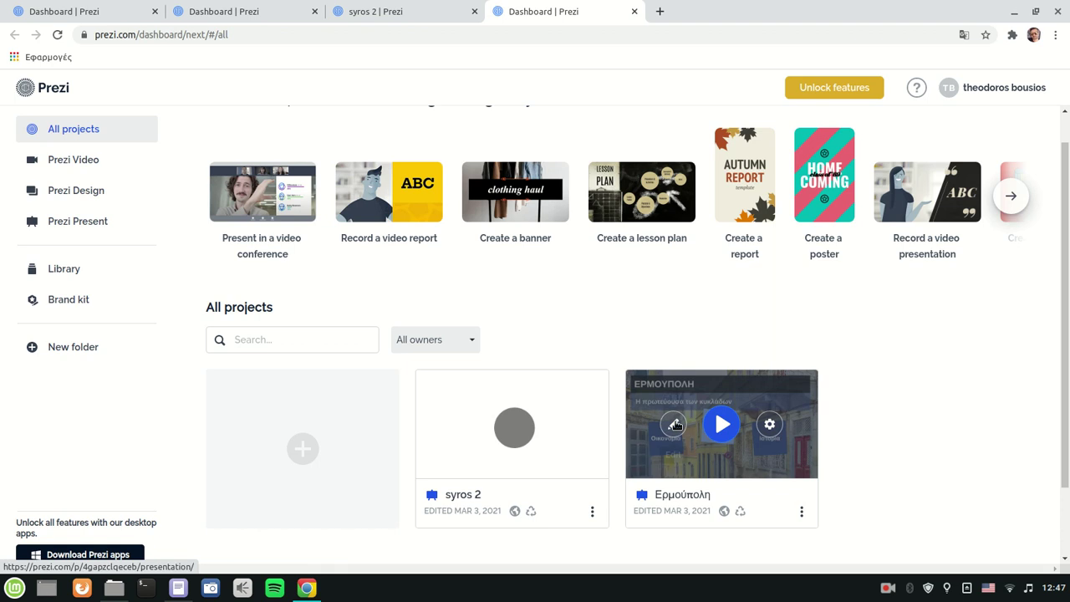
click(674, 425)
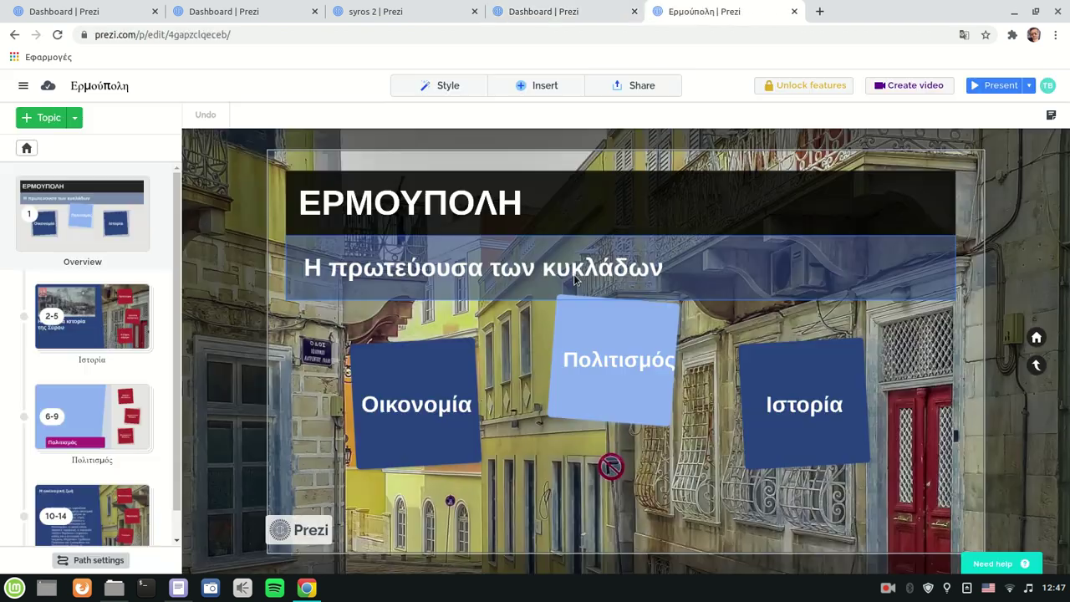
Step: Play the Ερμούπολη presentation through its first views to check the navigation path, then exit and return to the overview
click(990, 86)
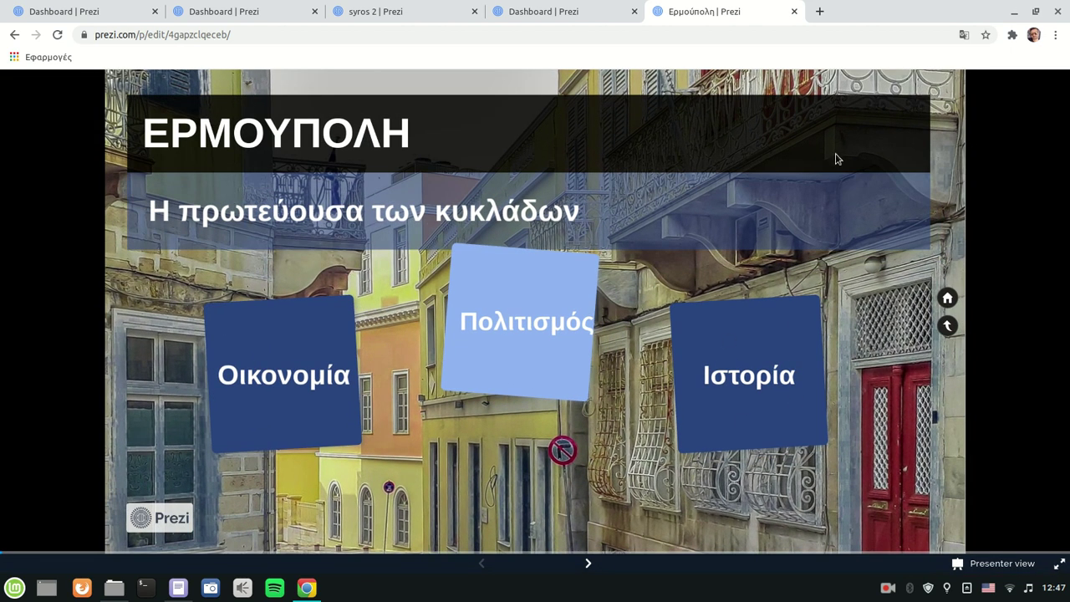
click(588, 562)
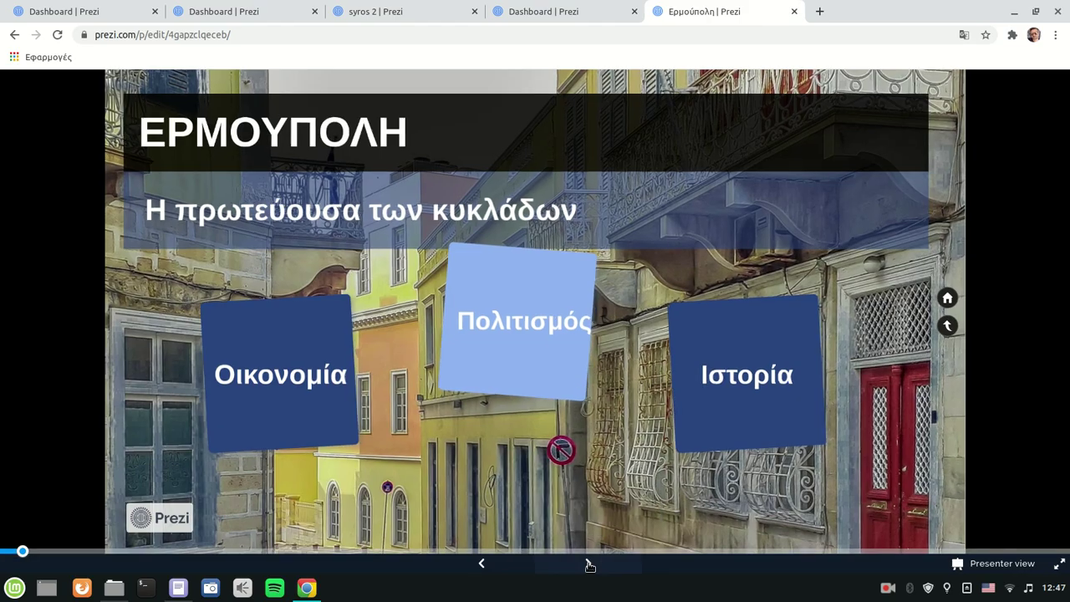
click(588, 564)
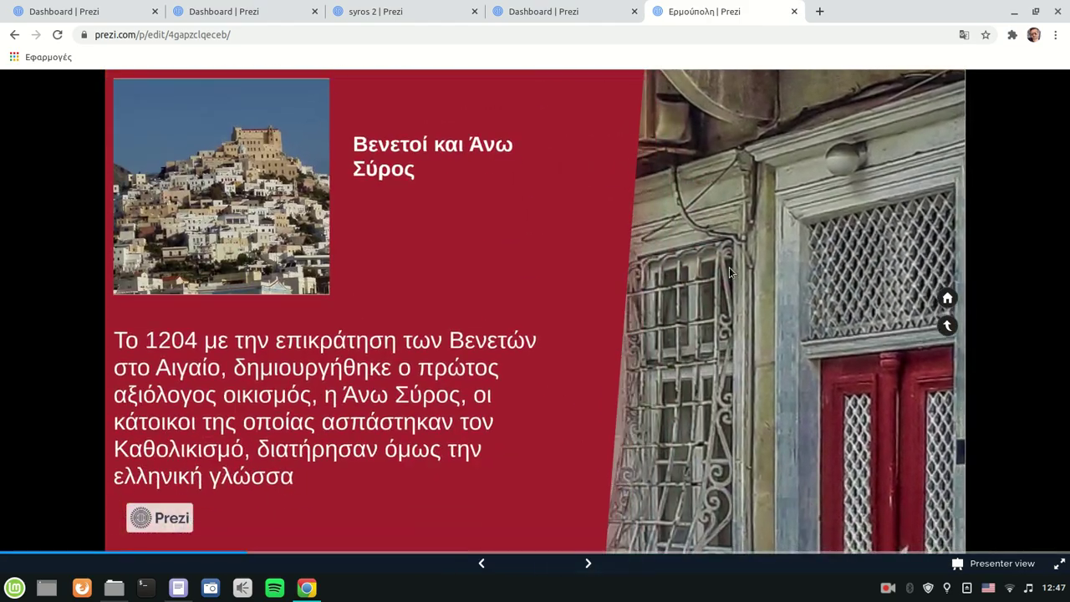
key(Escape)
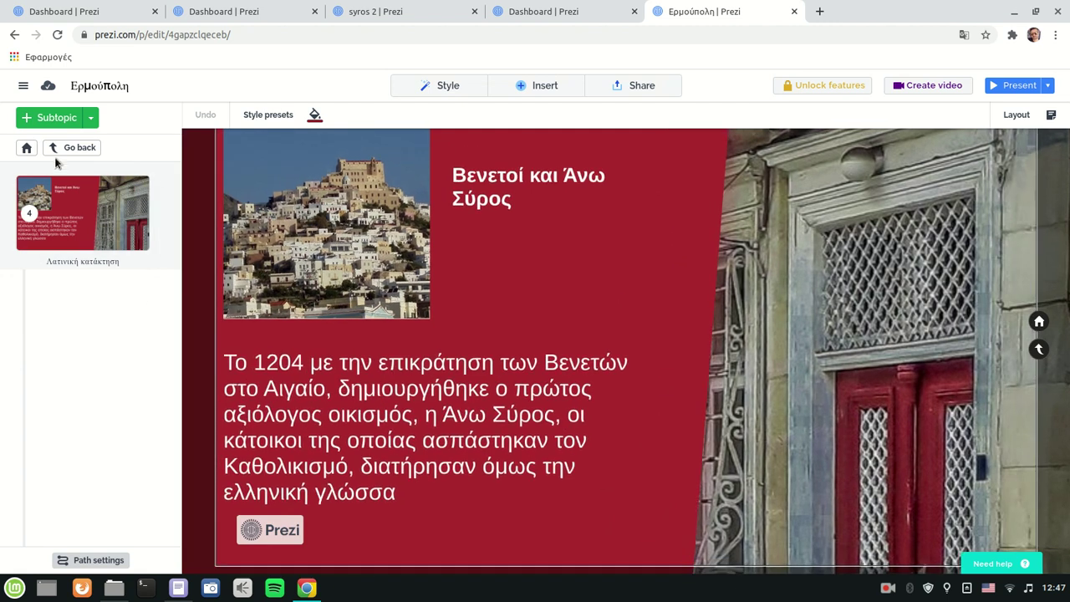
click(27, 147)
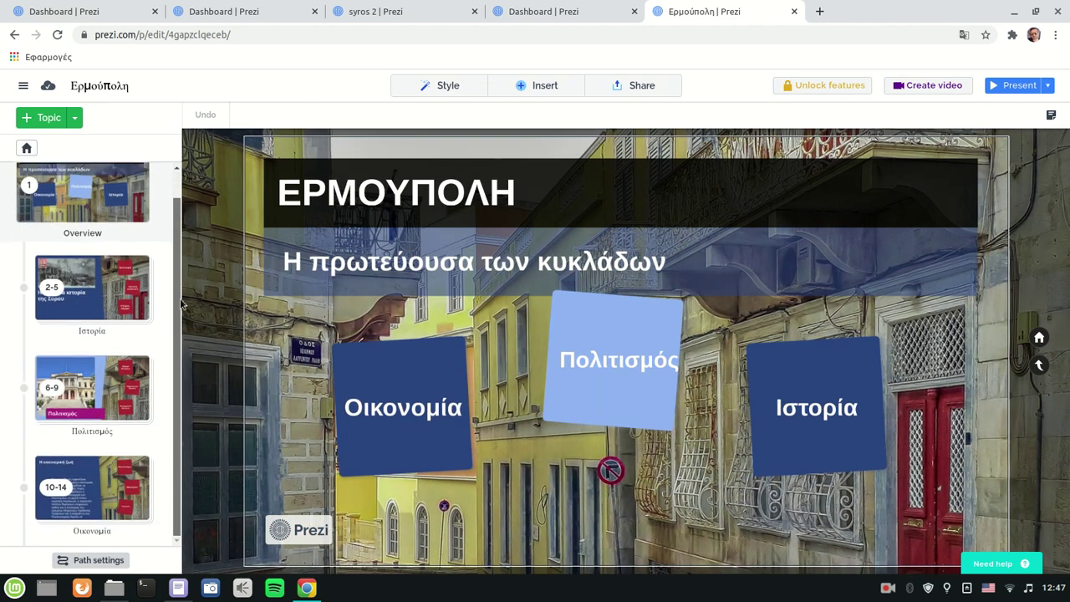
Step: Set the path to zoom back to the overview between topics and back to the main topic between subtopics, and save it
click(92, 559)
click(444, 292)
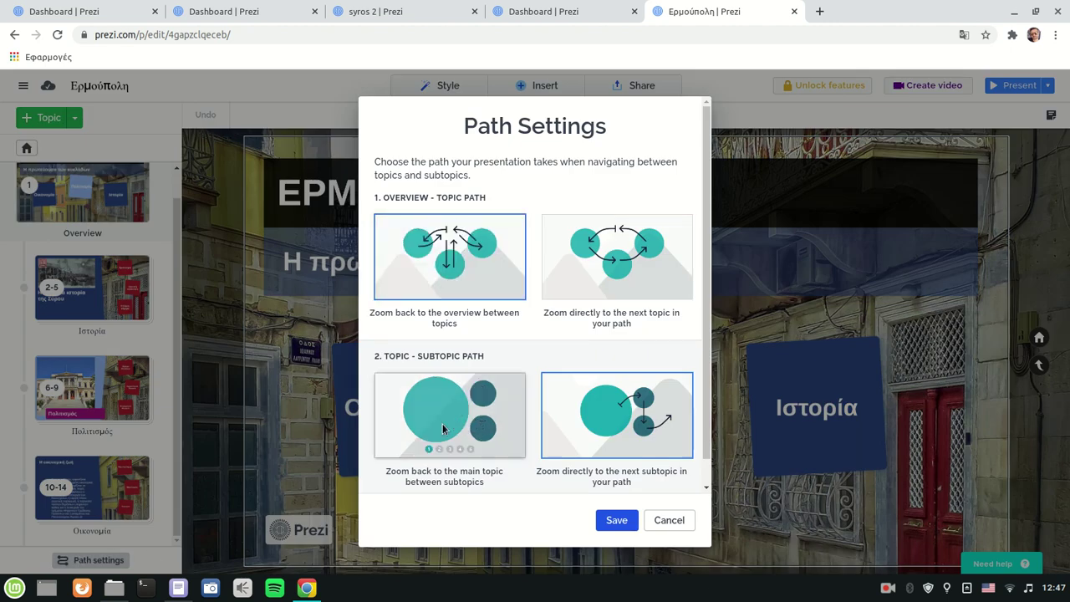
click(434, 429)
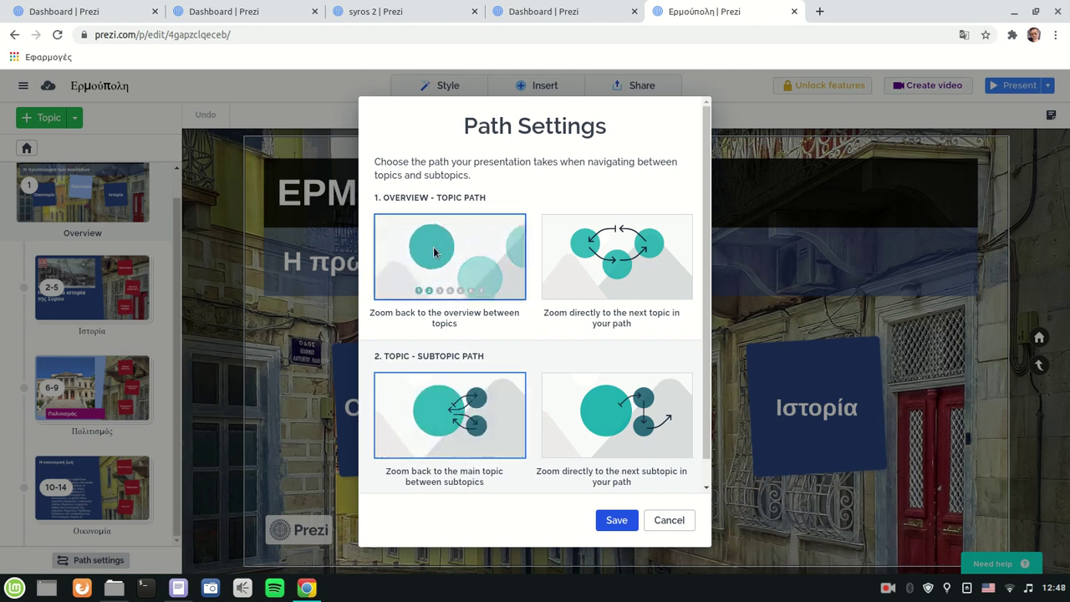
click(616, 519)
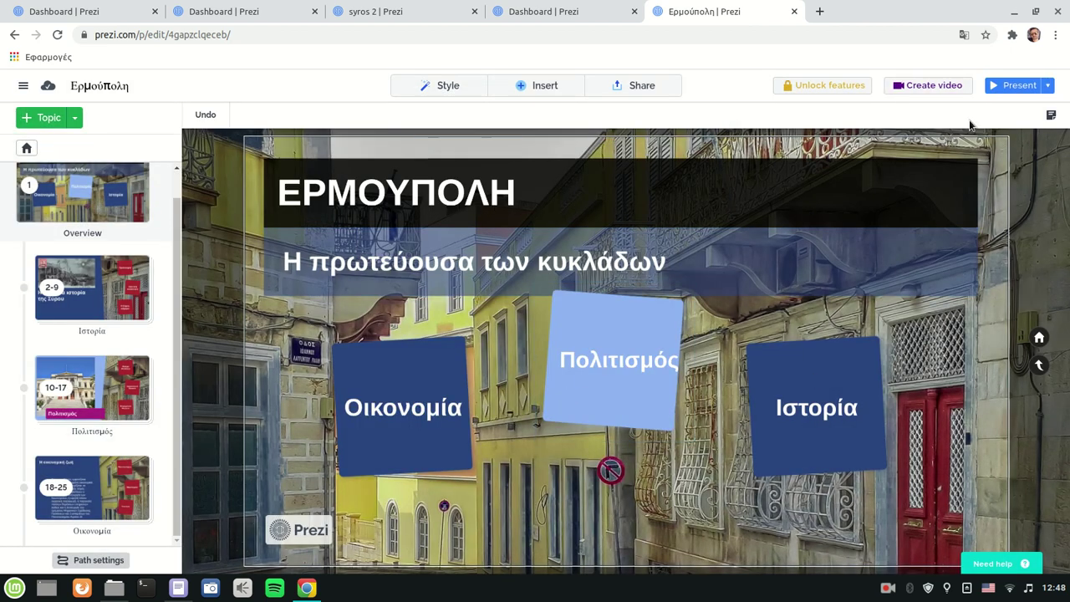
Step: Play the presentation through the Ιστορία topic and its subtopics to check the zoom-back path, then exit
click(1007, 86)
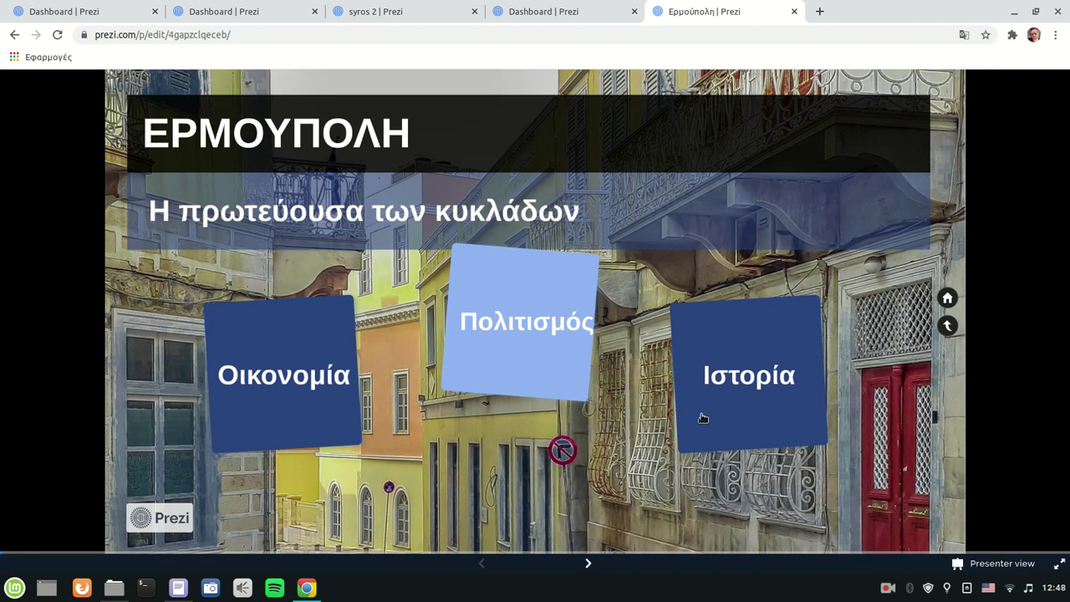
click(588, 562)
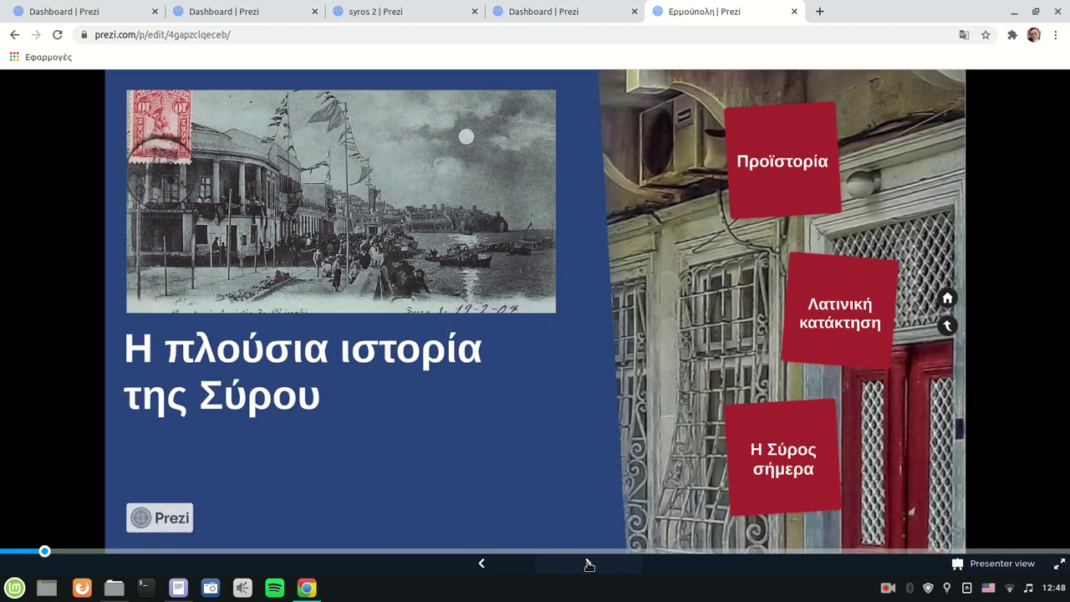
click(588, 562)
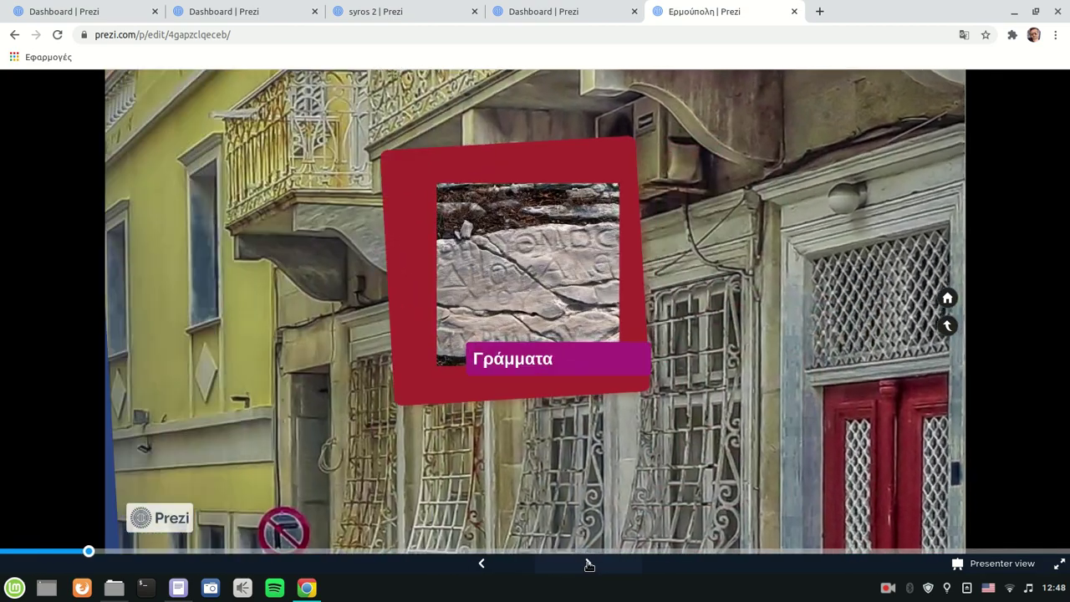
click(588, 562)
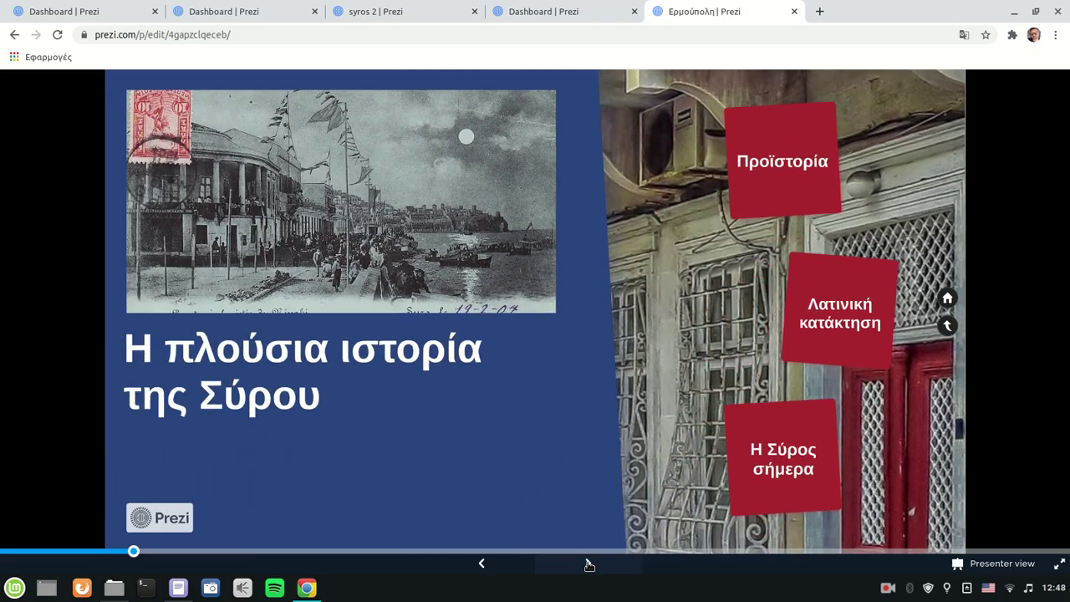
click(588, 563)
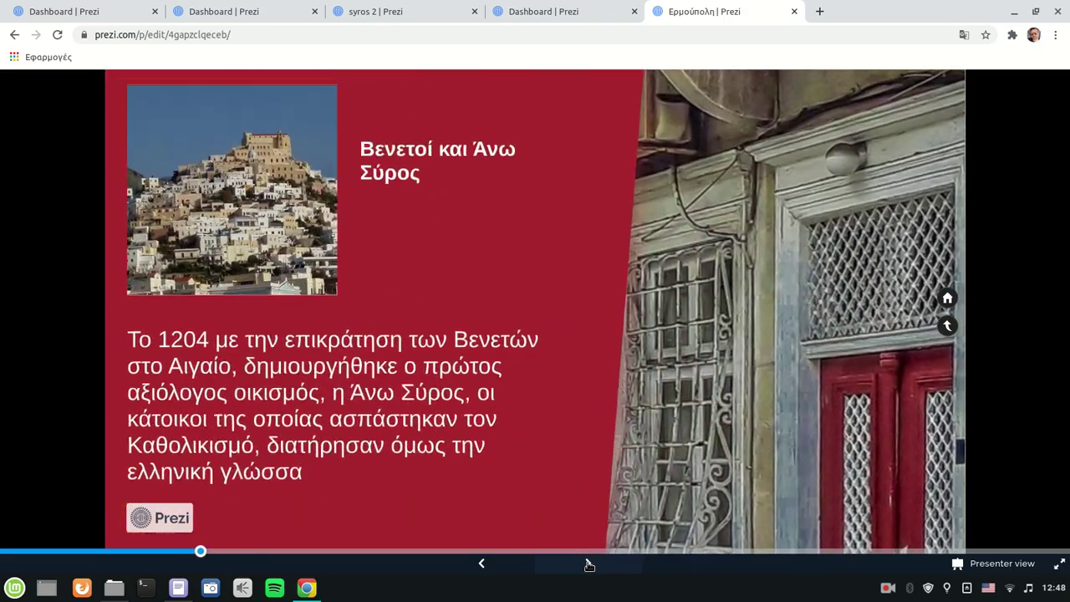
click(588, 562)
click(588, 563)
click(588, 562)
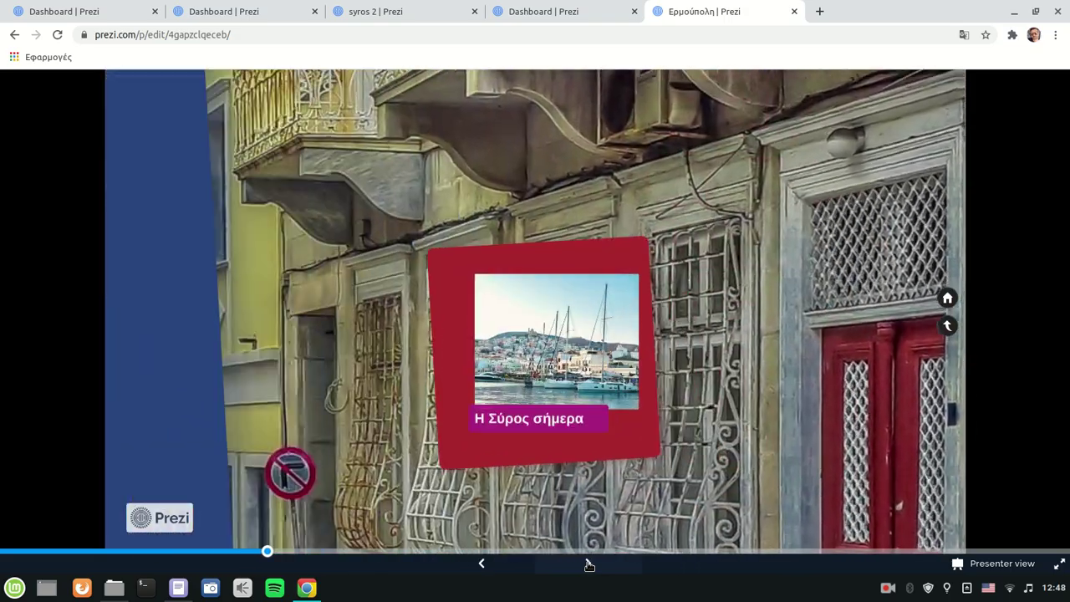
key(Escape)
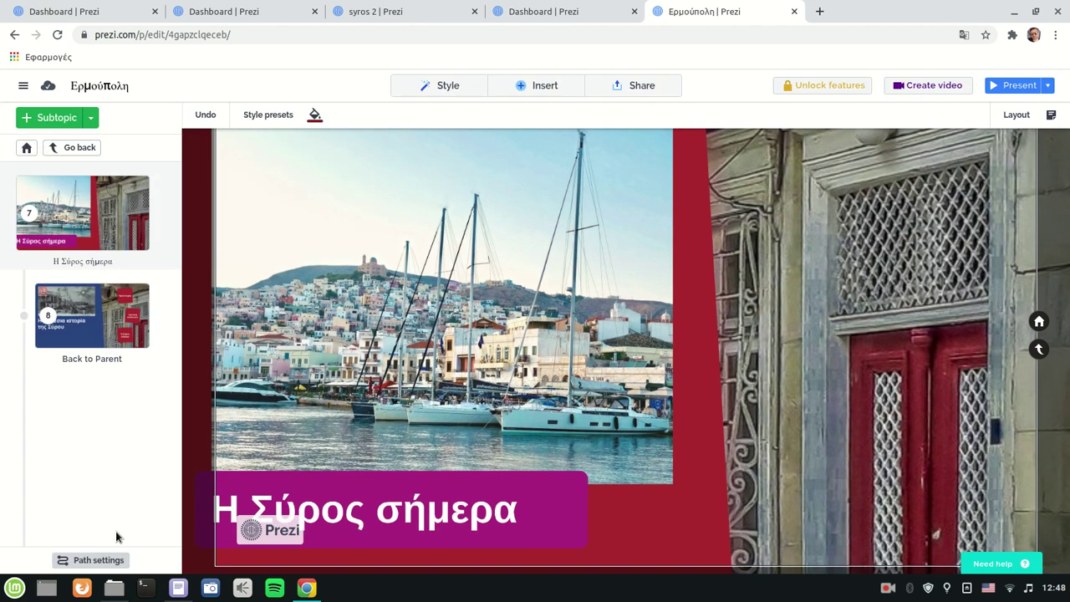
Step: Set the path to zoom directly to the next topic and directly to the next subtopic, and save it
click(114, 587)
click(114, 587)
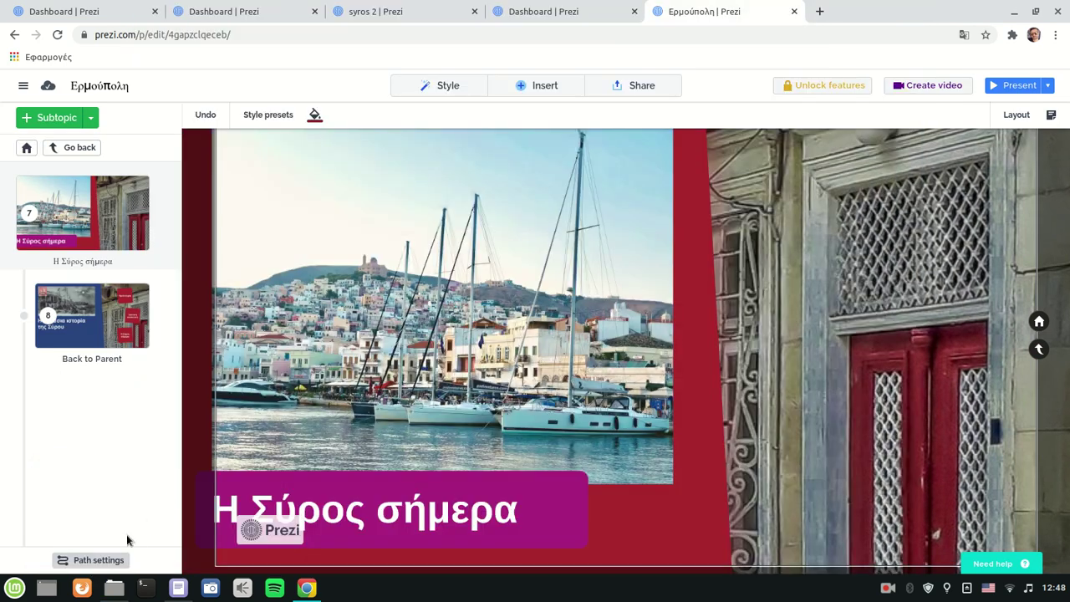
click(104, 562)
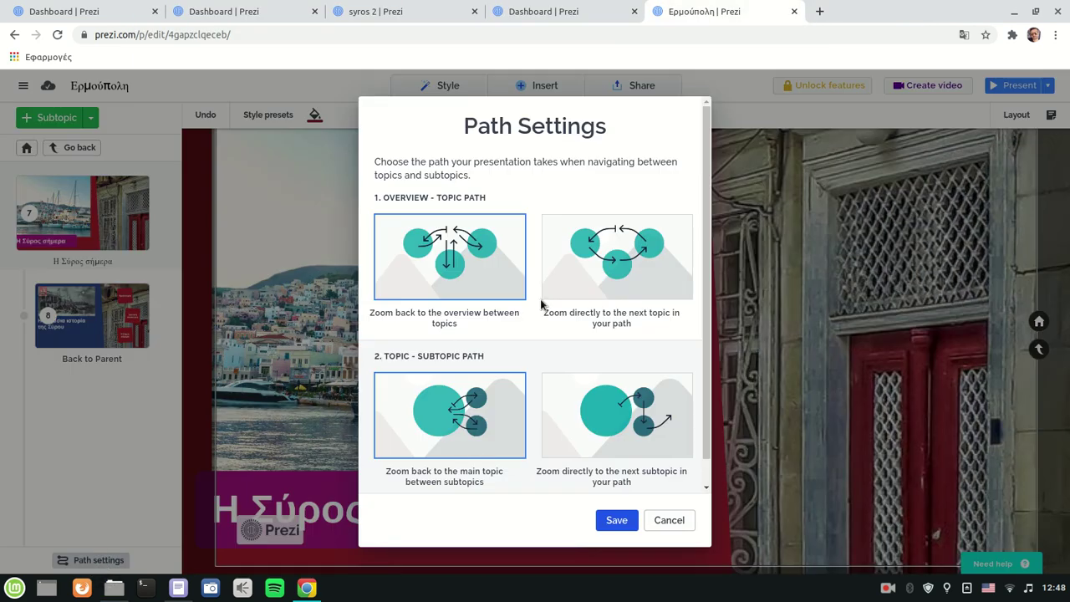
click(609, 270)
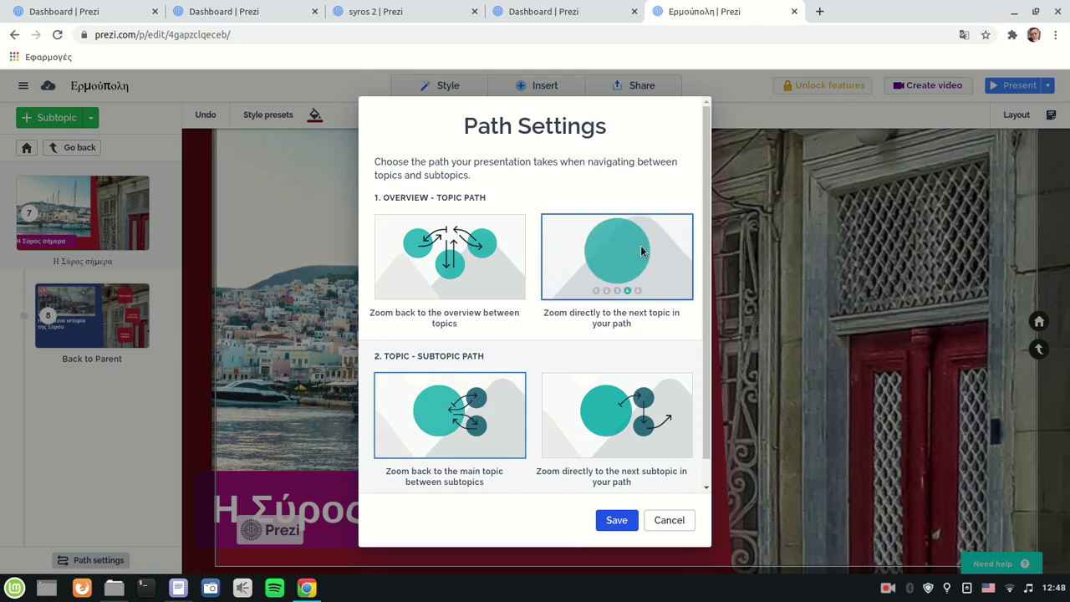
click(576, 409)
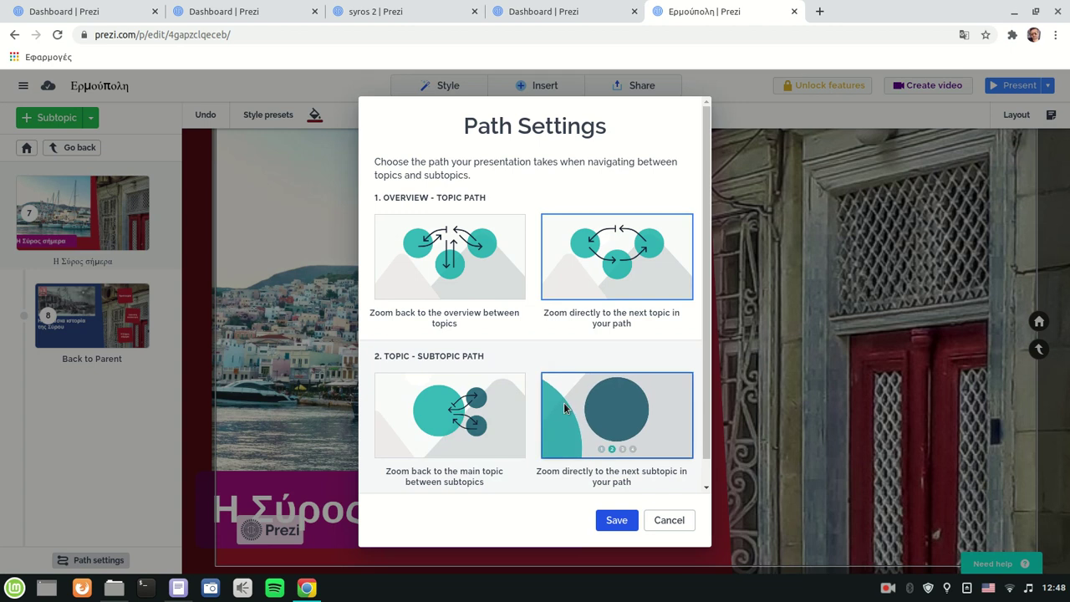
click(616, 520)
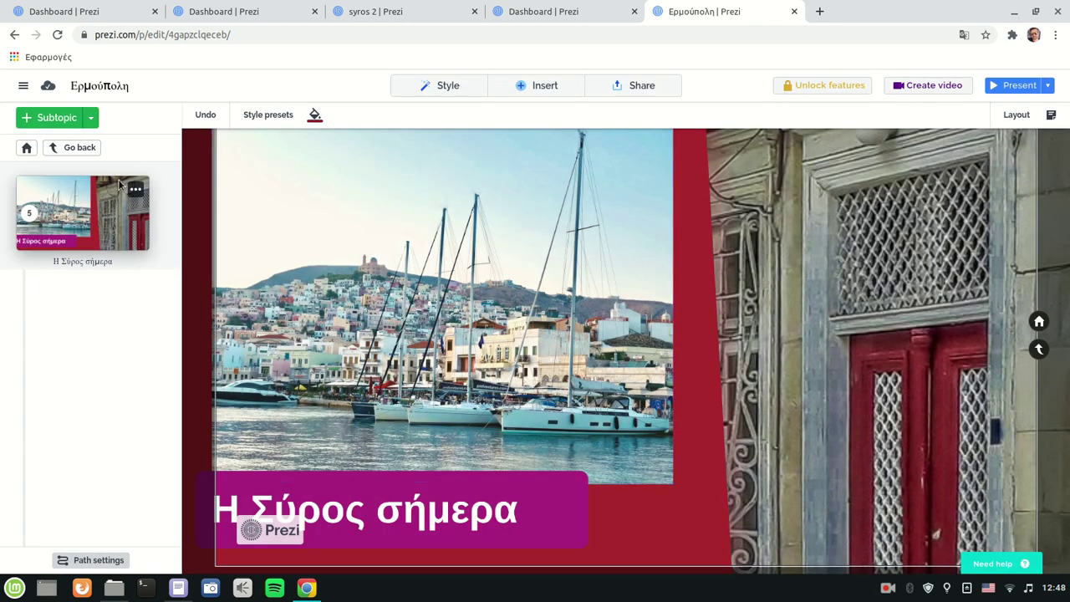
Step: Return to the overview, play the Ερμούπολη presentation through Ιστορία and its subtopics to Πολιτισμός to check the direct path, then exit
click(27, 147)
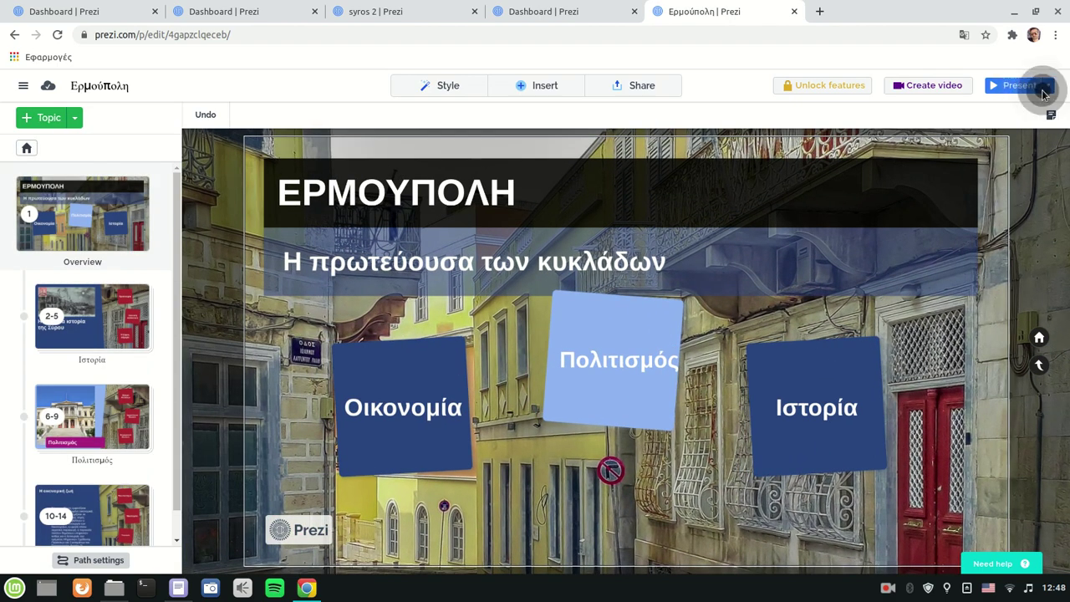
click(1044, 86)
click(987, 157)
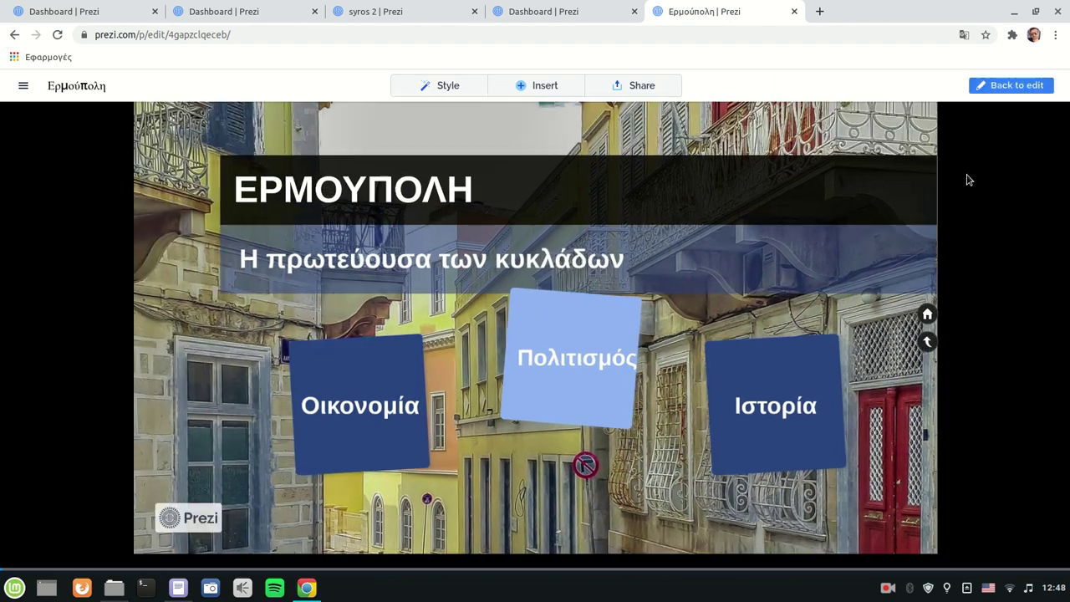
click(590, 564)
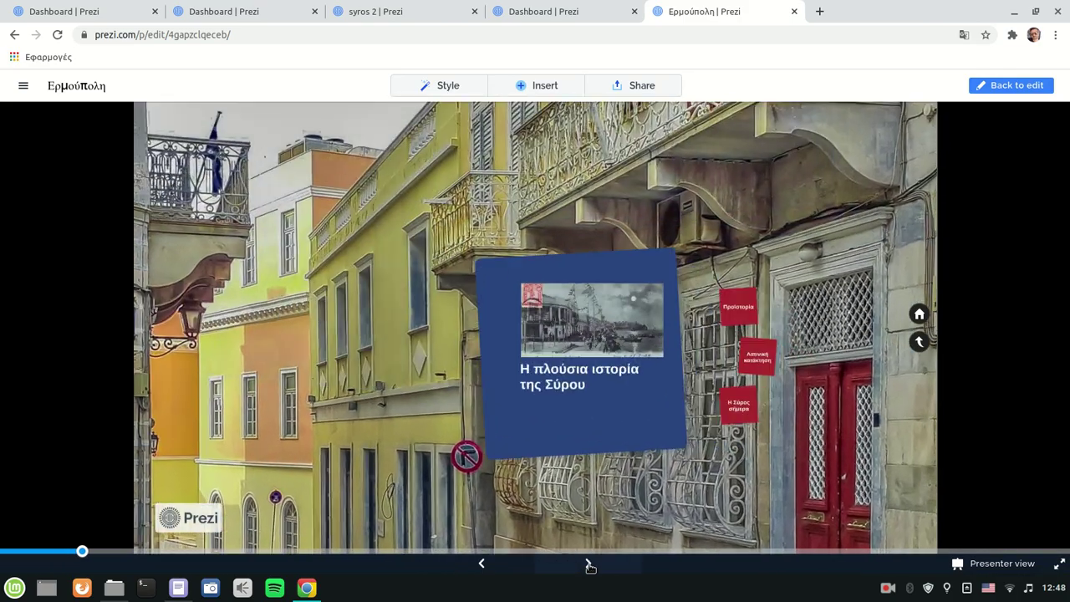
click(589, 564)
click(589, 564)
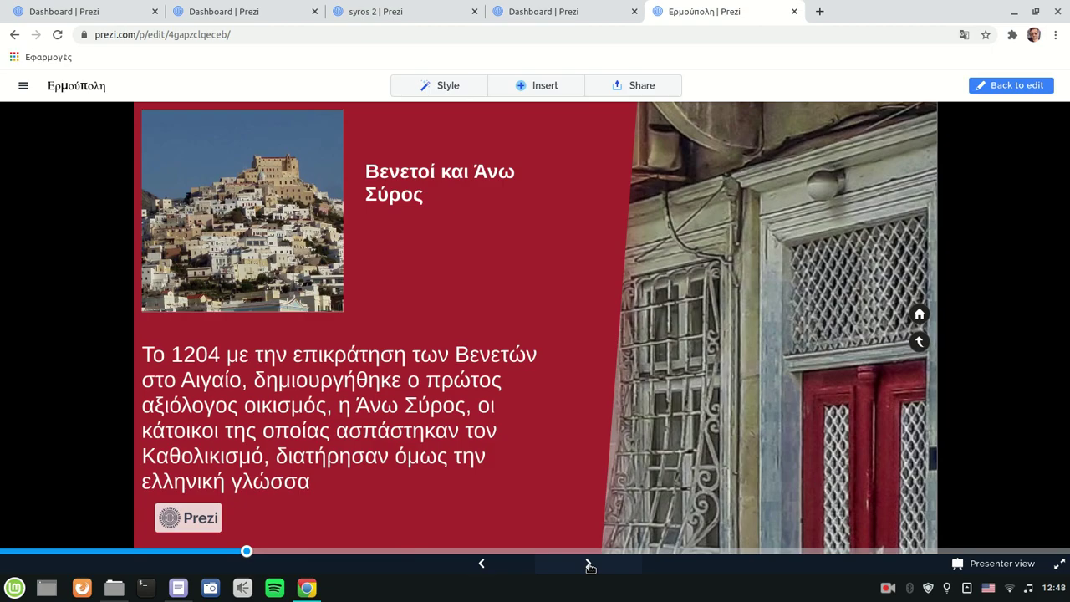
click(589, 564)
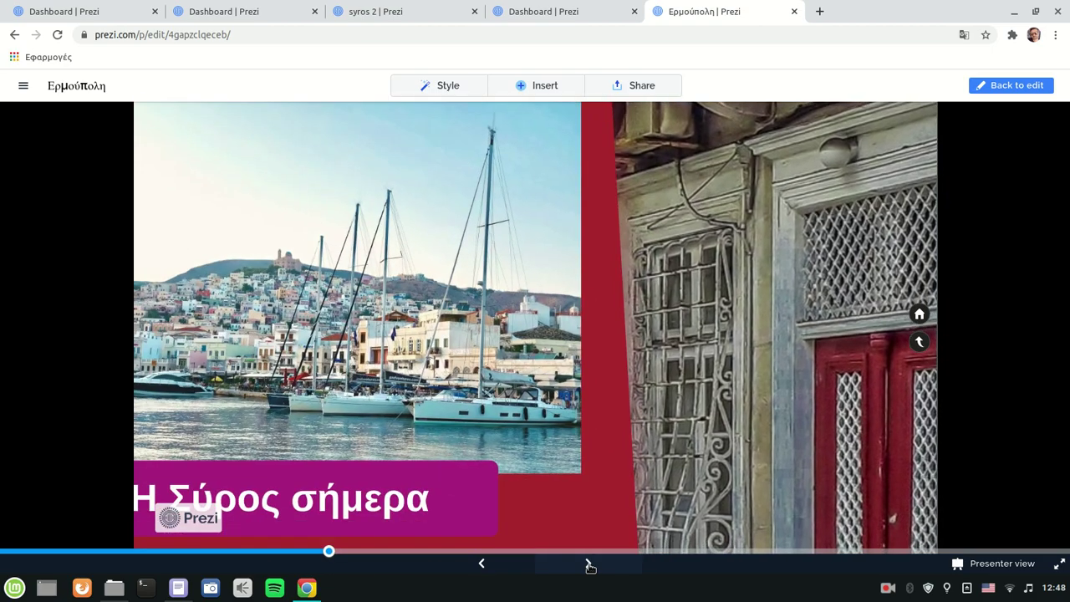
click(589, 564)
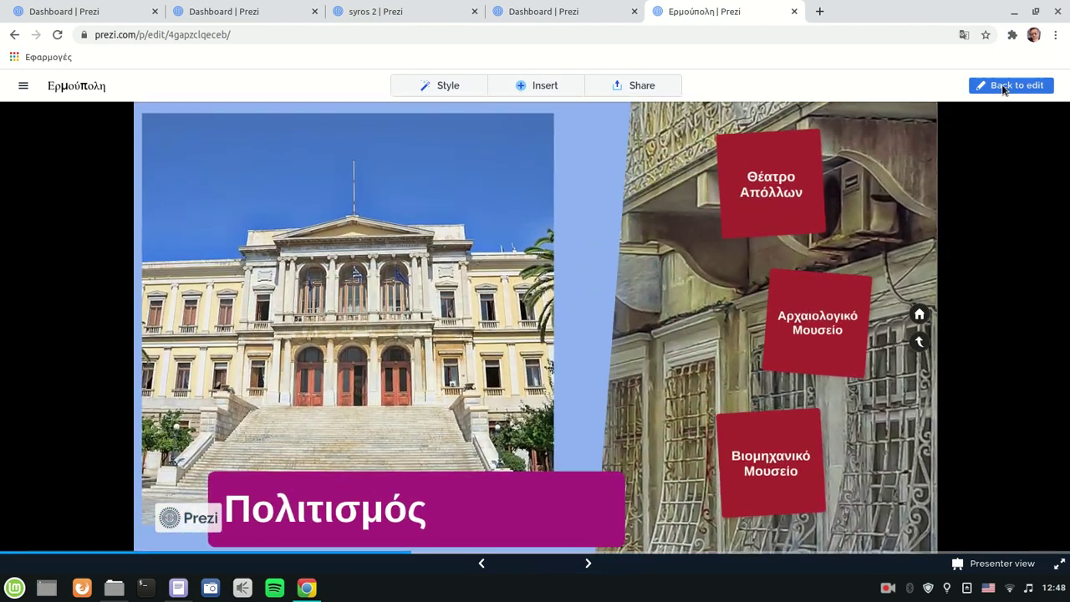
click(1012, 85)
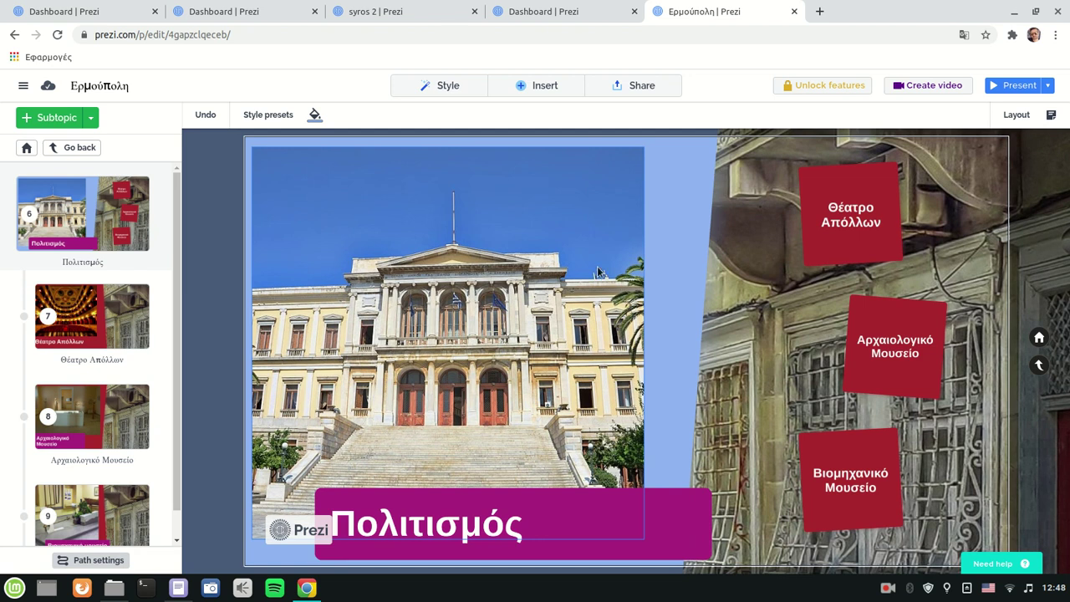
Step: Examine the existing view links and the new-link option for the Ερμούπολη presentation, then close the view links dialog
click(629, 87)
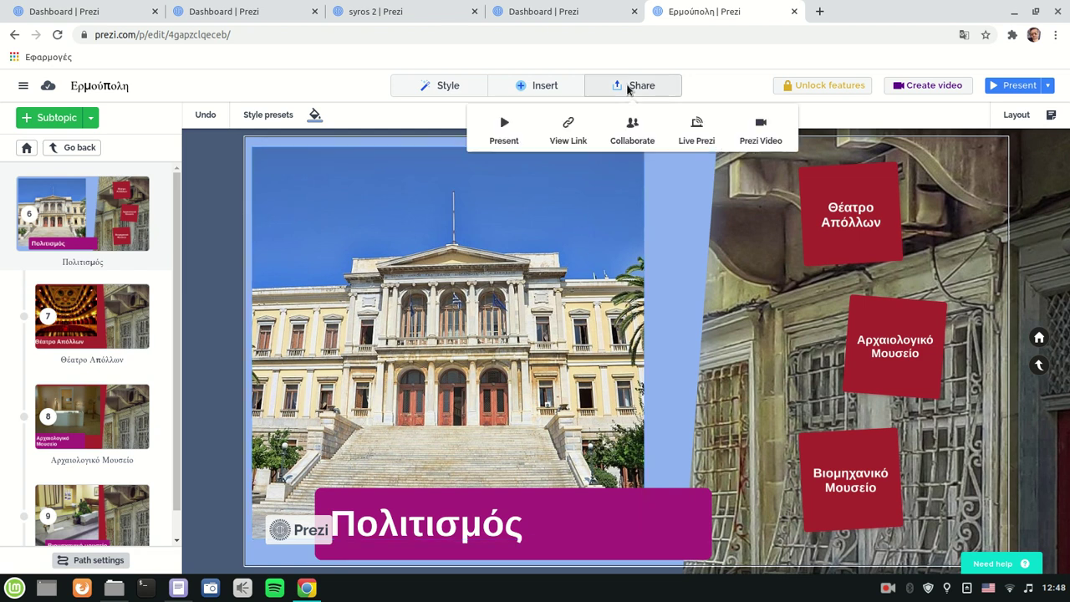
click(565, 134)
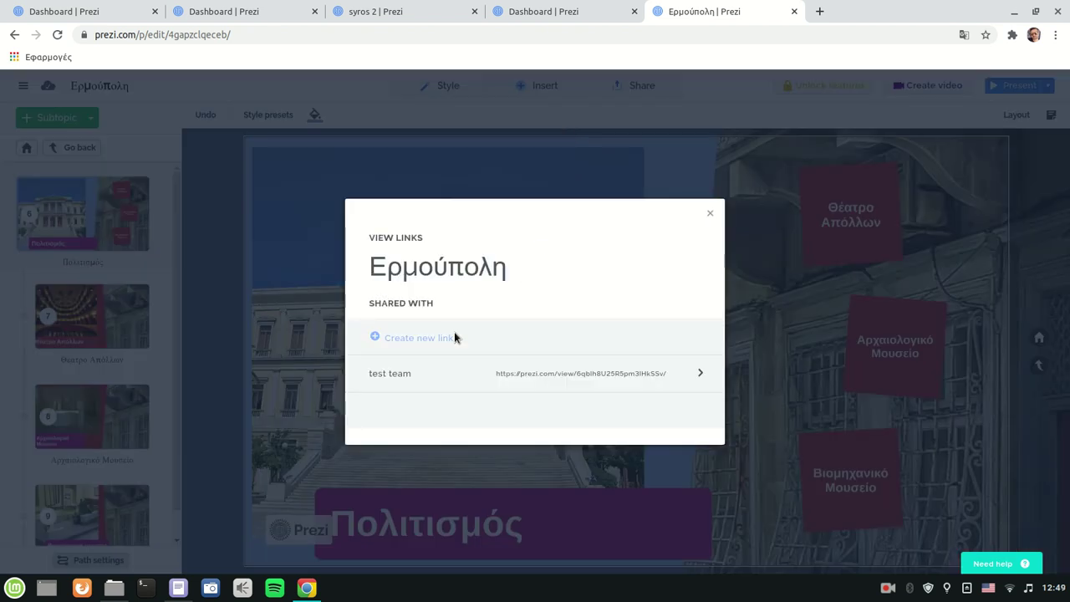
mouse_move(454, 336)
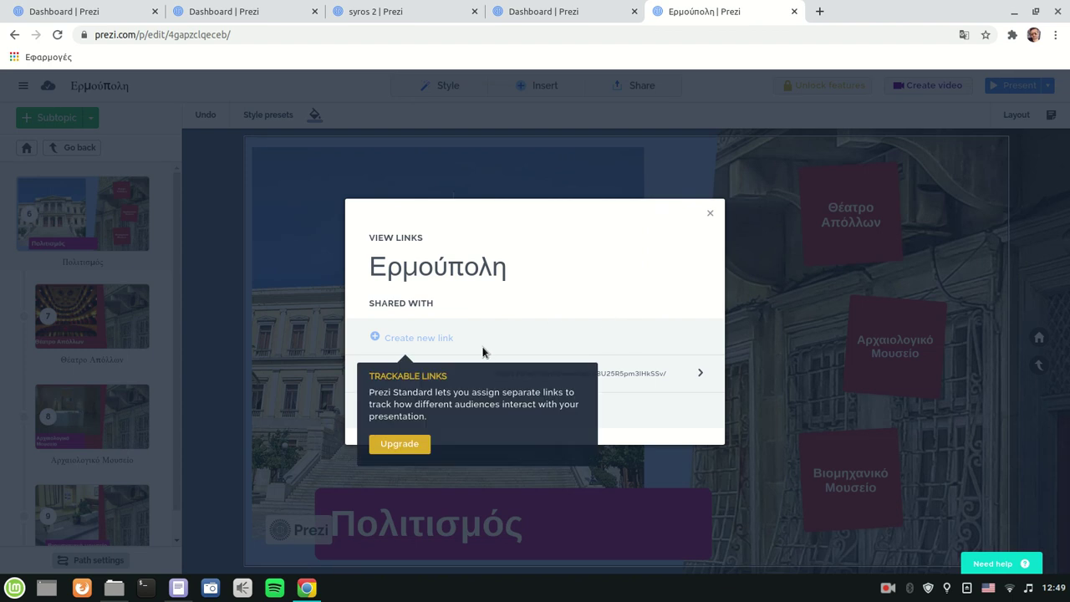
click(709, 216)
Step: Go to the dashboard and open the syros 2 project for editing
click(24, 85)
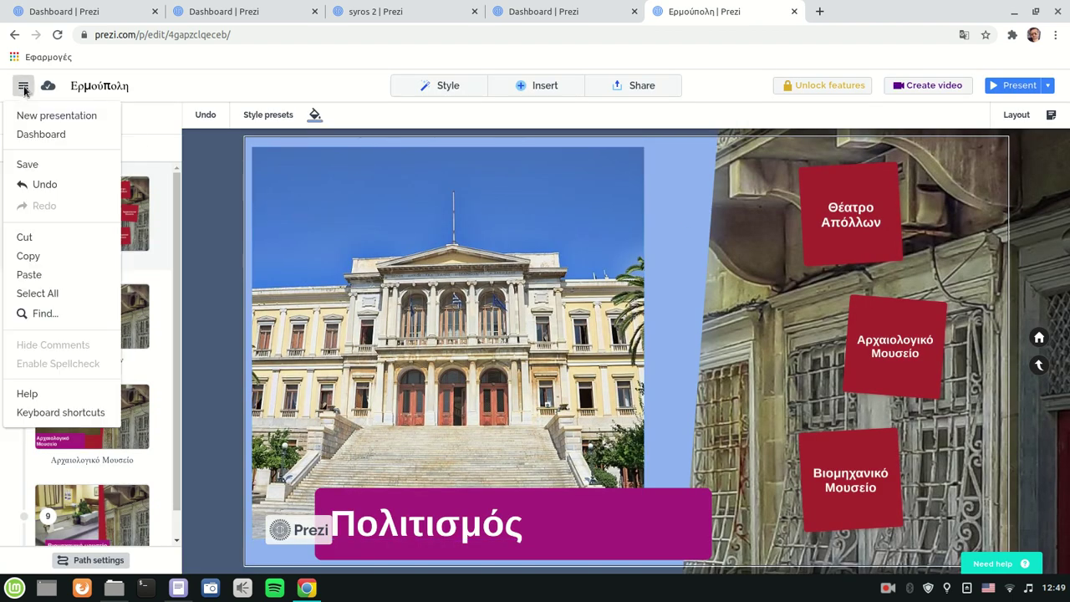
click(41, 135)
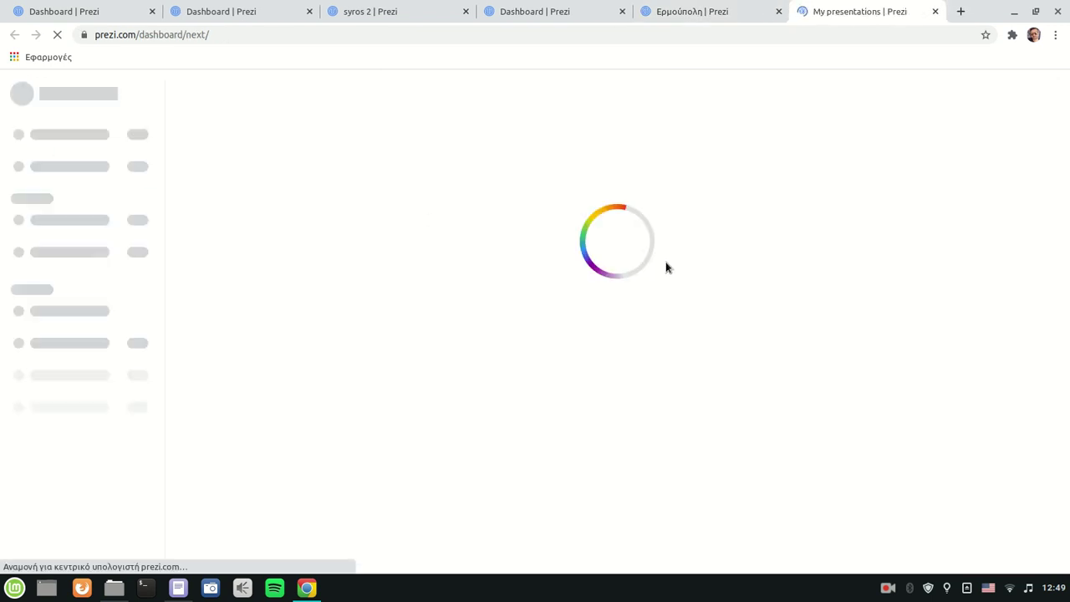
scroll(588, 301, down, 2)
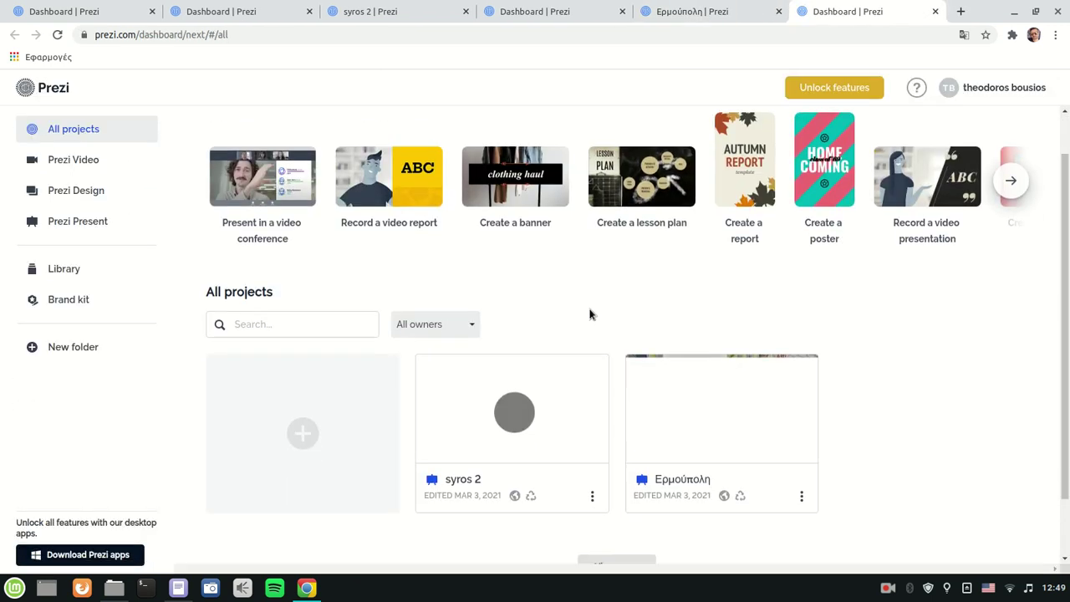
click(464, 389)
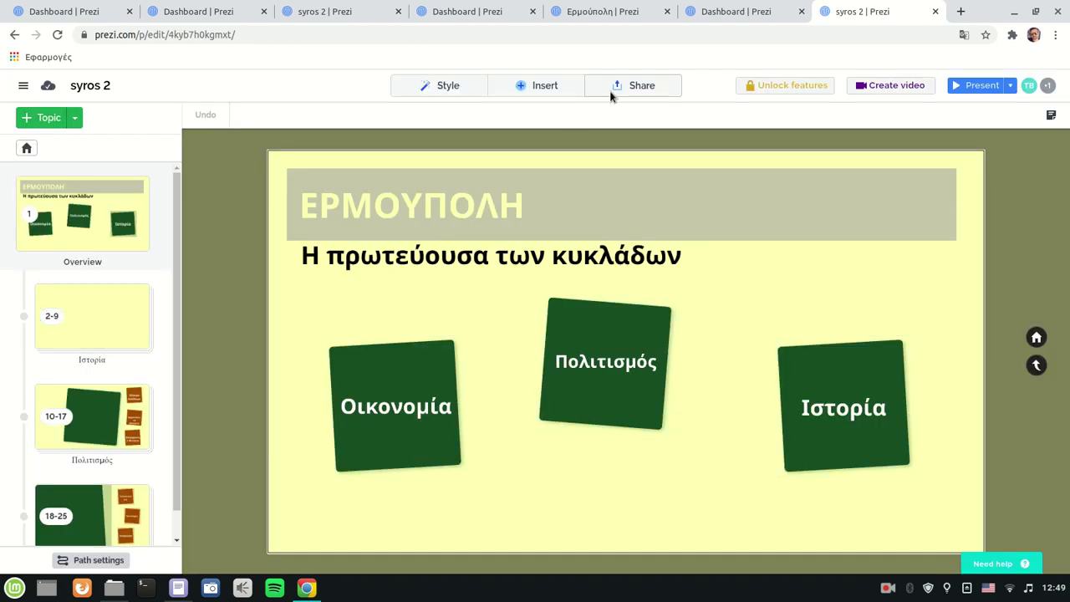
Step: Create a view link for syros 2 named "etwinning team" and copy the link
click(631, 86)
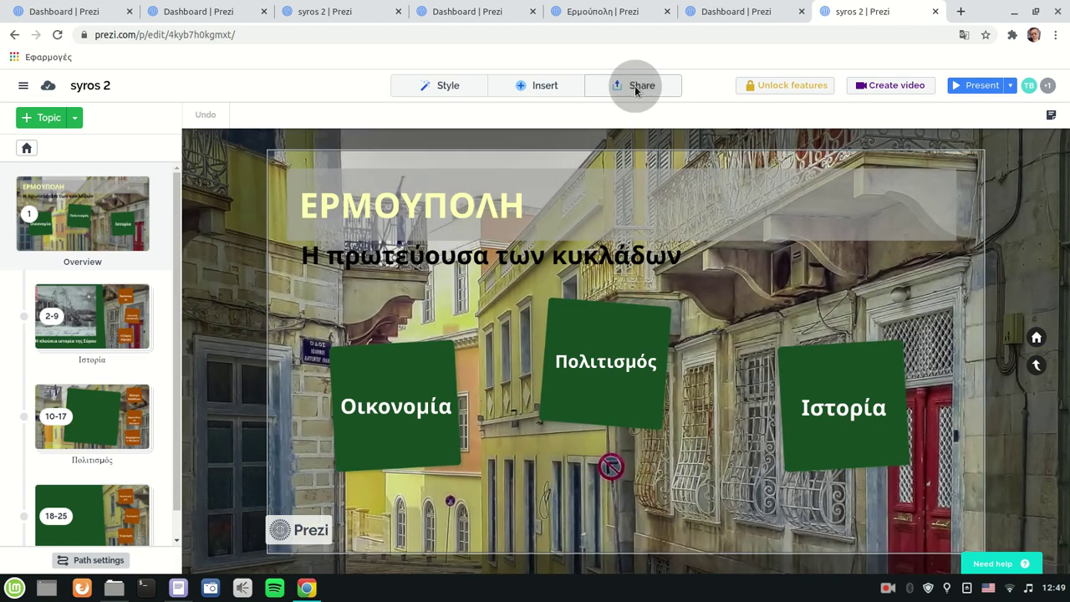
click(568, 132)
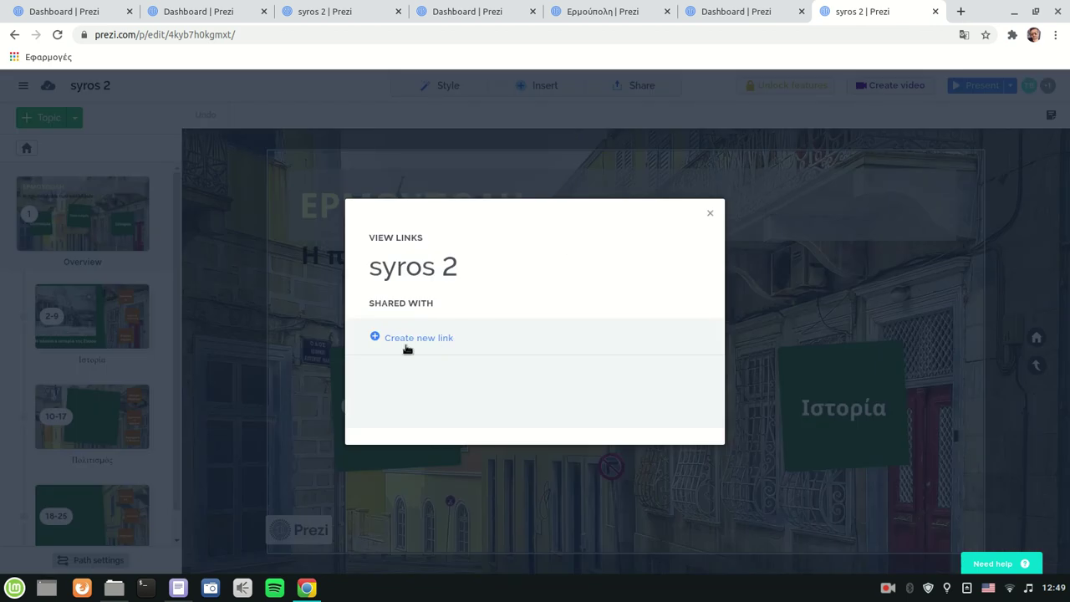
click(411, 335)
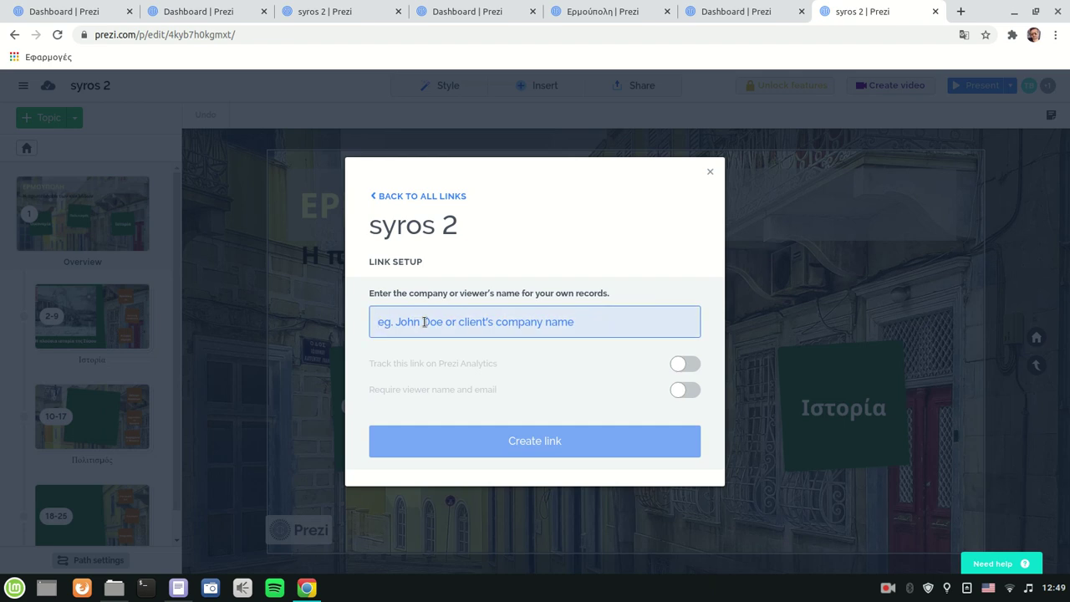
text(etwinning team)
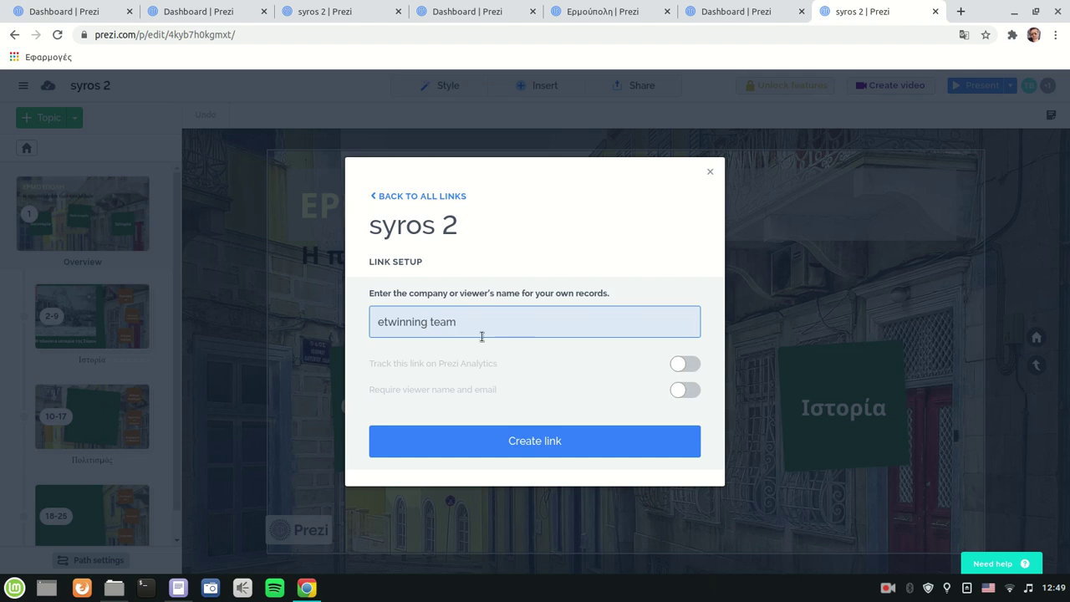
click(505, 430)
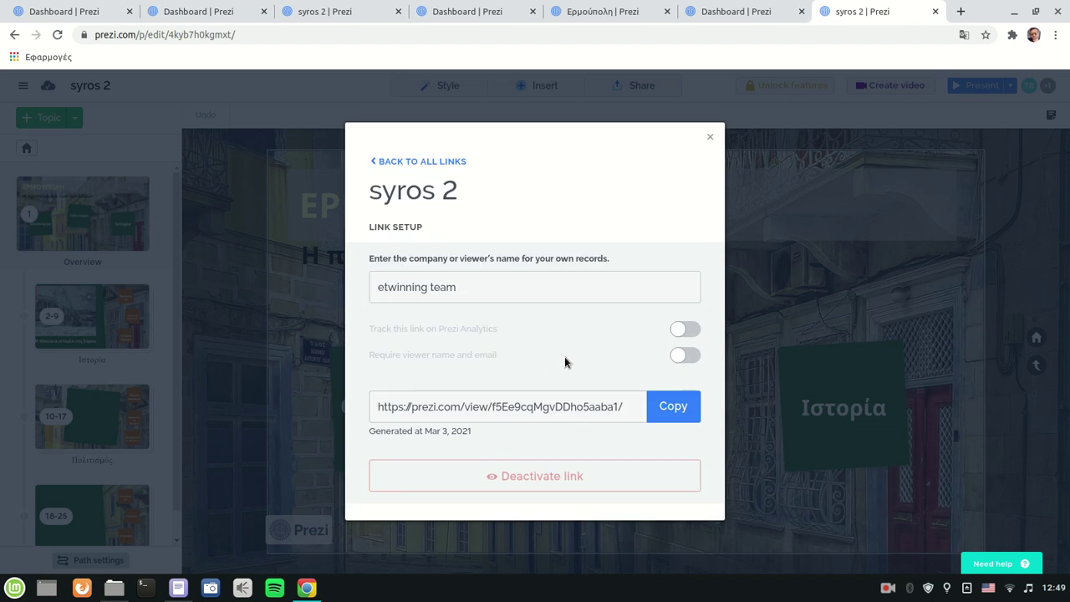
click(670, 410)
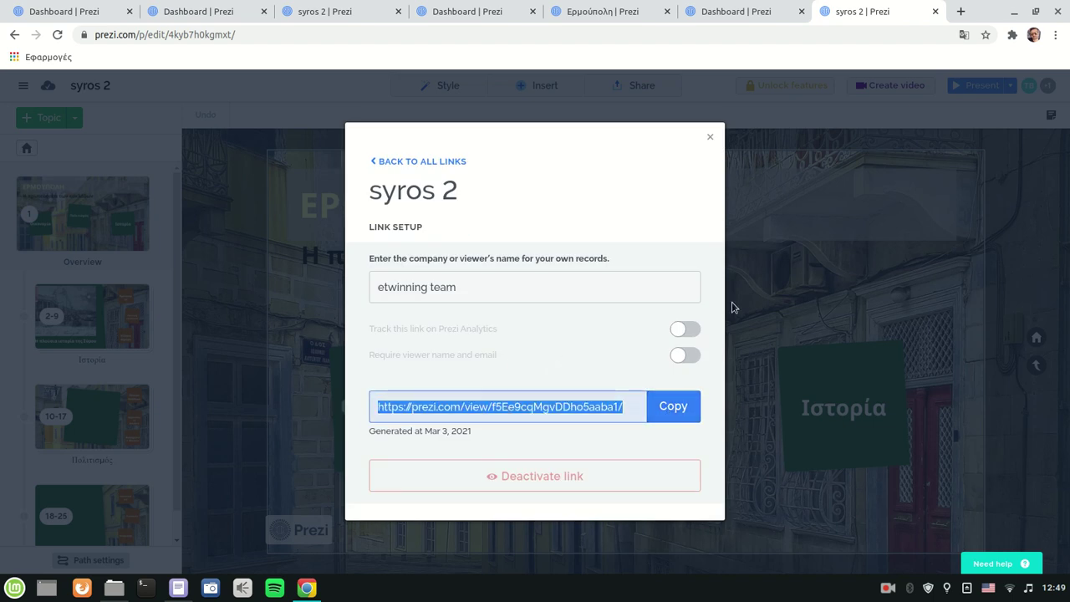
Step: Test the copied view link in an incognito window by starting the presentation, then close that window and the link setup dialog
click(1056, 35)
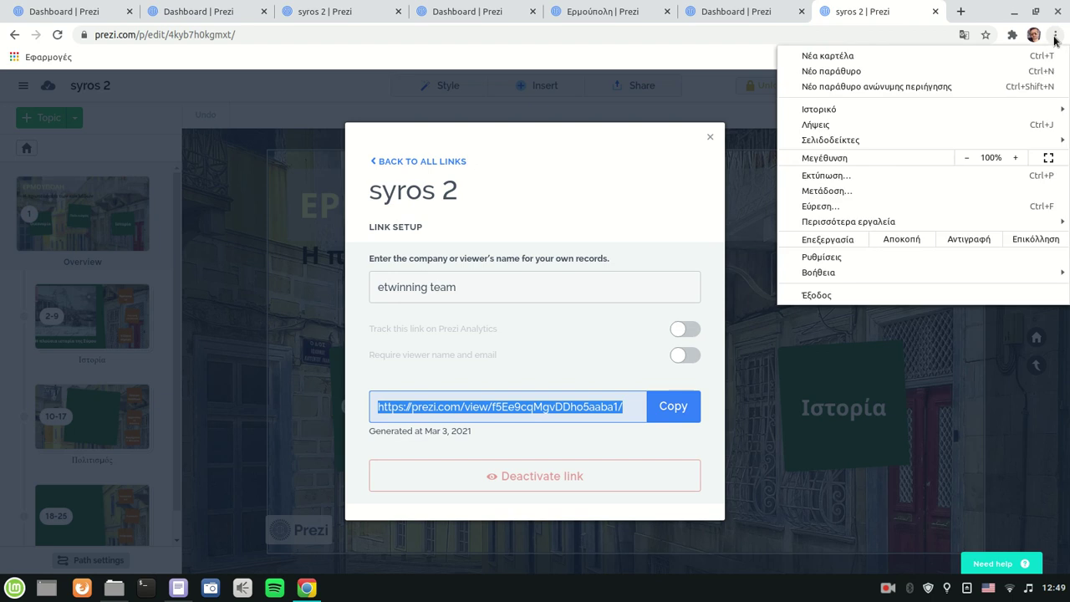
click(869, 86)
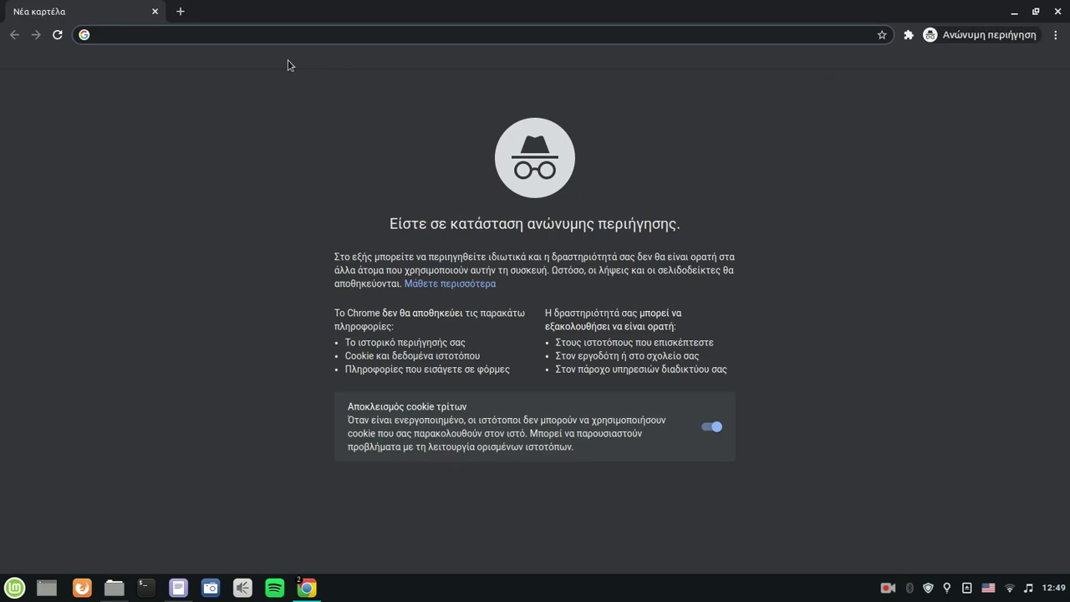
key(ctrl+v)
key(Return)
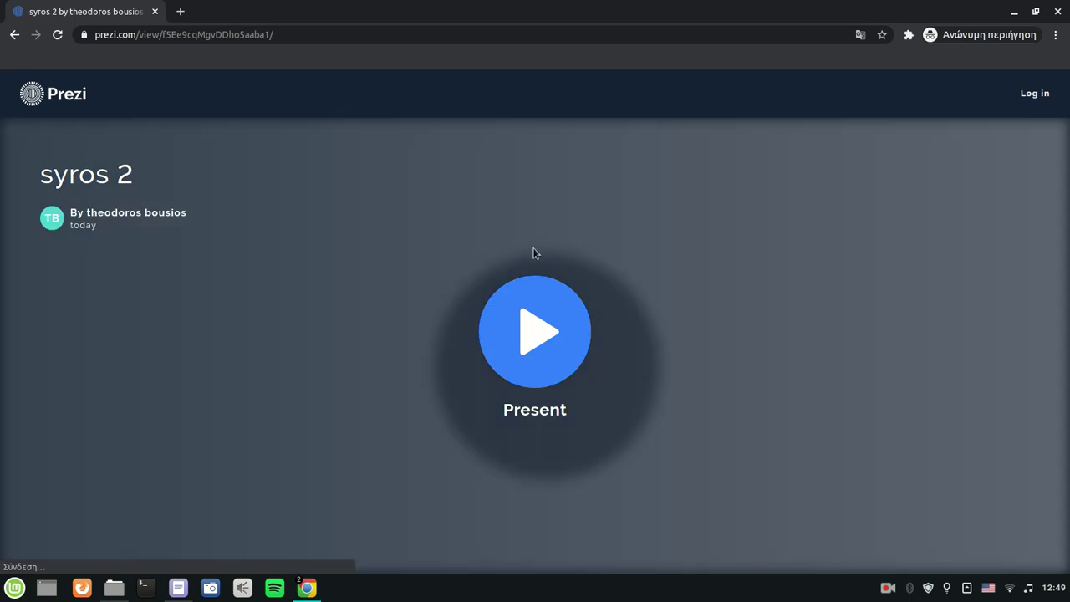
click(533, 250)
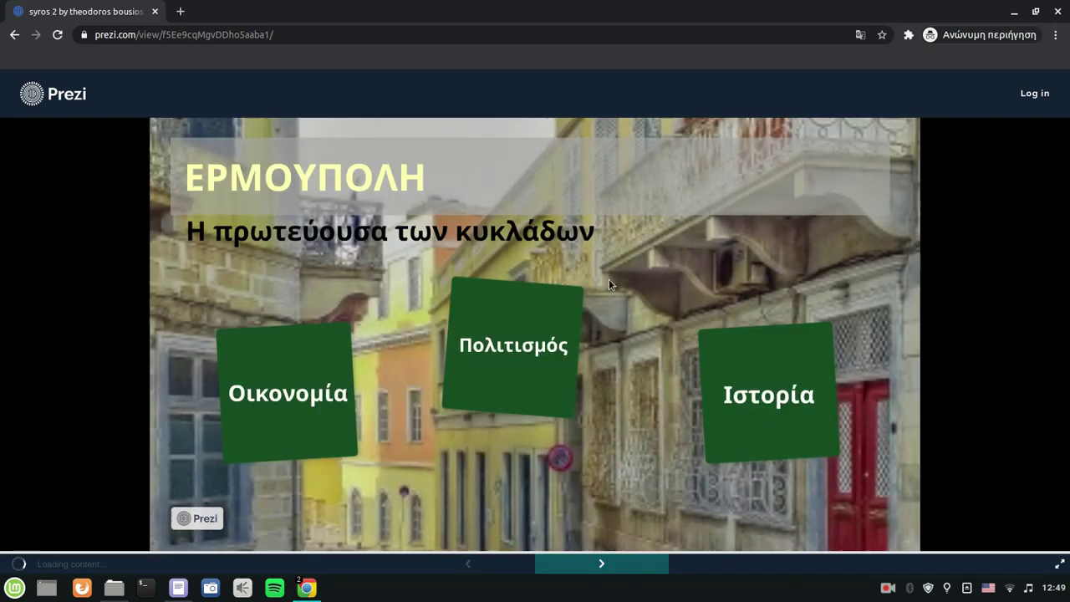
click(1058, 12)
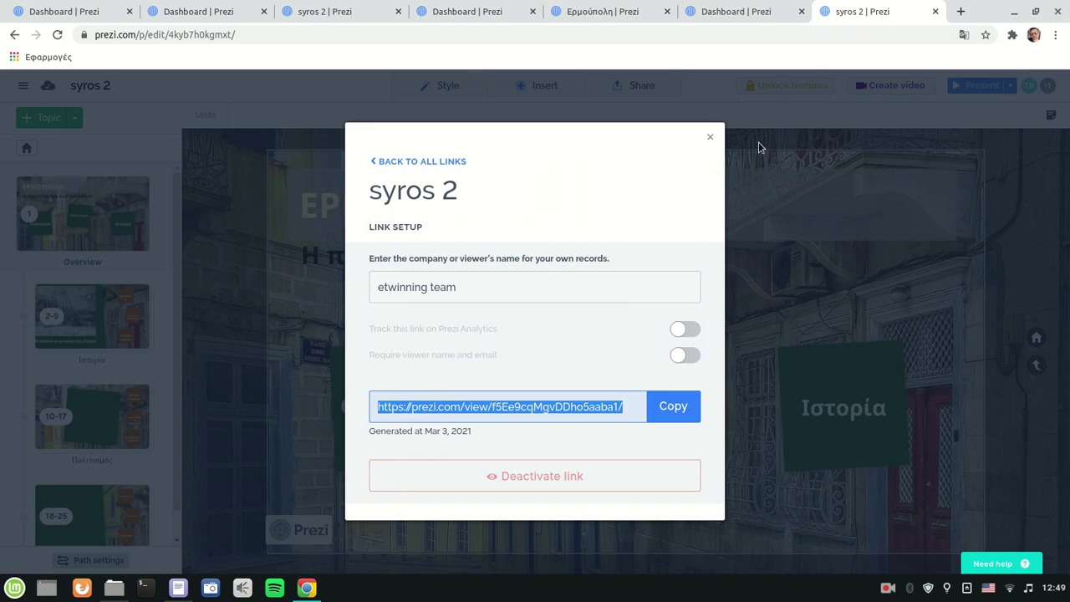
click(710, 139)
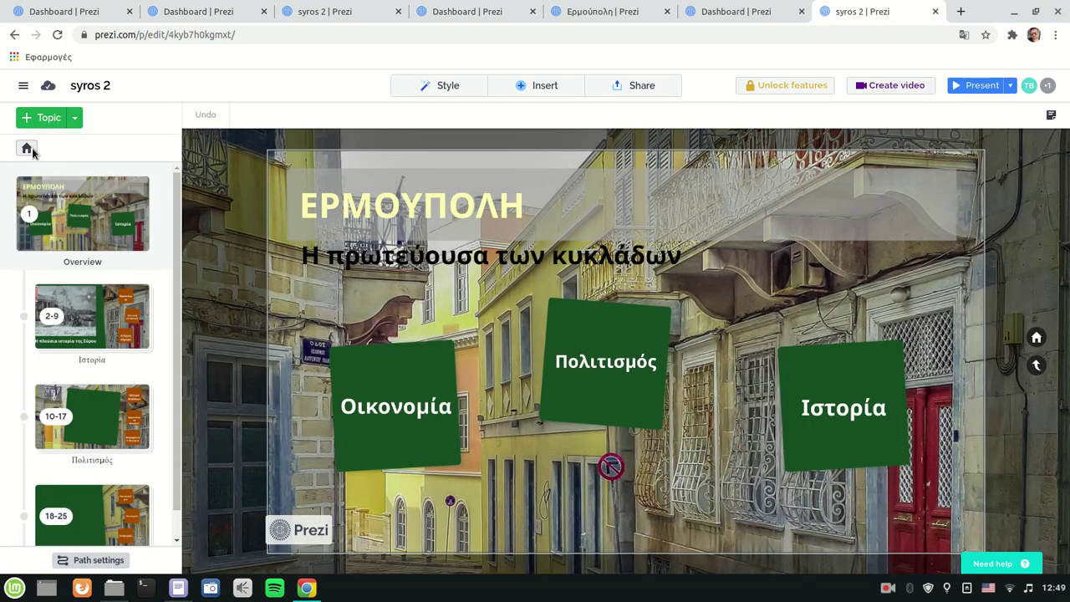
Step: Present syros 2, enter the Ιστορία topic in full screen, advance one view, and step back to the overview
click(977, 87)
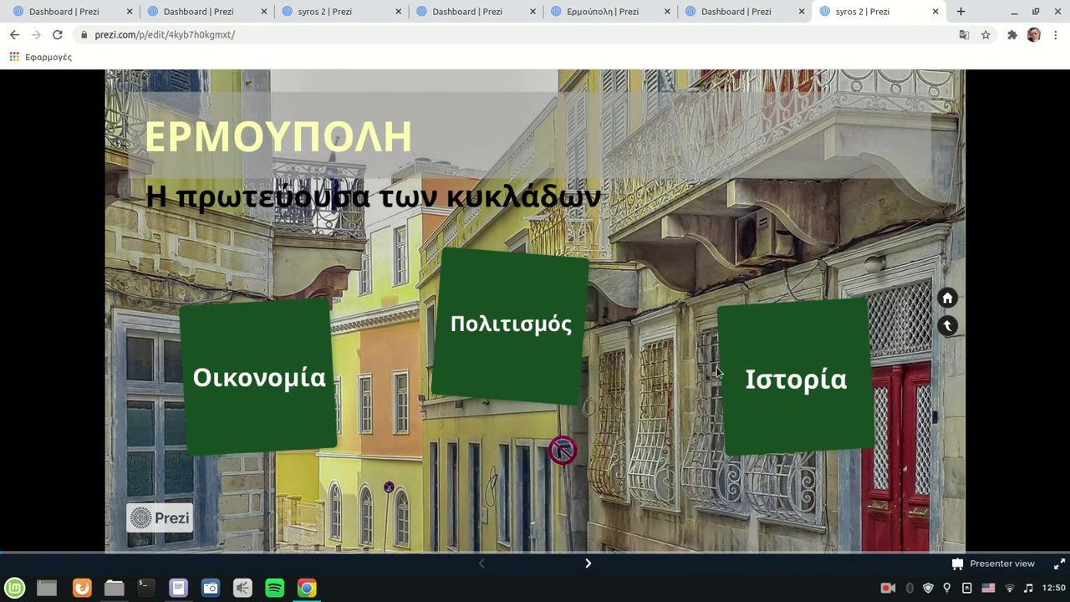
click(794, 393)
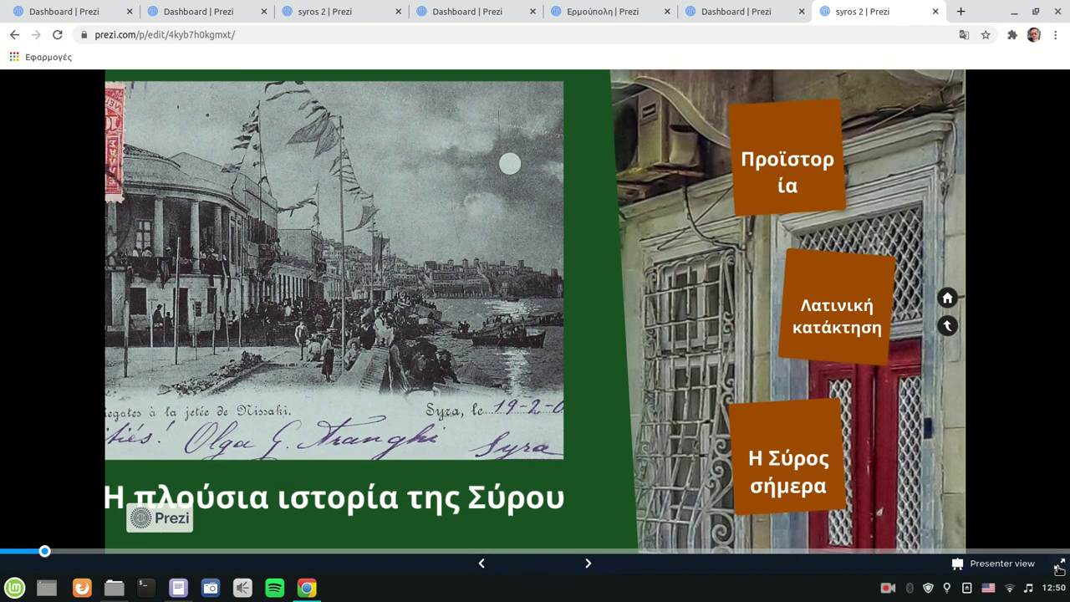
click(1059, 565)
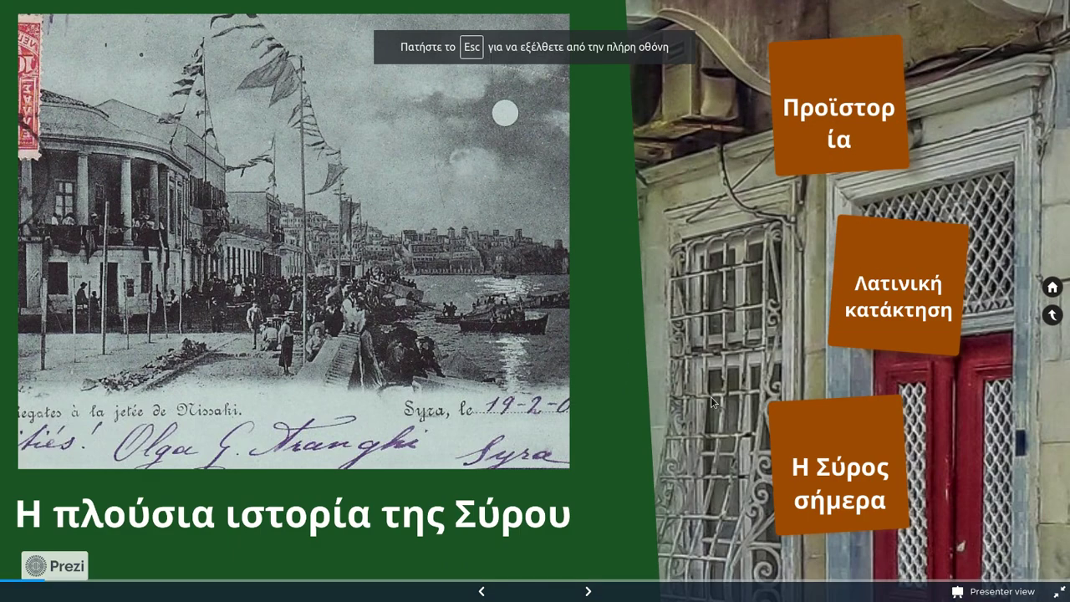
key(Right)
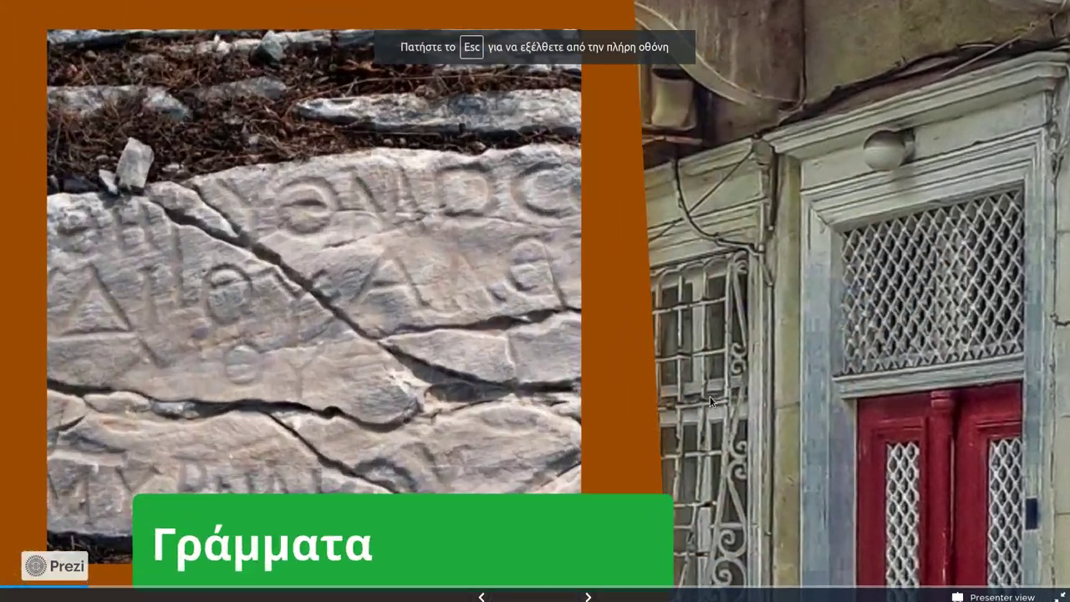
key(Left)
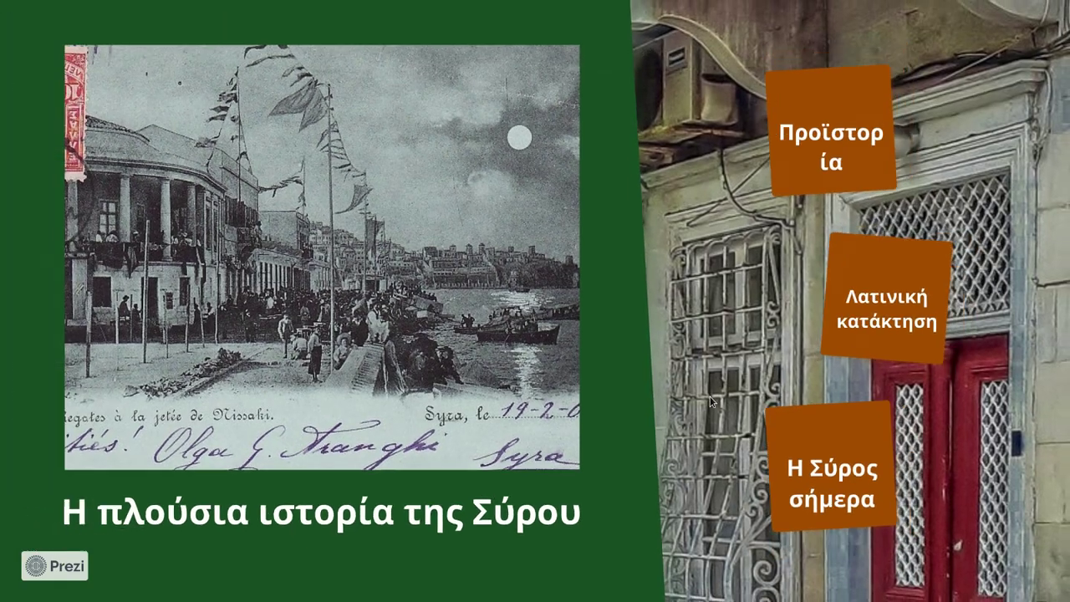
key(Left)
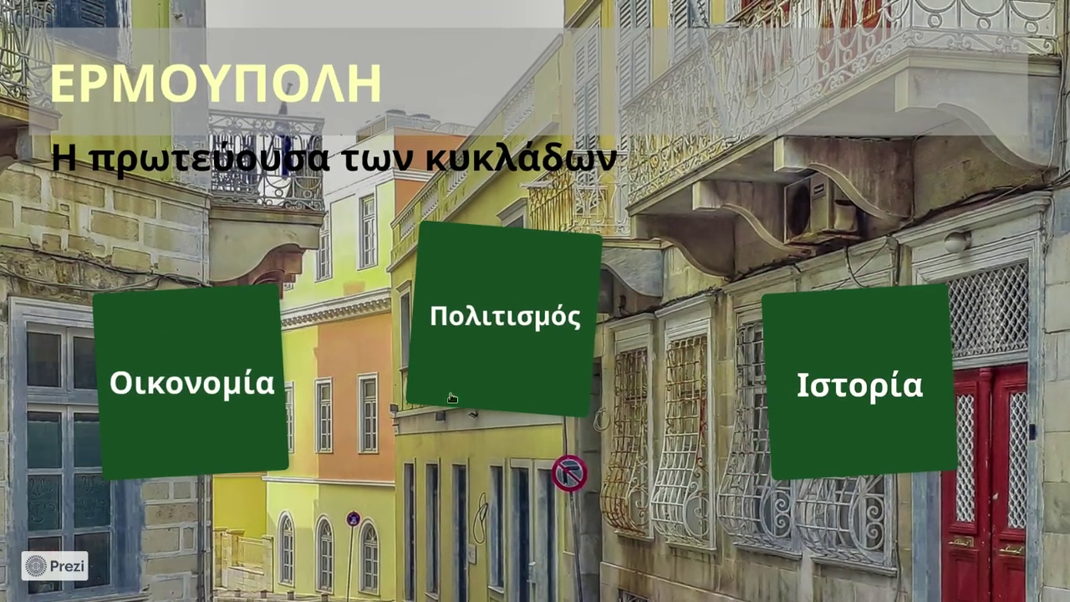
Step: Enter the Οικονομία topic and its Πανεπιστήμιο subtopic in the full-screen presentation, then exit full screen
click(225, 344)
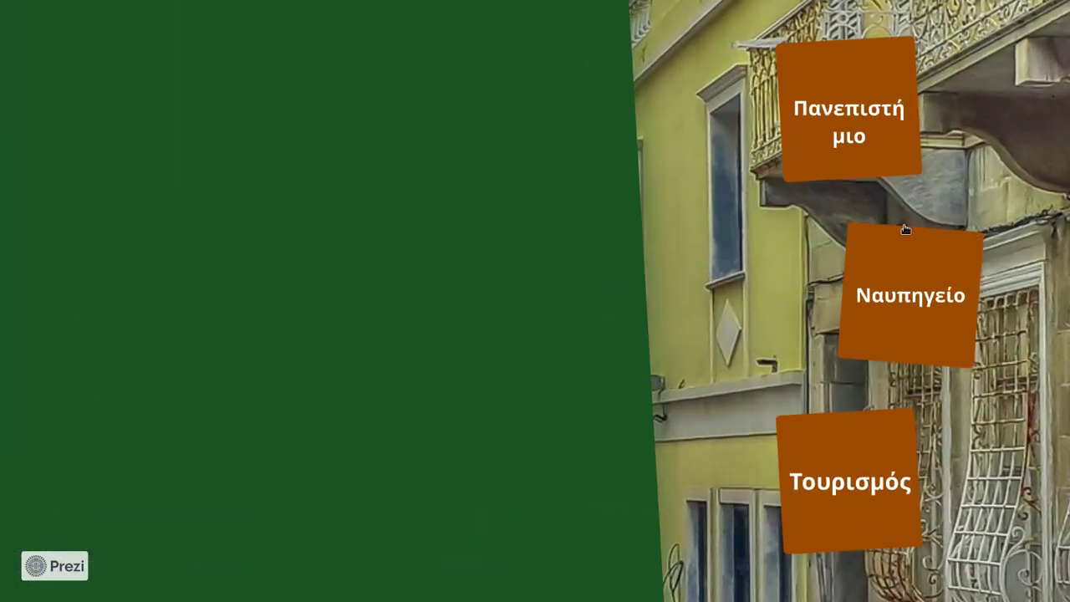
click(859, 137)
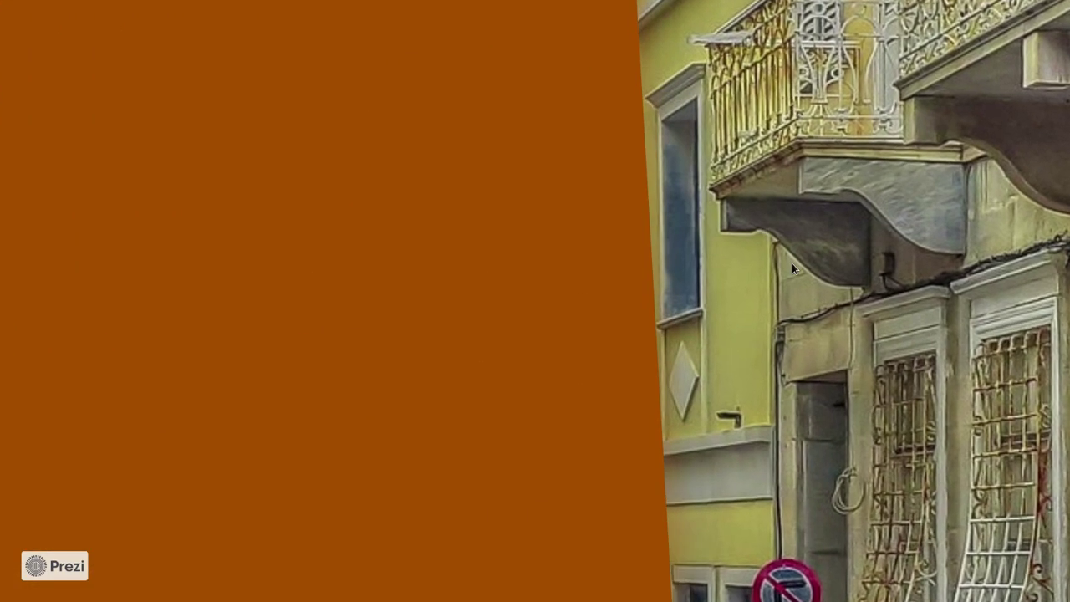
key(Escape)
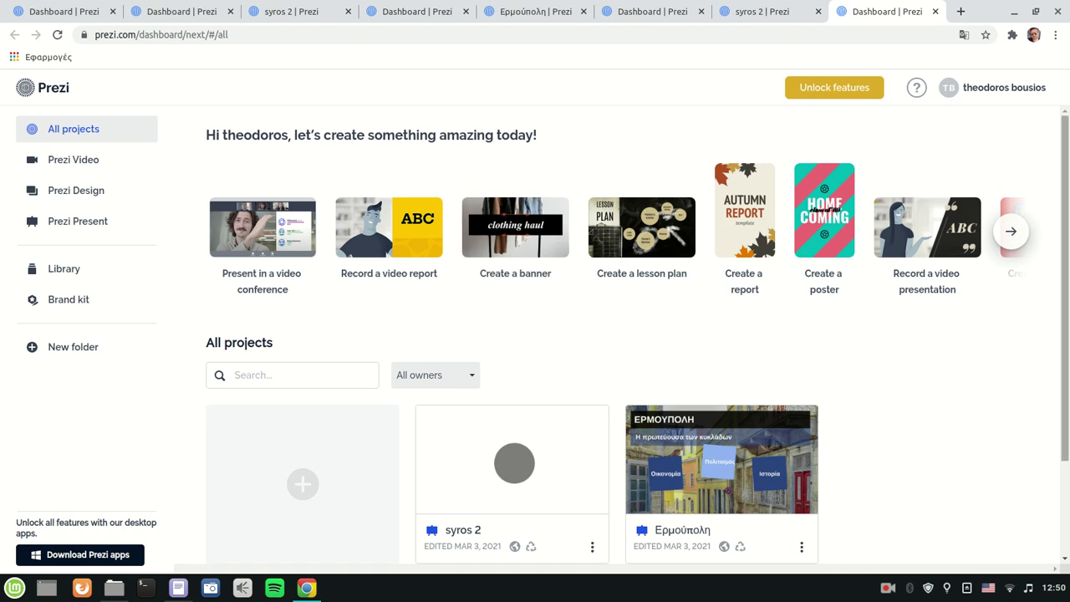
scroll(1054, 284, down, 2)
scroll(1054, 284, up, 2)
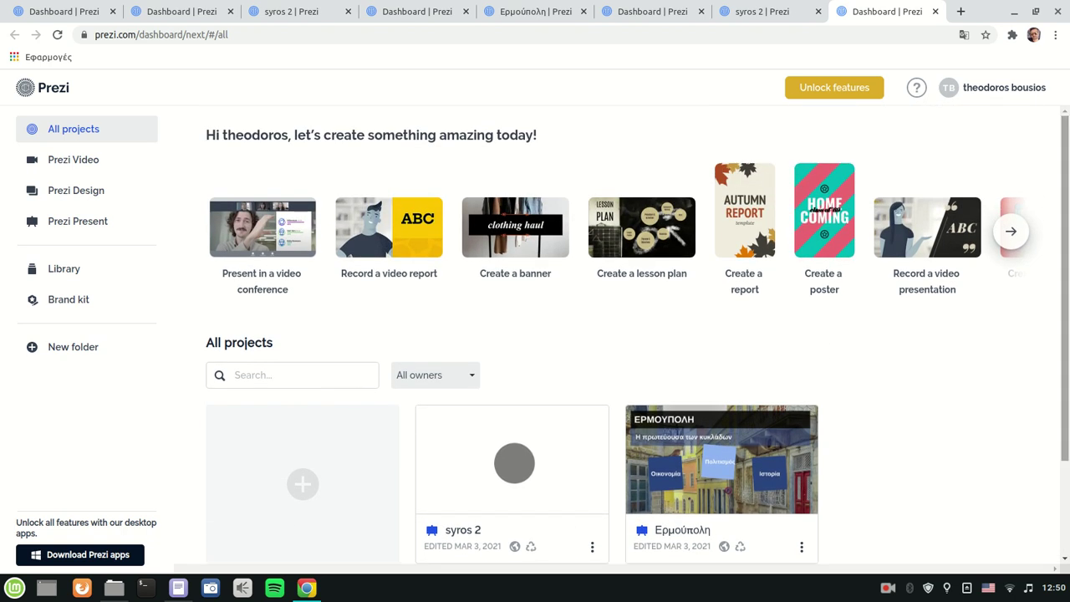